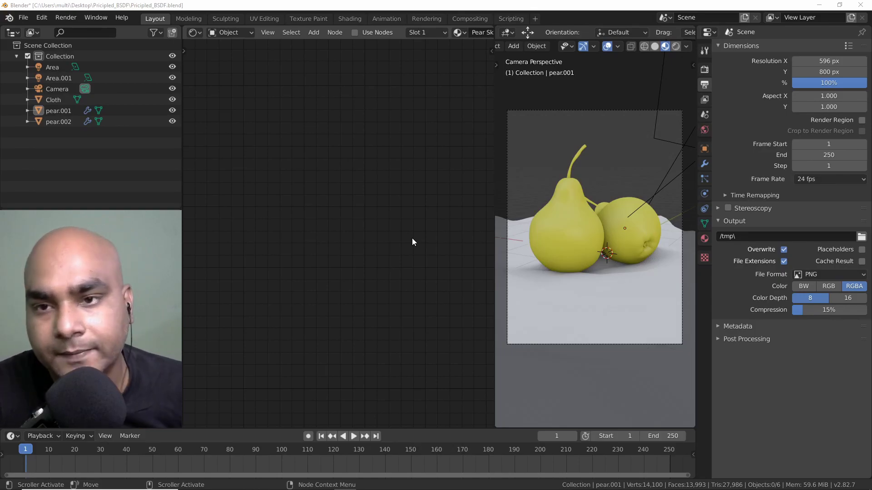
# Switch the empty node editor area to a 3D Viewport.
pyautogui.click(227, 33)
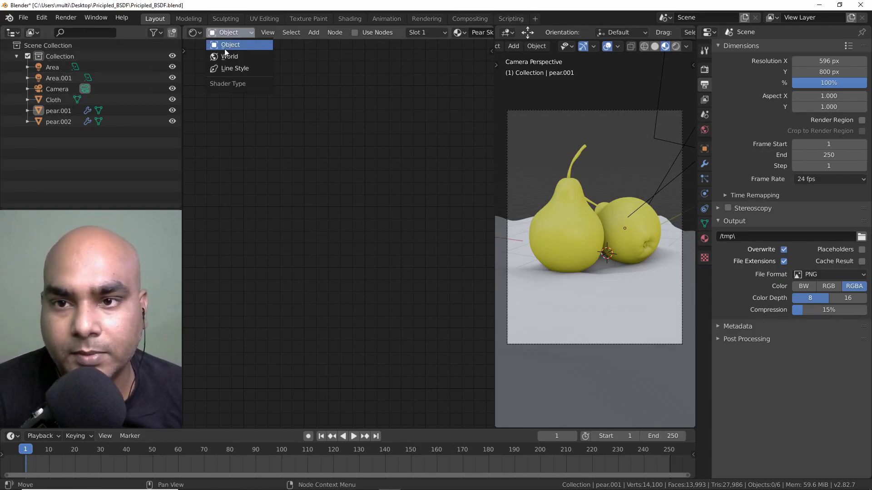
pyautogui.click(195, 33)
pyautogui.click(234, 72)
# Examine the two pears and the cloth beneath them from several angles in the 3D Viewport.
pyautogui.moveTo(359, 238)
pyautogui.mouseDown(button='middle')
pyautogui.moveTo(391, 261)
pyautogui.moveTo(359, 264)
pyautogui.moveTo(357, 223)
pyautogui.mouseUp(button='middle')
pyautogui.scroll(3, 358, 263)
pyautogui.click(295, 225)
pyautogui.click(377, 193)
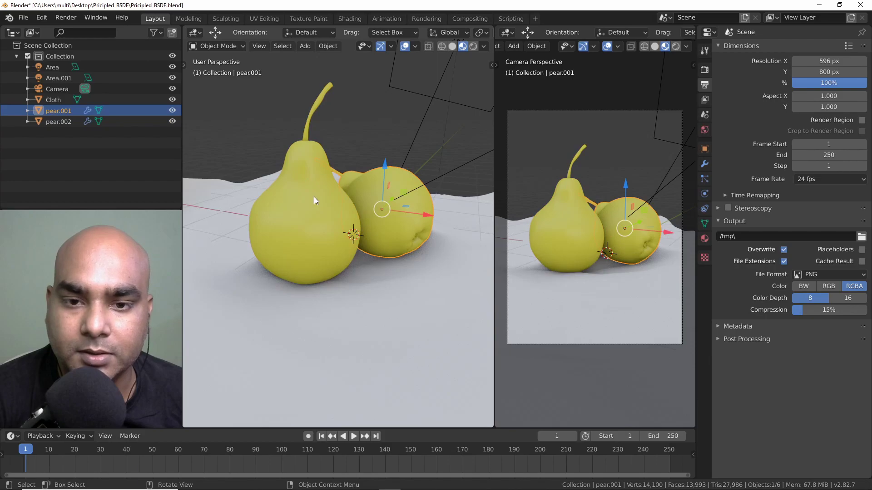
pyautogui.scroll(-4, 324, 197)
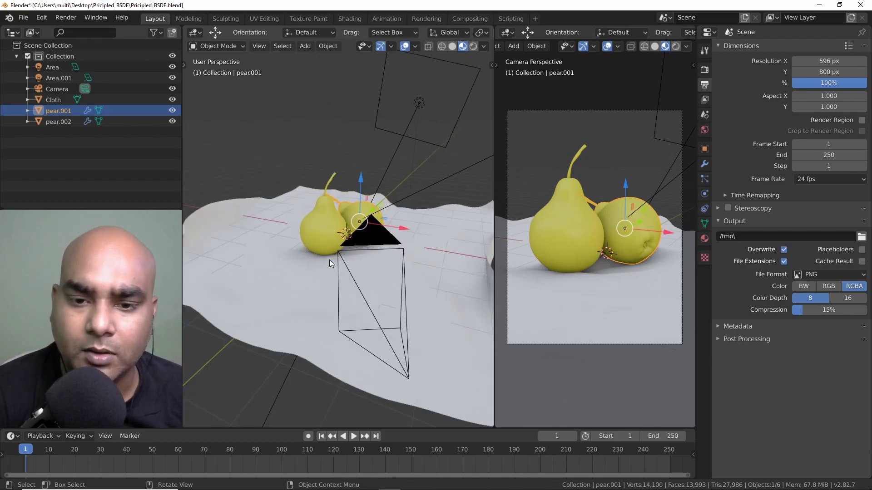
pyautogui.click(255, 237)
pyautogui.moveTo(254, 236); pyautogui.dragTo(399, 299, button='middle')
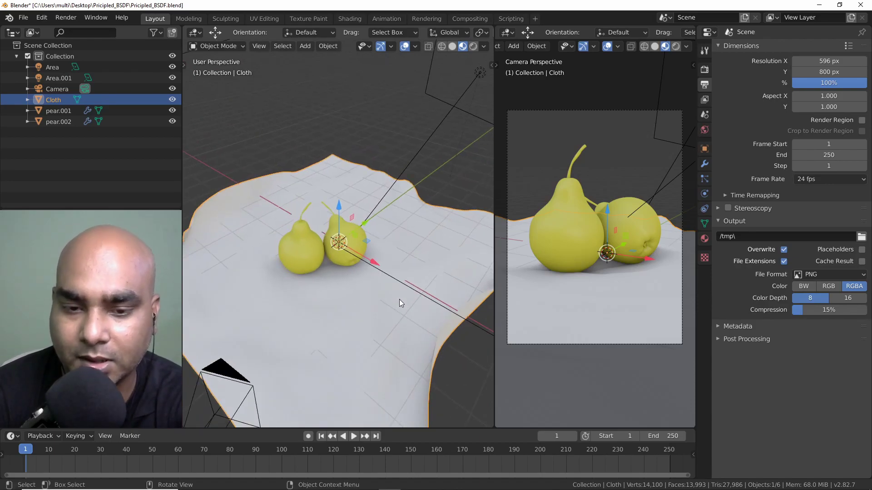
pyautogui.moveTo(456, 251); pyautogui.dragTo(313, 243, button='middle')
pyautogui.moveTo(399, 228); pyautogui.dragTo(406, 255, button='middle')
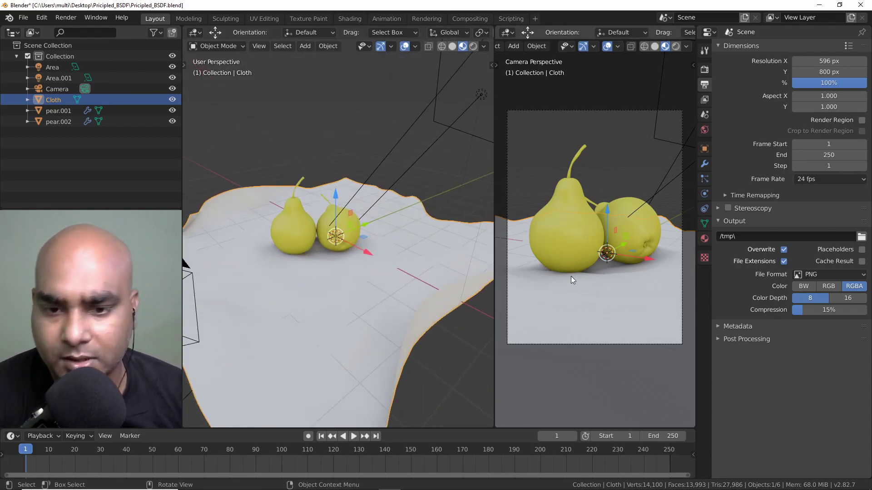
pyautogui.moveTo(336, 228); pyautogui.dragTo(311, 233, button='middle')
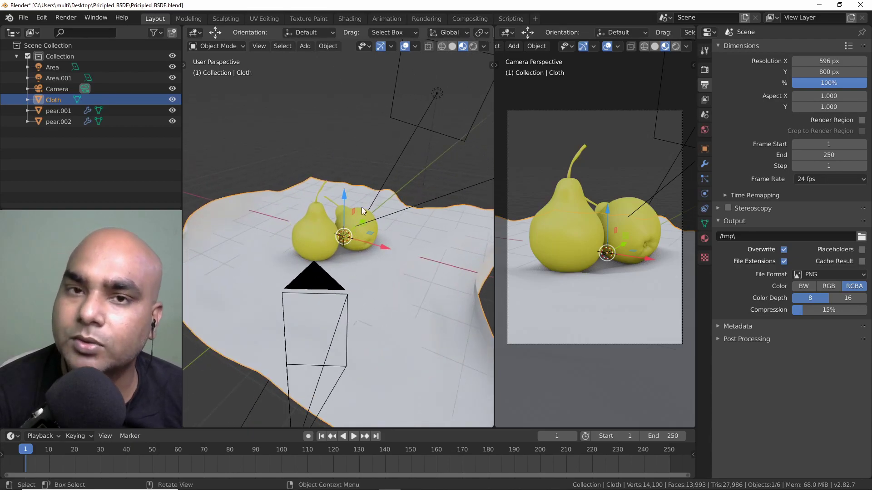
# Examine the placement of the two area lights around the pears, selecting each light in turn.
pyautogui.moveTo(294, 184); pyautogui.dragTo(435, 191, button='middle')
pyautogui.click(435, 191)
pyautogui.moveTo(408, 217); pyautogui.dragTo(330, 137, button='middle')
pyautogui.click(330, 138)
pyautogui.moveTo(405, 220); pyautogui.dragTo(355, 200, button='middle')
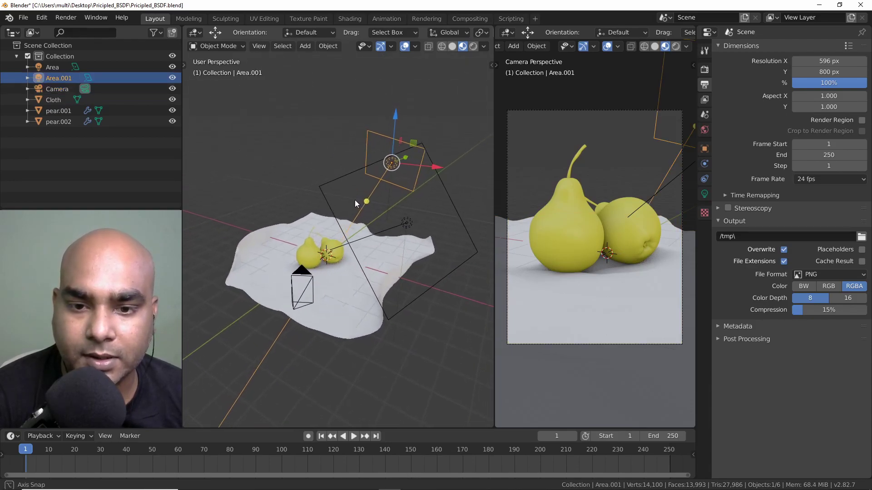
pyautogui.click(402, 223)
pyautogui.moveTo(281, 214); pyautogui.dragTo(298, 195, button='middle')
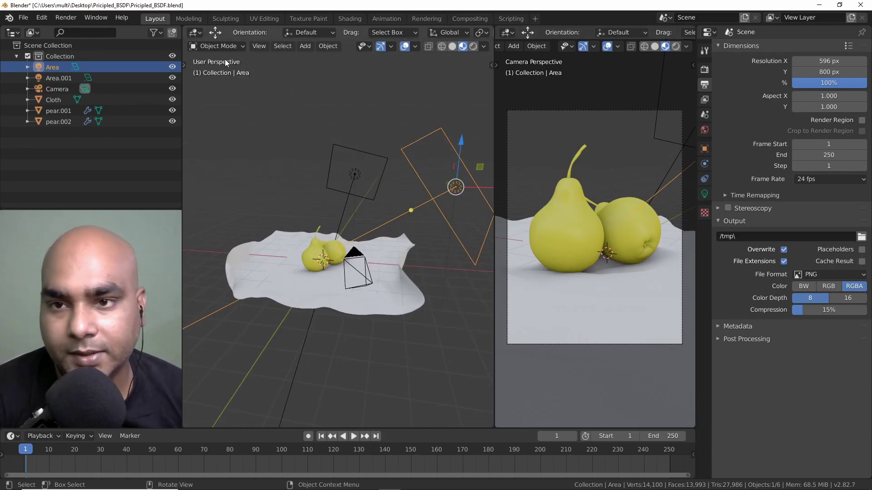
# Switch the large viewport area back to the Shader Editor and show the selected Area light's node setup.
pyautogui.click(197, 32)
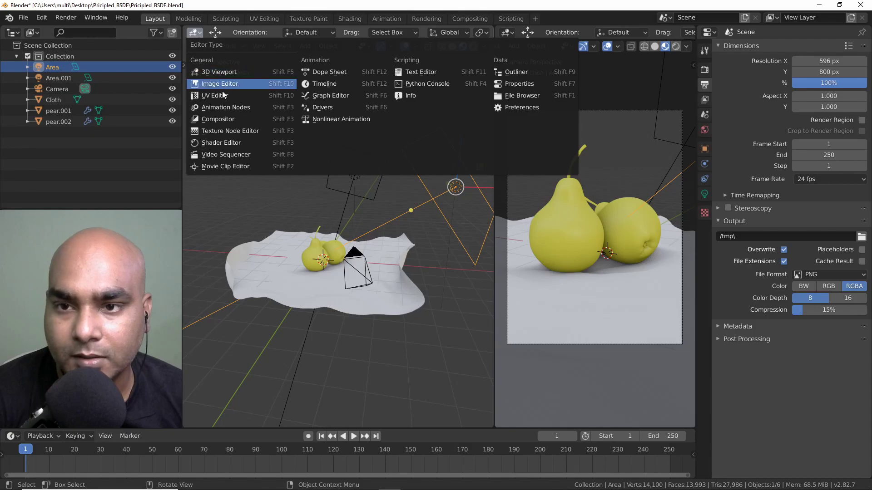
pyautogui.click(218, 143)
pyautogui.moveTo(311, 169); pyautogui.dragTo(388, 118, button='middle')
pyautogui.scroll(-1, 353, 137)
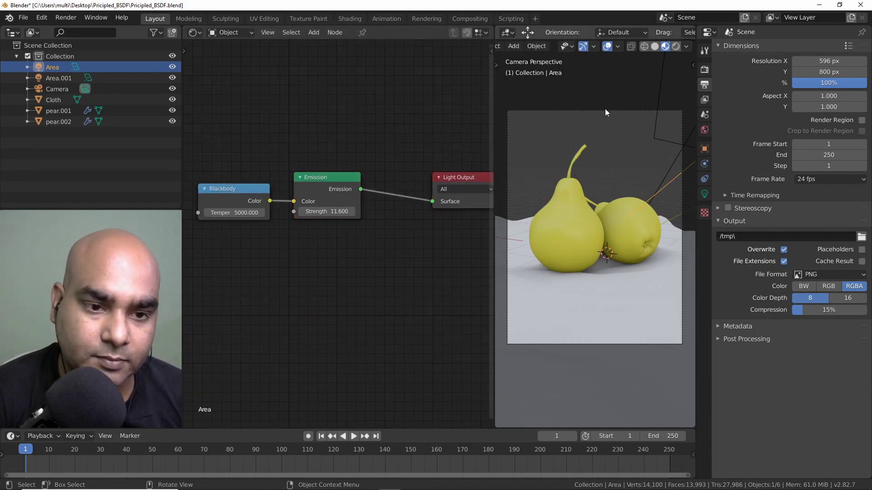
# Set the render engine to Cycles and display the camera viewport in Rendered shading.
pyautogui.click(579, 288)
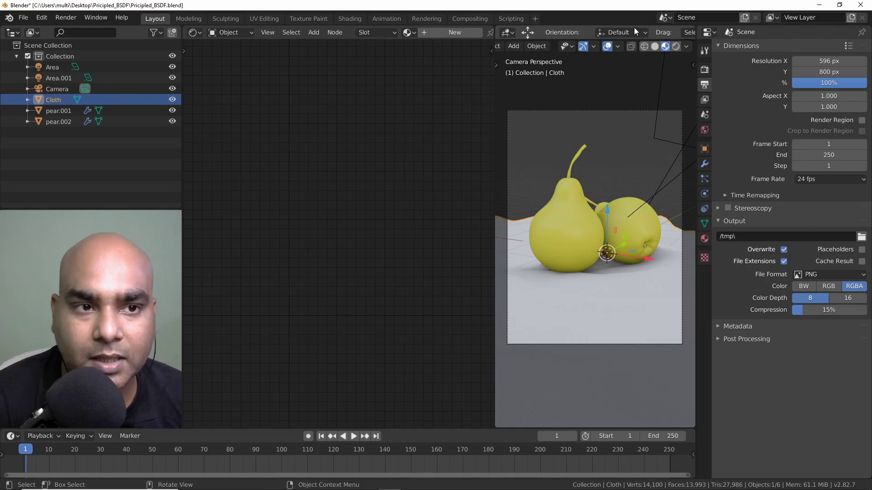
pyautogui.click(704, 69)
pyautogui.click(812, 48)
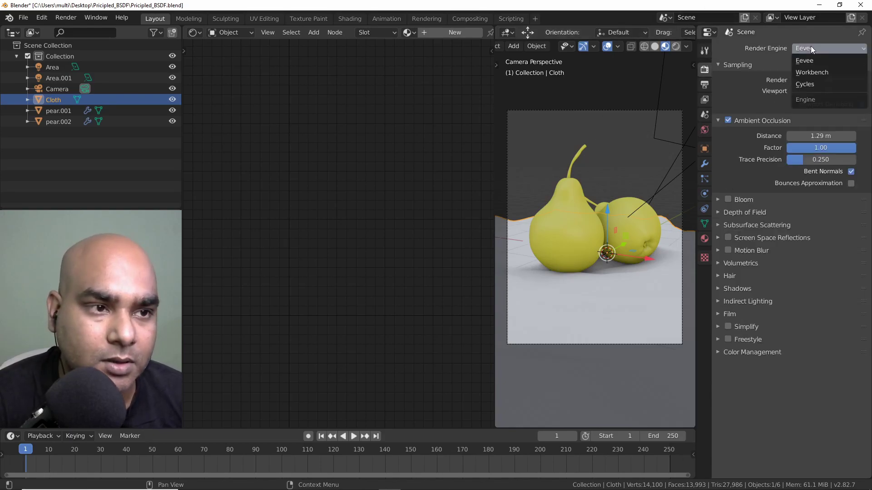
pyautogui.click(811, 84)
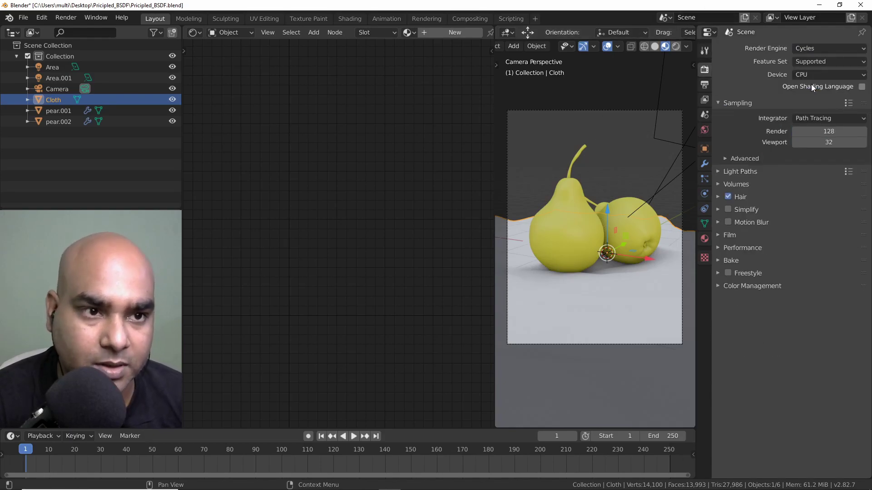
pyautogui.click(675, 46)
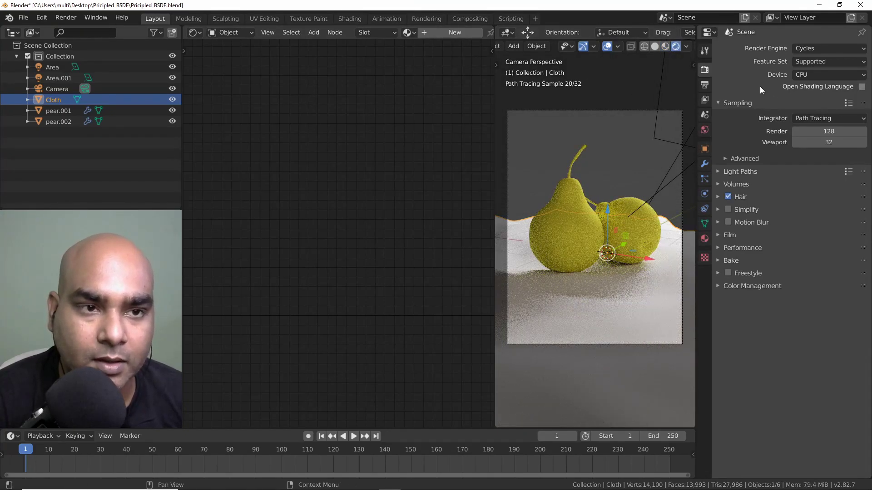
# Save the project as a new file named Pricipled_BSDF03.blend.
pyautogui.click(26, 19)
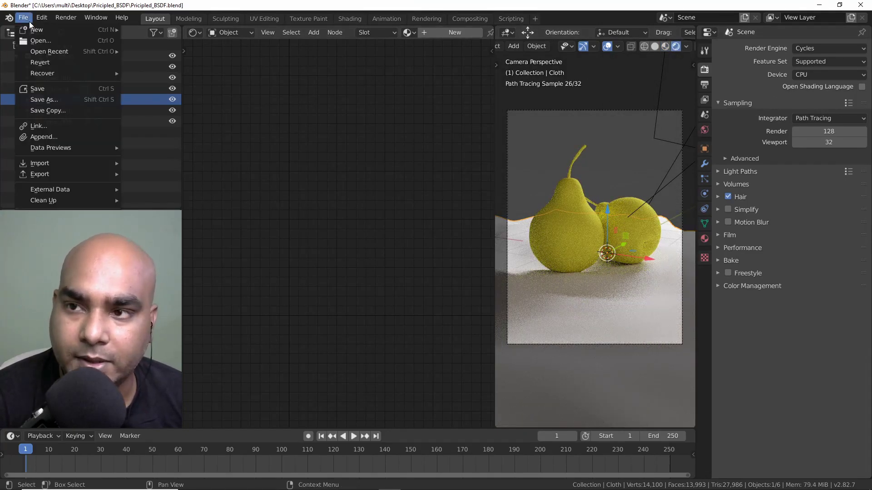
pyautogui.click(68, 99)
pyautogui.press('Return')
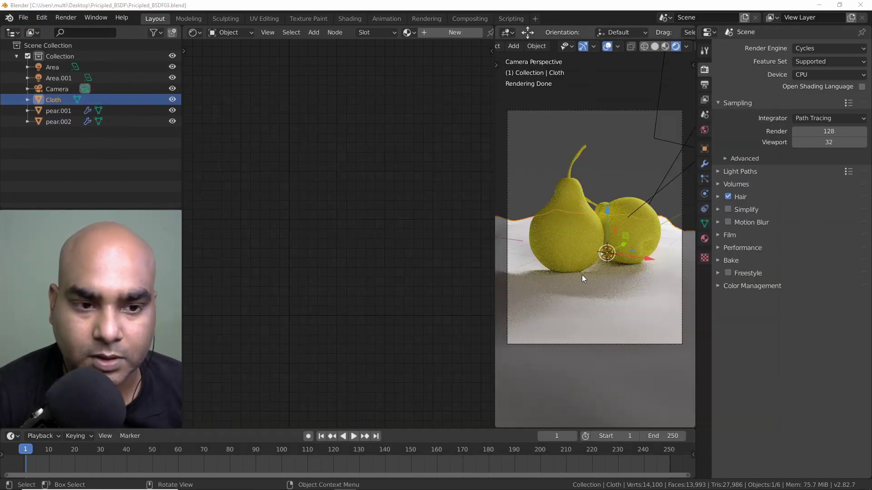
# Set the Cycles device to GPU Compute and the render tile size to 256 in both X and Y.
pyautogui.click(815, 74)
pyautogui.click(820, 97)
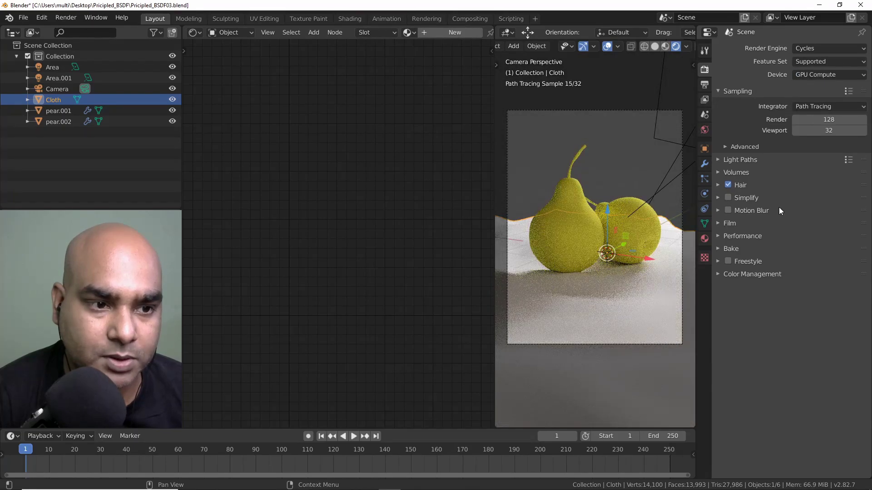
pyautogui.click(718, 237)
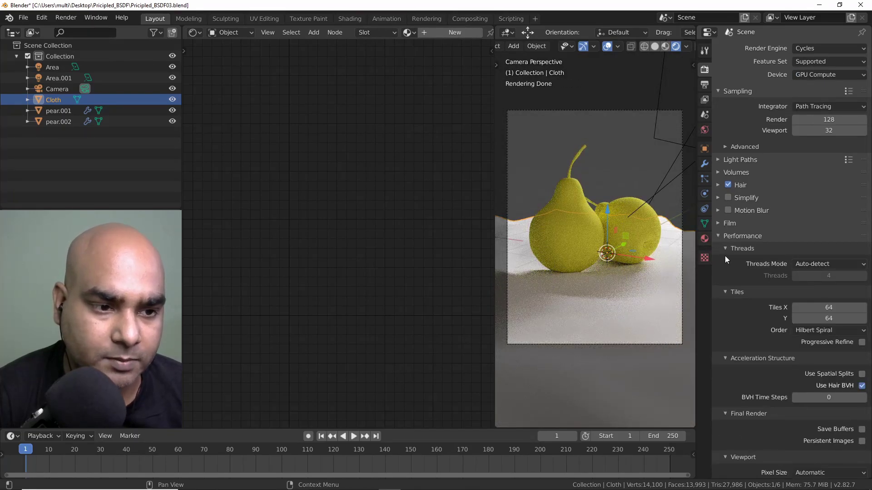
pyautogui.click(831, 307)
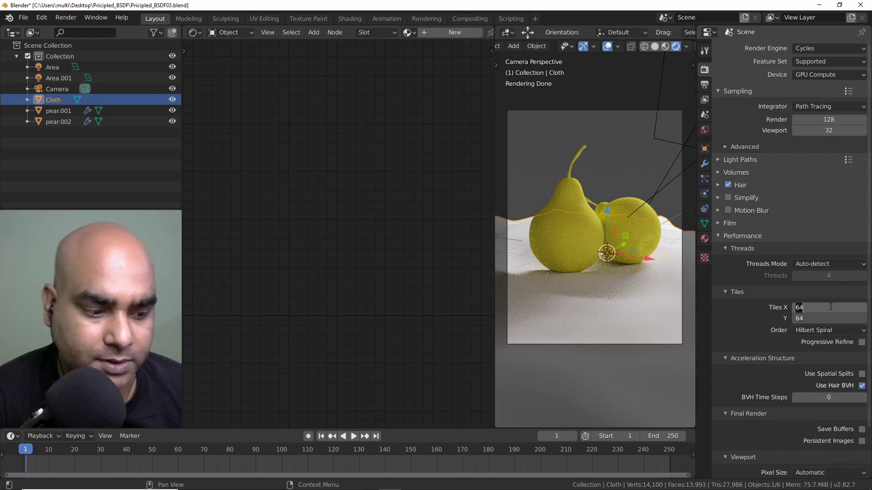
pyautogui.write('256')
pyautogui.press('Tab')
pyautogui.write('256')
pyautogui.press('Return')
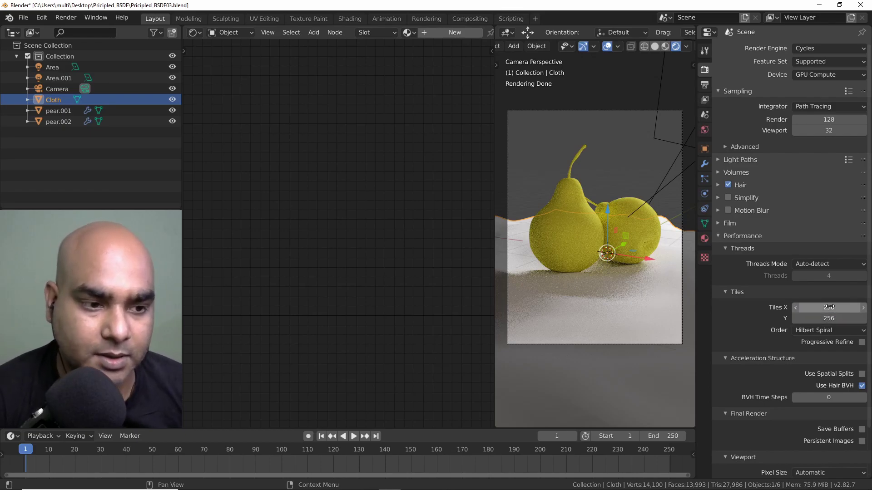
# Open the Rendering workspace and enlarge the Render Slots list so that all slots fit in it.
pyautogui.click(546, 156)
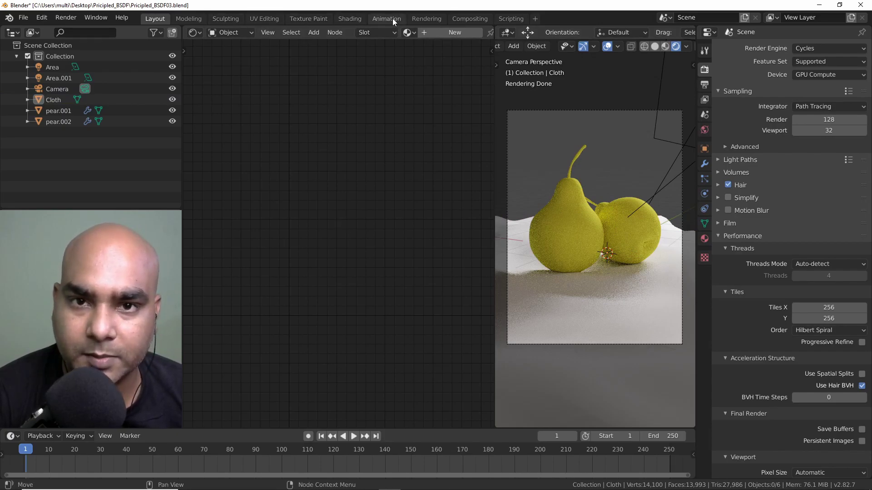
pyautogui.click(427, 19)
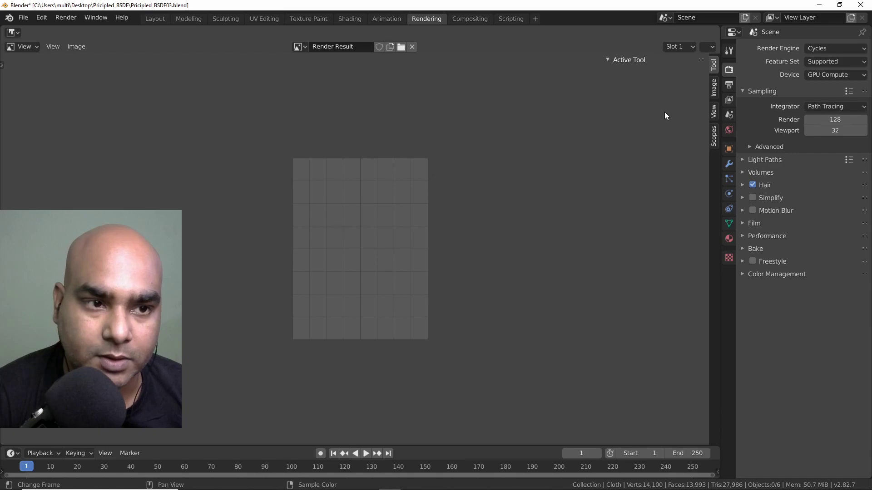
pyautogui.click(713, 91)
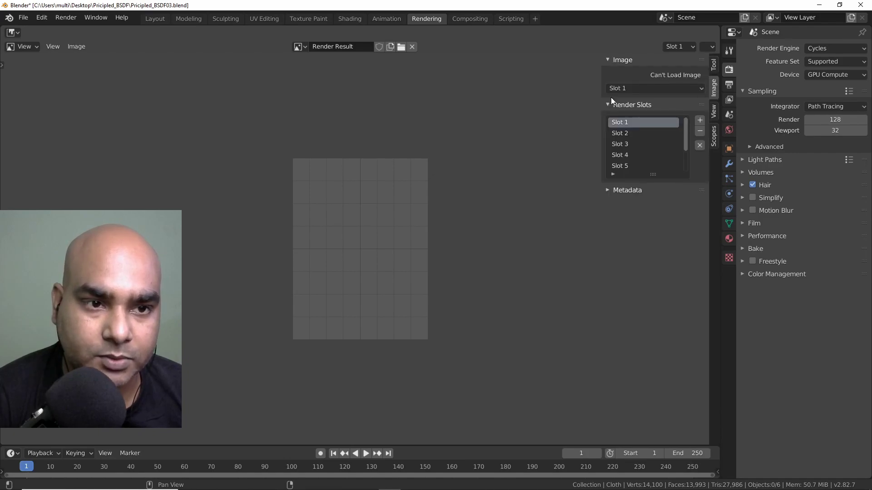
pyautogui.moveTo(653, 175); pyautogui.dragTo(663, 283)
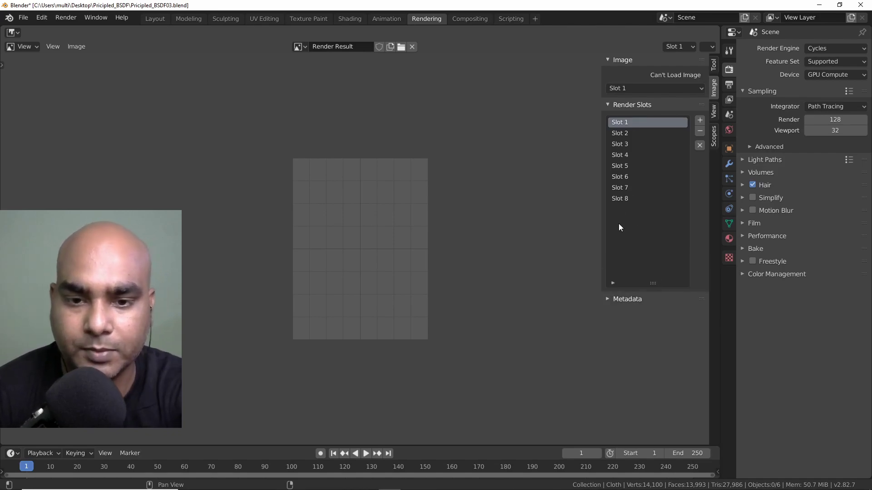
pyautogui.scroll(2, 382, 248)
pyautogui.moveTo(384, 204); pyautogui.dragTo(391, 193, button='middle')
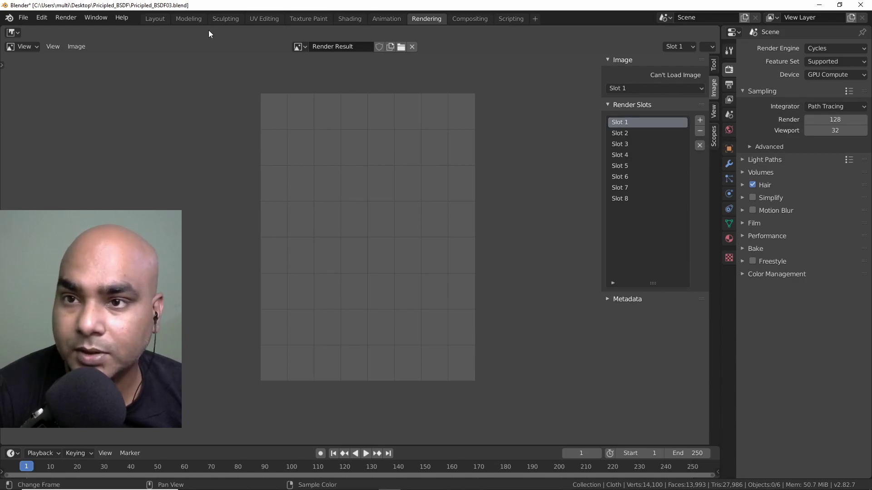
# Render the current frame into Slot 1 and make Slot 2 the active render slot.
pyautogui.click(154, 19)
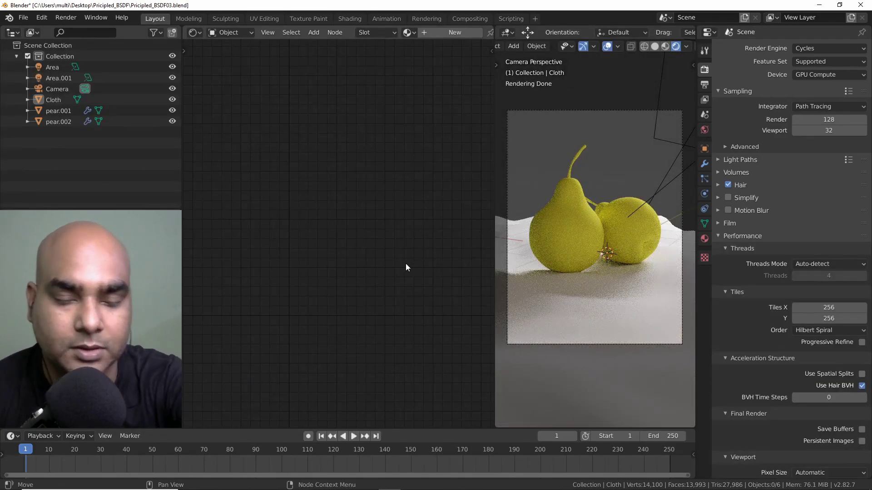
pyautogui.press('F12')
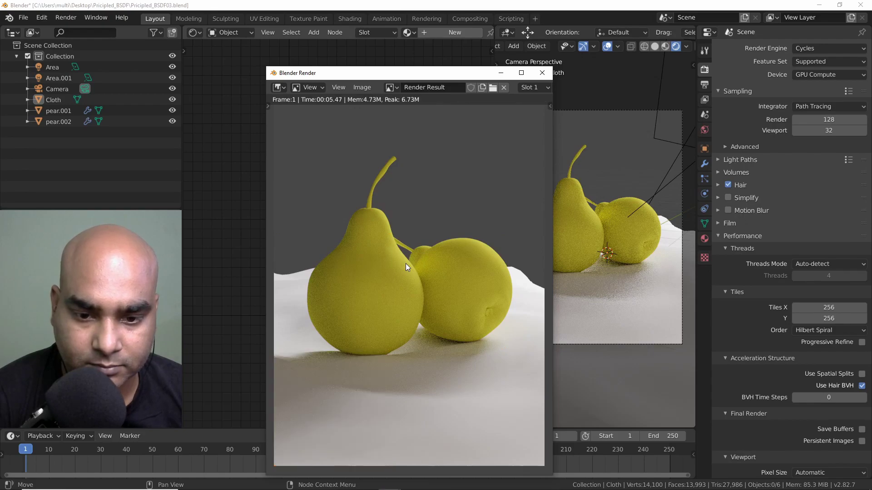
pyautogui.click(541, 72)
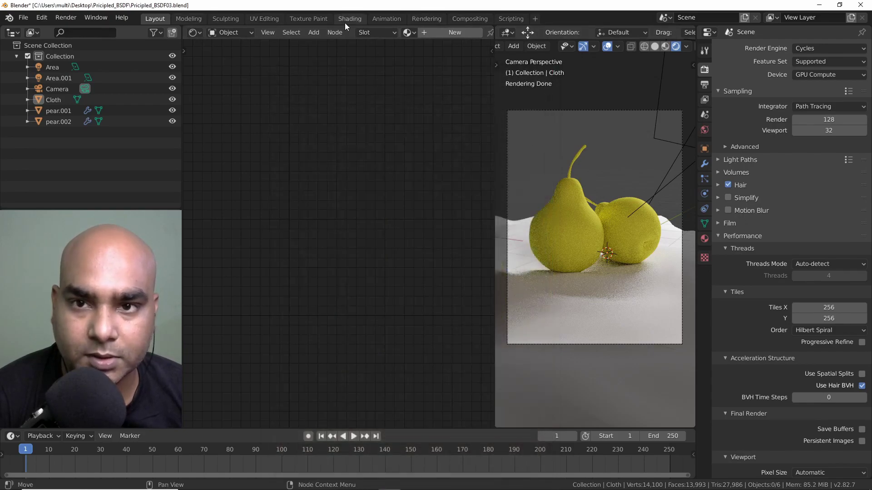
pyautogui.click(421, 19)
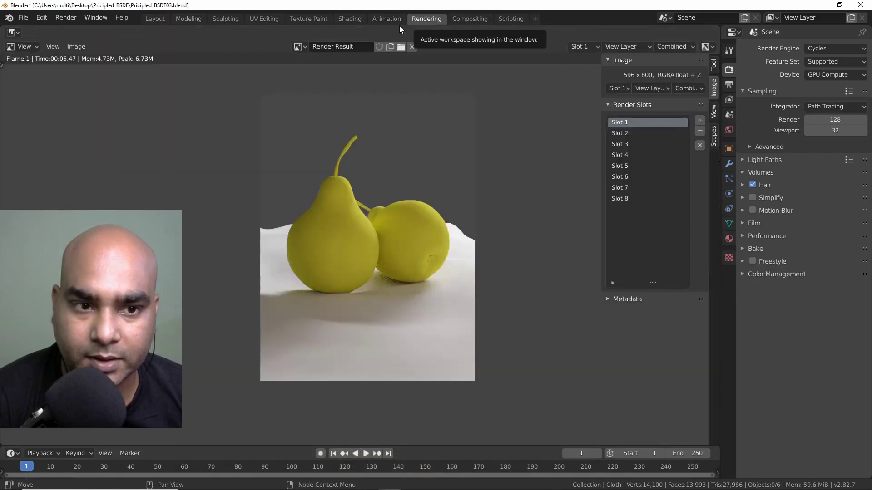
pyautogui.click(618, 133)
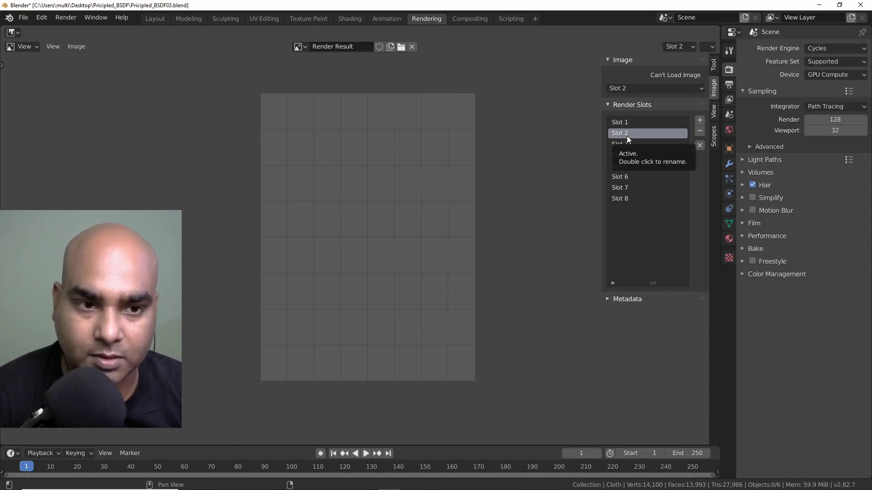
# Return to the Layout workspace and assign an Environment Texture to the World background color.
pyautogui.click(155, 20)
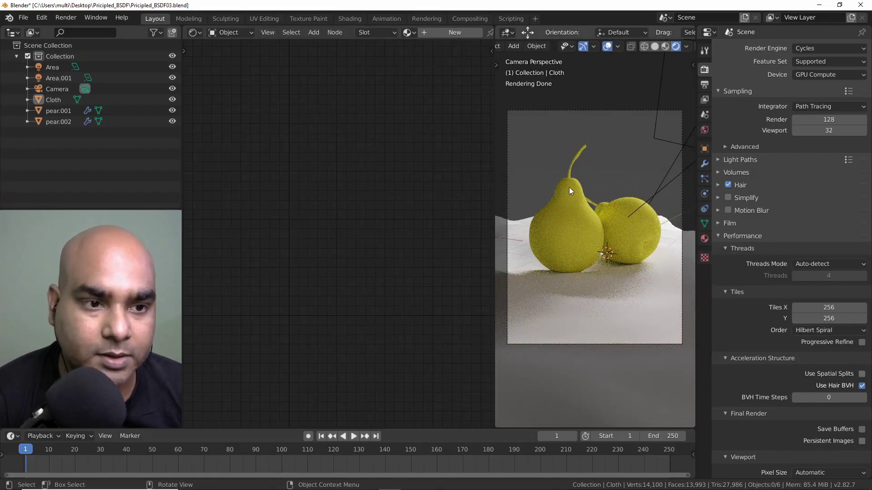
pyautogui.click(704, 130)
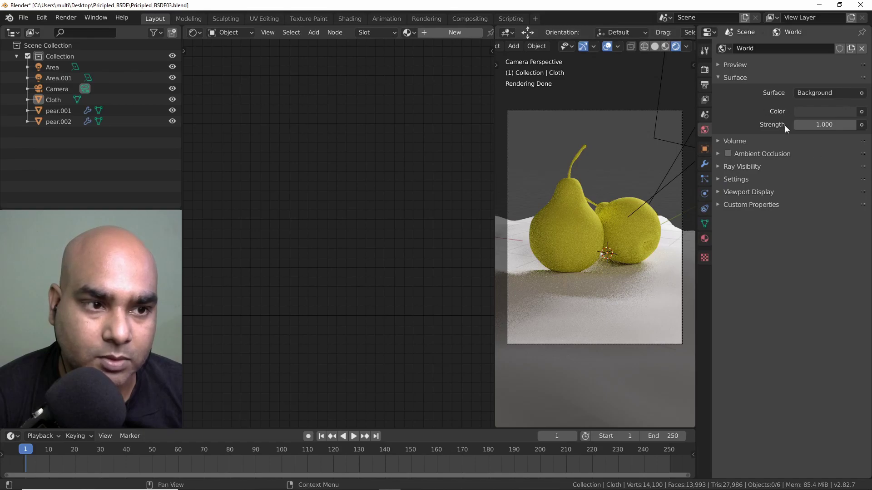
pyautogui.click(862, 111)
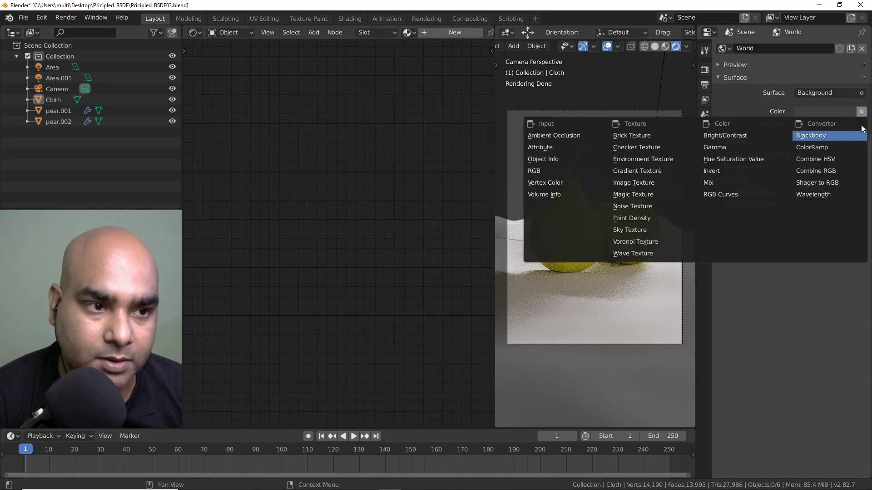
pyautogui.press('Escape')
pyautogui.click(862, 112)
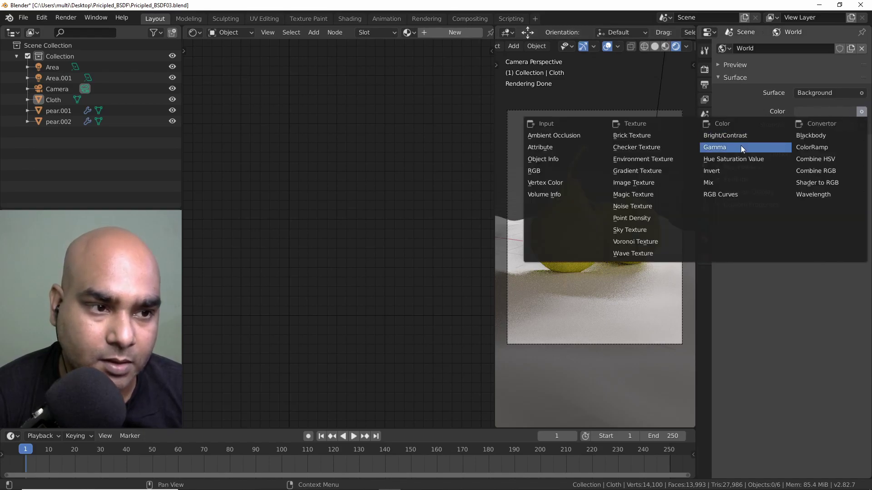
pyautogui.click(663, 159)
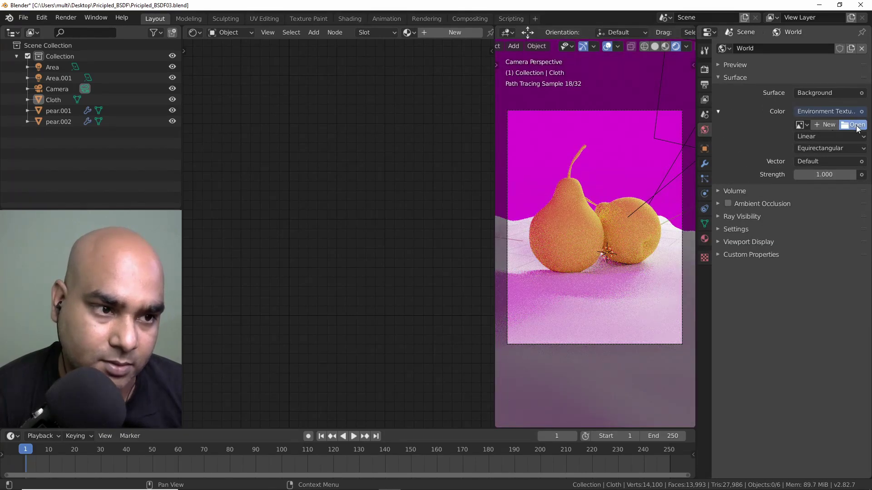
# Load interior.exr from Blender's studiolights world folder as the World environment texture.
pyautogui.click(854, 125)
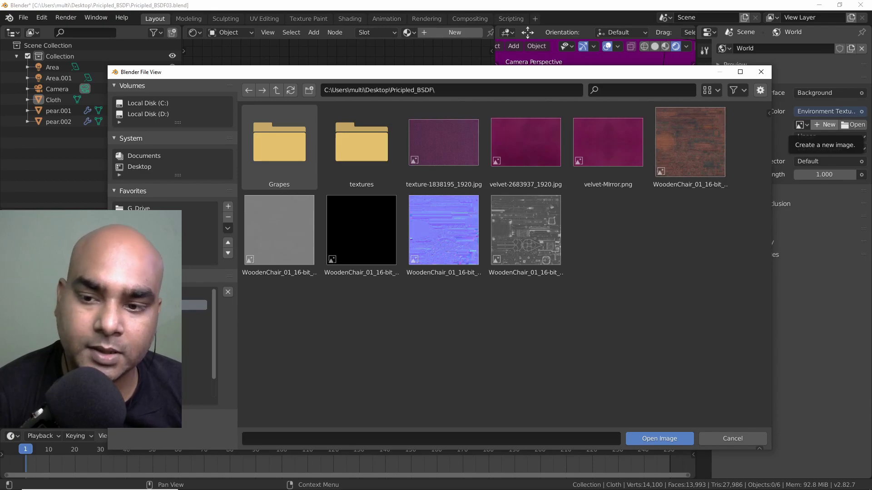
pyautogui.click(157, 294)
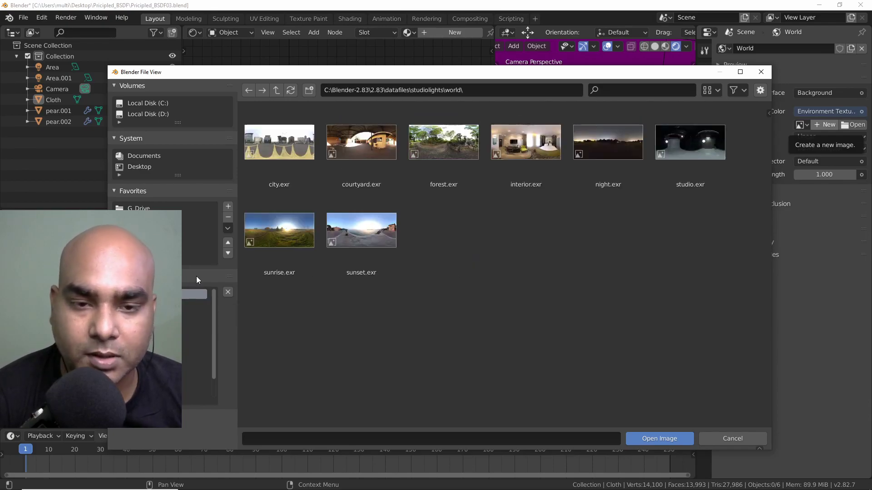
pyautogui.click(533, 153)
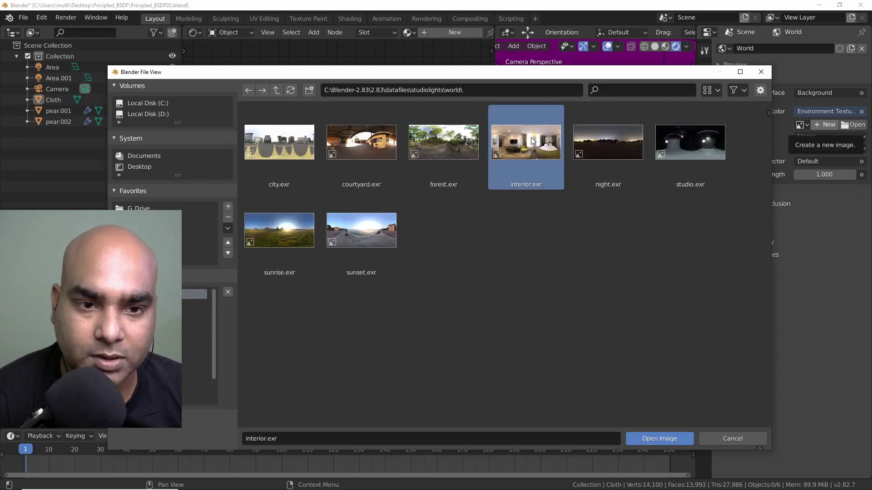
pyautogui.click(654, 438)
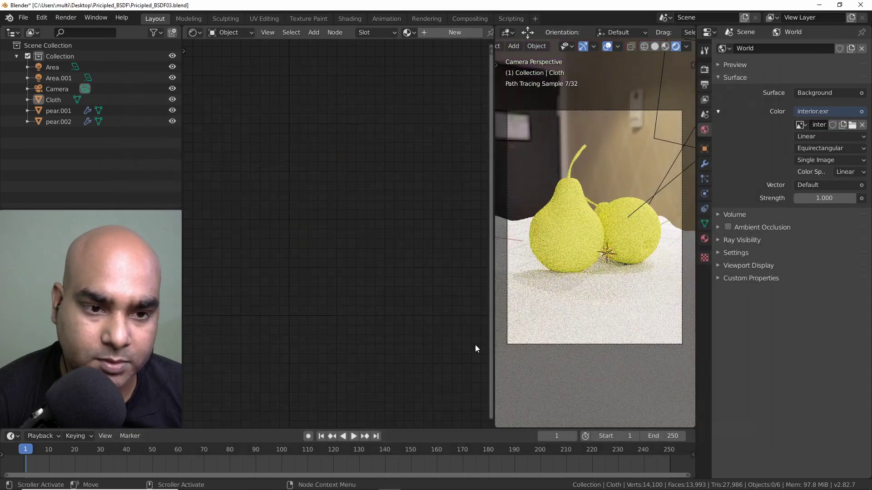
# Try a World background Strength of 0.1 and settle on 0.01.
pyautogui.click(818, 198)
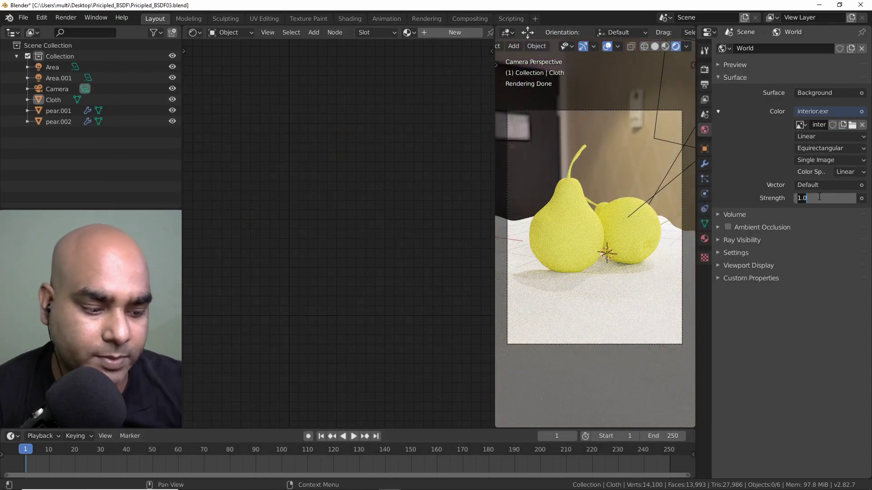
pyautogui.write('0.1')
pyautogui.press('Return')
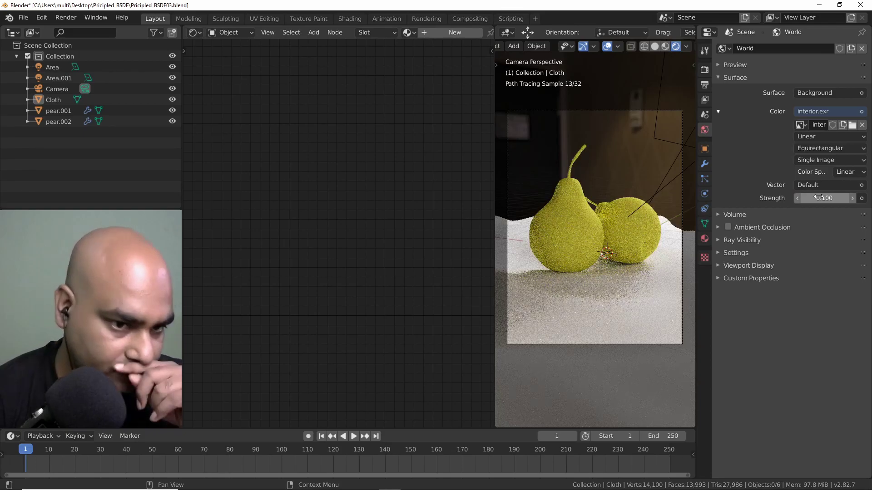
pyautogui.click(841, 197)
pyautogui.write('0.01')
pyautogui.press('Return')
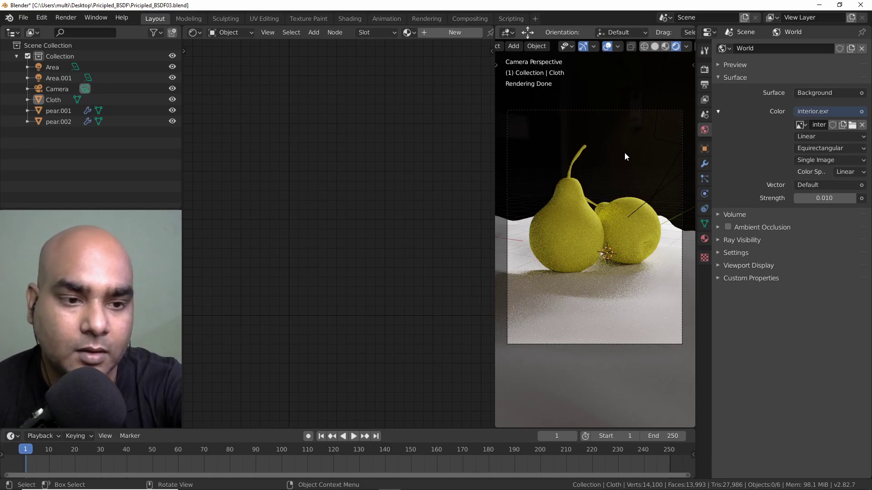
# Rename the Area light object as Backlight.
pyautogui.click(57, 67)
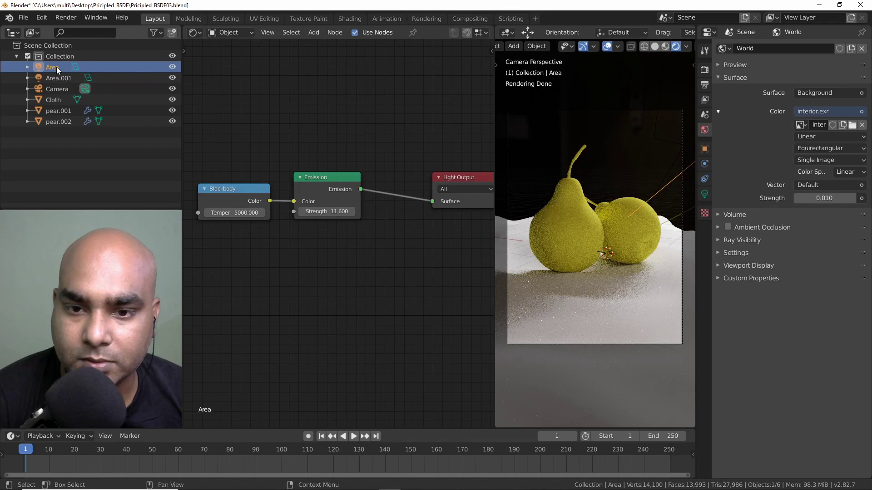
pyautogui.doubleClick(50, 66)
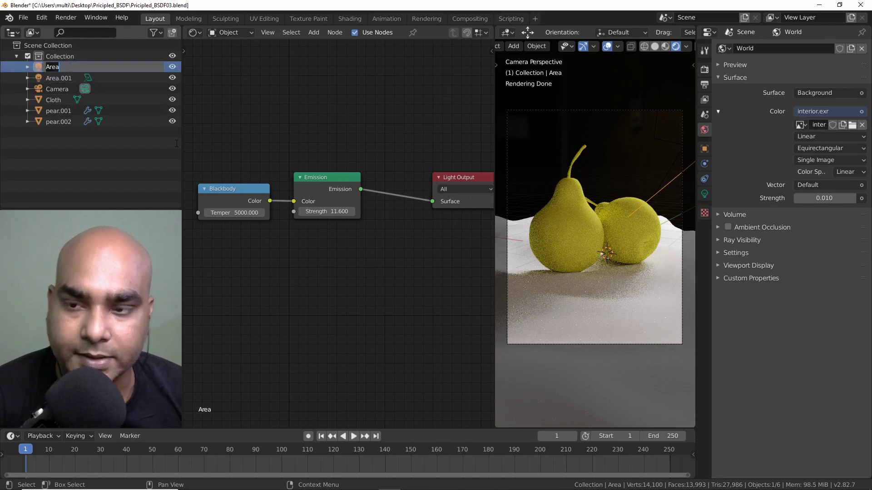
pyautogui.write('Backlight')
pyautogui.press('Return')
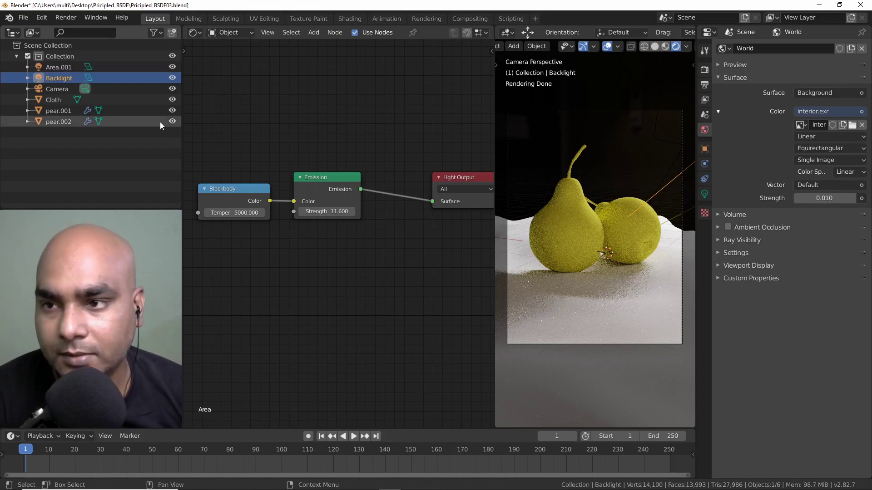
# Rename the Area.001 light object as Front_Light.
pyautogui.click(57, 67)
pyautogui.doubleClick(57, 67)
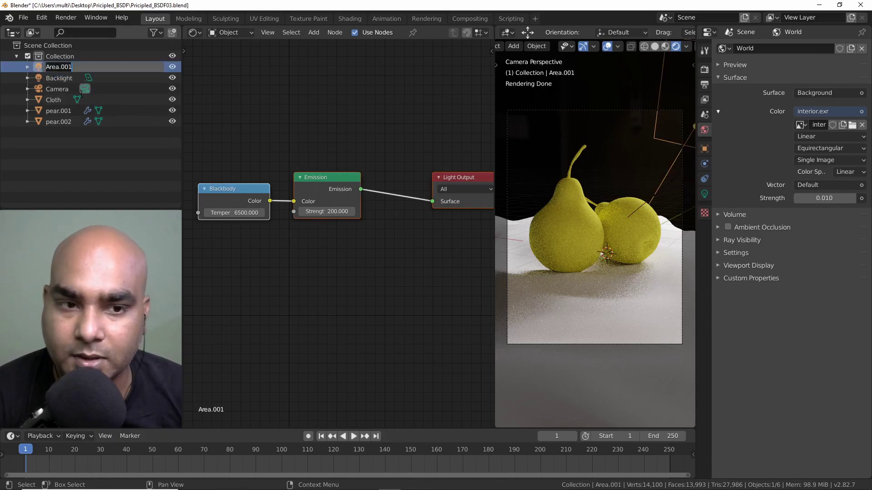
pyautogui.write('Fron')
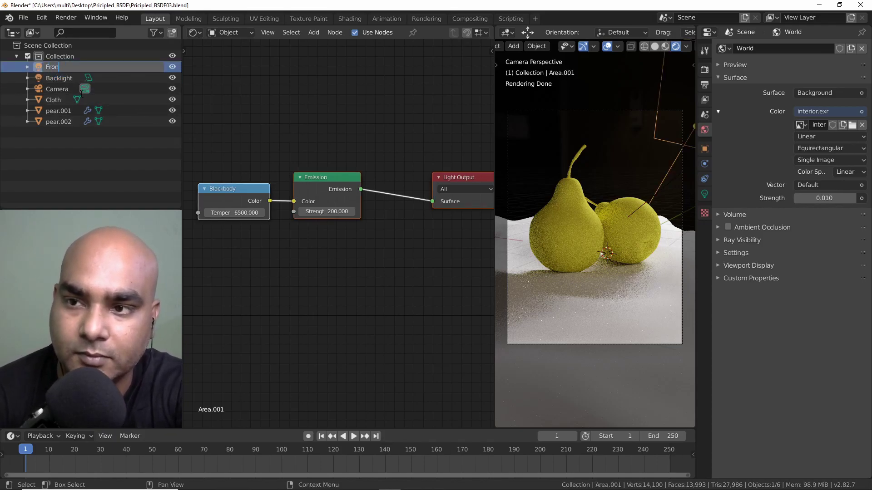
pyautogui.write('t_Light')
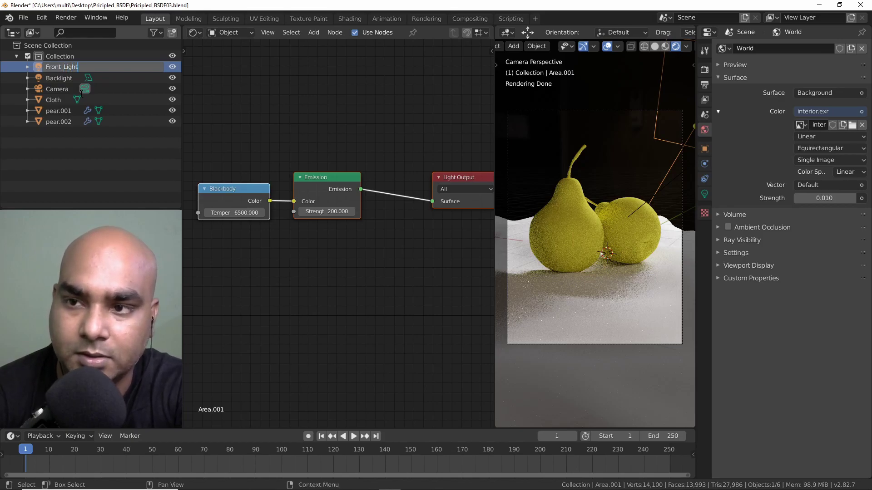
pyautogui.press('Return')
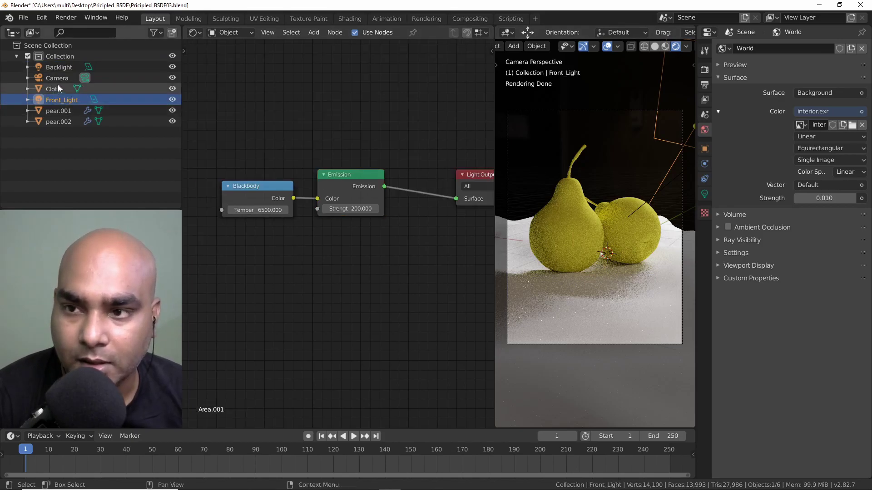
# Check which light is which and rename the Front_Light object, the one with the 6500 blackbody temperature, as Back1_Light.
pyautogui.click(62, 69)
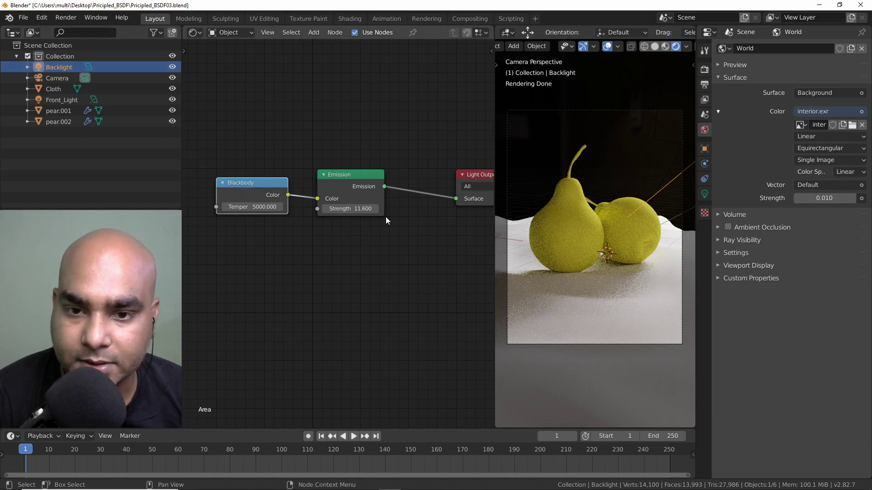
pyautogui.click(60, 100)
pyautogui.doubleClick(61, 100)
pyautogui.moveTo(60, 99); pyautogui.dragTo(6, 102)
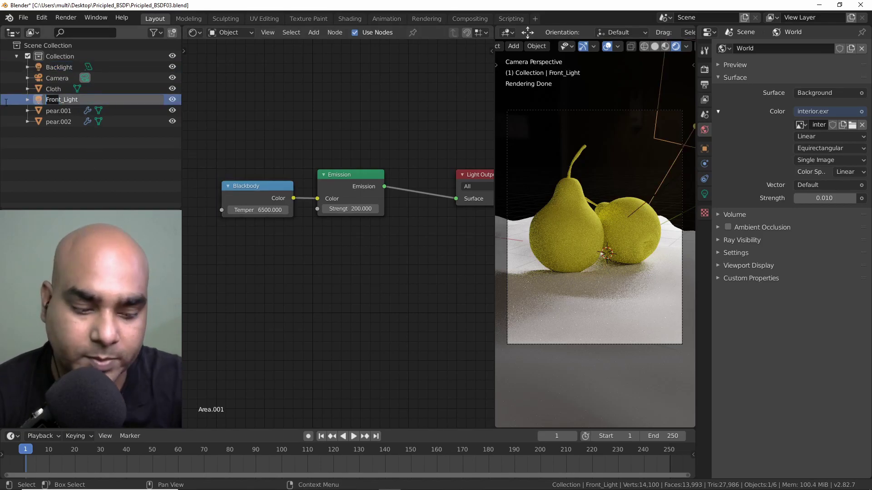
pyautogui.write('Back')
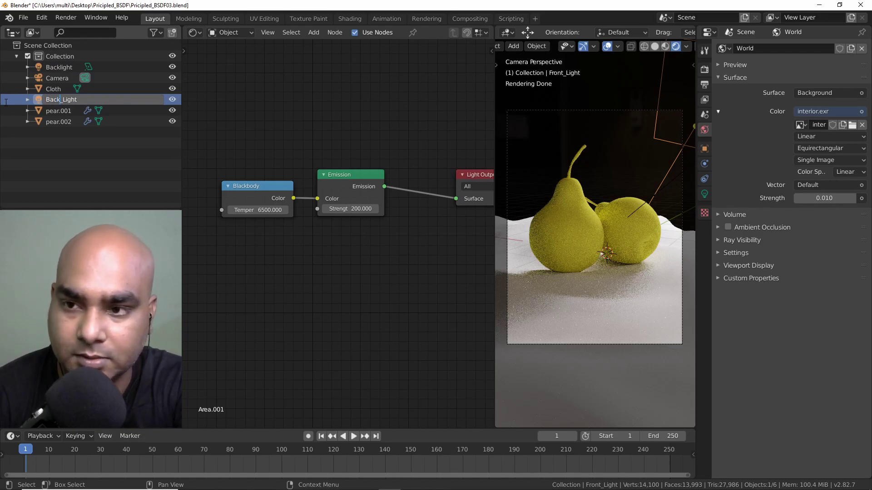
pyautogui.write('1')
pyautogui.press('Return')
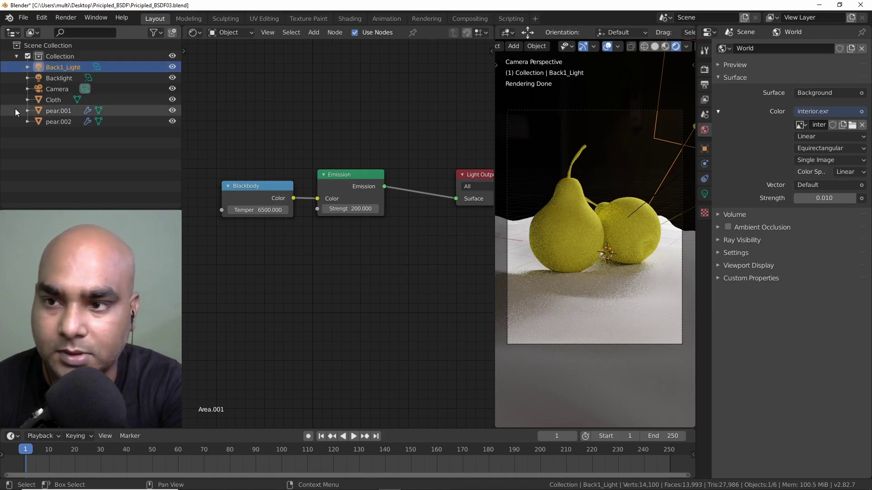
# Rename the Backlight object, the one with the 5000 blackbody temperature, as FrontLight.
pyautogui.doubleClick(61, 78)
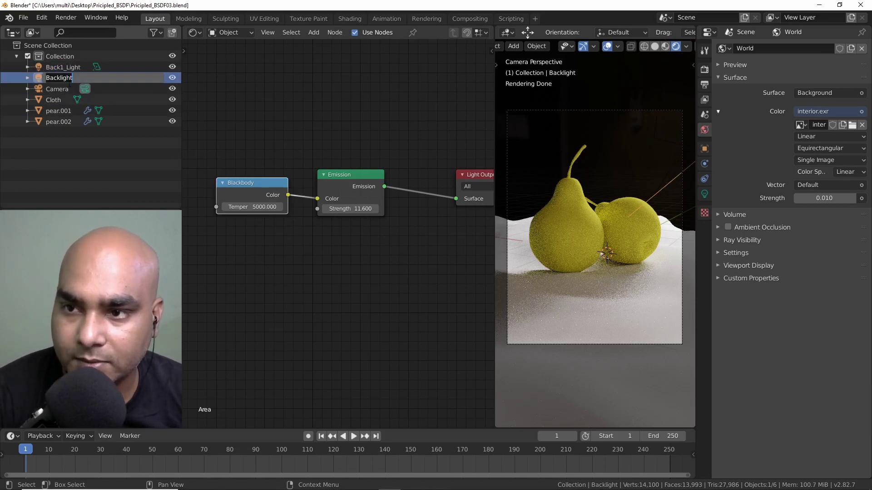
pyautogui.write('Front')
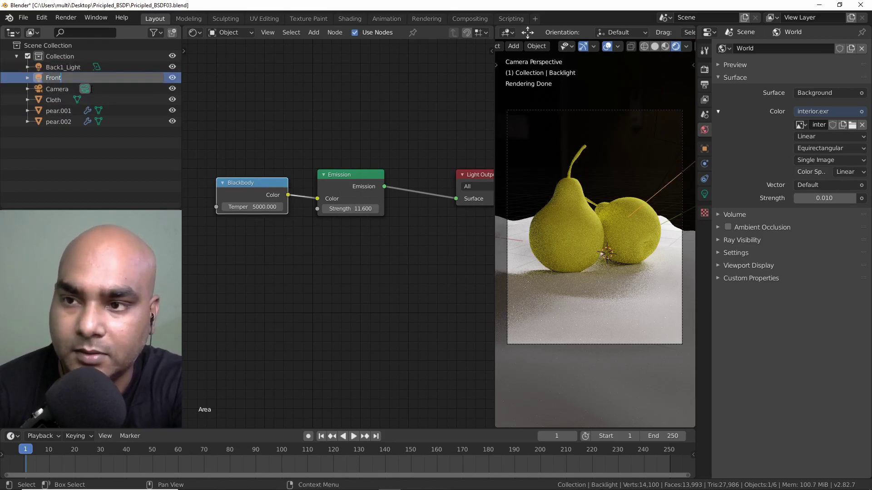
pyautogui.write('Light')
pyautogui.press('Return')
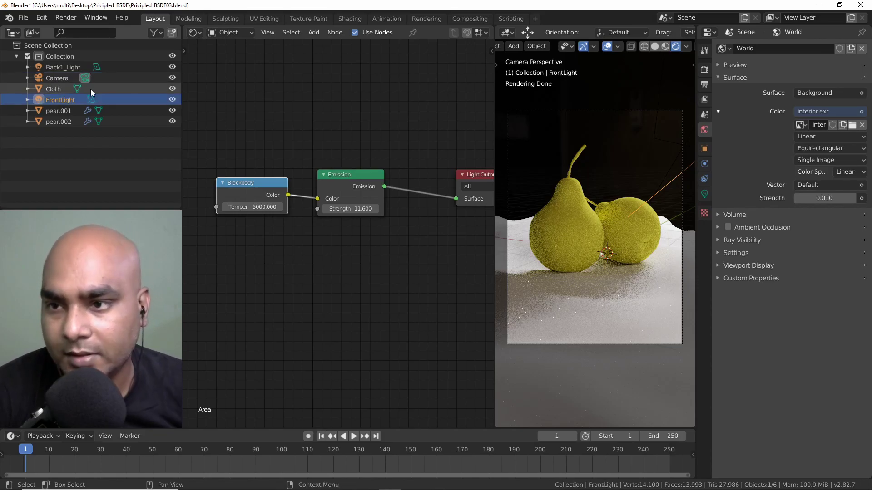
# Correct the two light names to Back_Light and Front_Light.
pyautogui.doubleClick(58, 66)
pyautogui.click(58, 67)
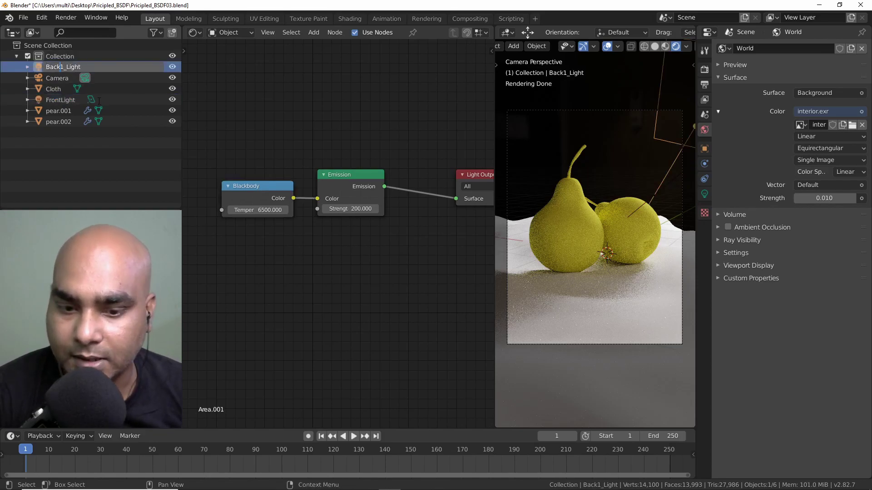
pyautogui.write('_')
pyautogui.click(62, 100)
pyautogui.write('_')
pyautogui.press('Return')
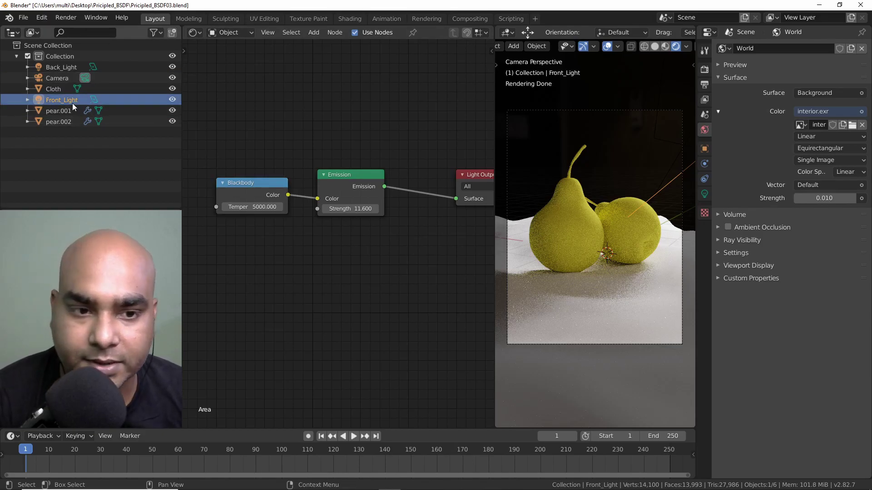
# Set the Emission Strength of Front_Light to 0.
pyautogui.moveTo(555, 166); pyautogui.dragTo(608, 187, button='middle')
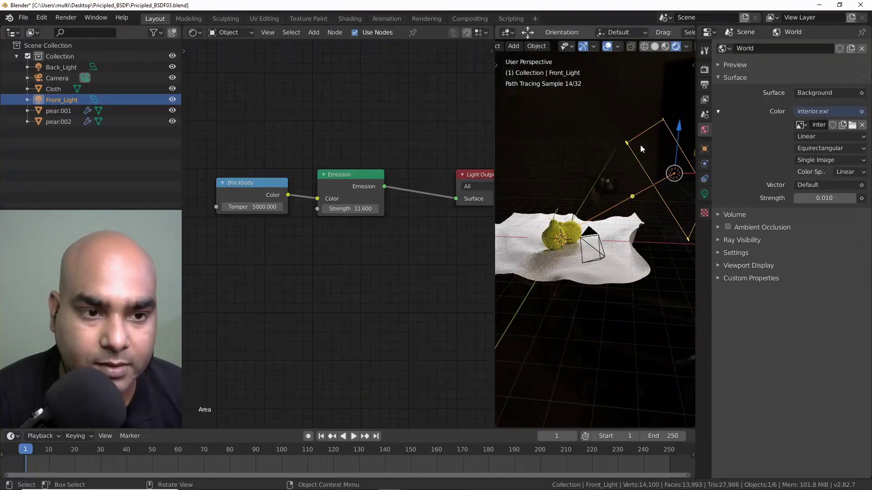
pyautogui.click(350, 208)
pyautogui.write('0')
pyautogui.press('Return')
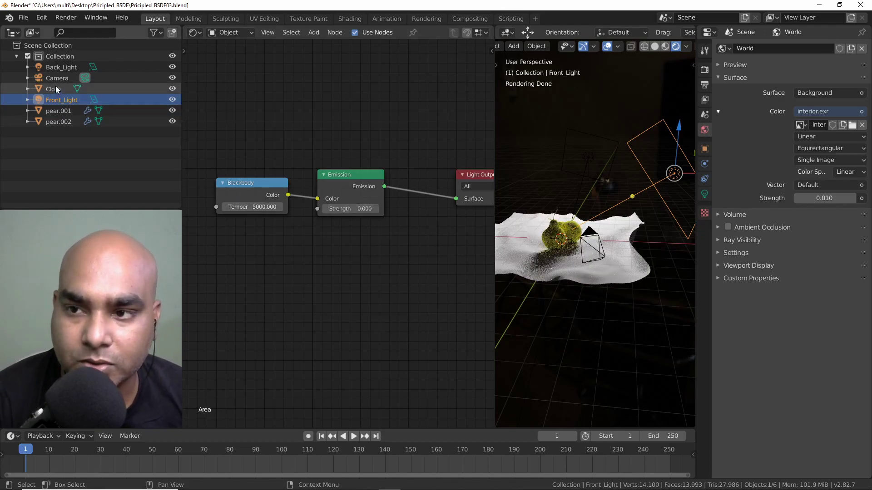
# Select Back_Light to inspect its Emission node and return the viewport to the camera view.
pyautogui.click(60, 68)
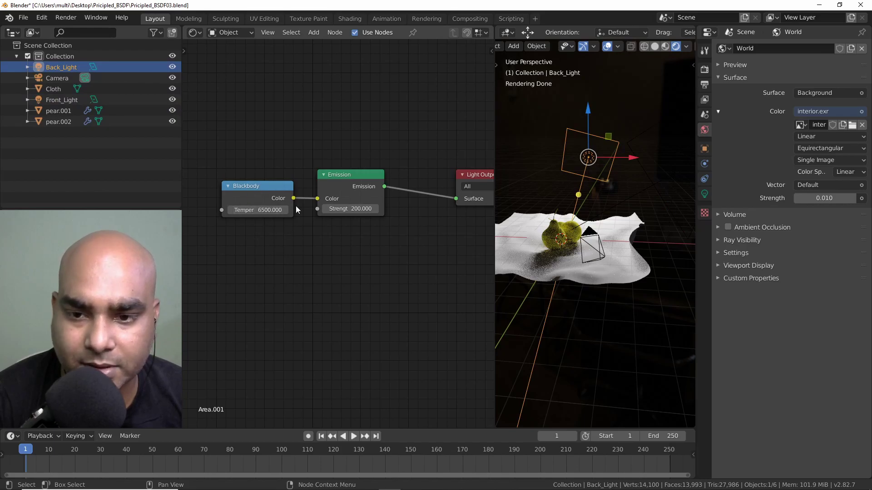
pyautogui.scroll(2, 263, 222)
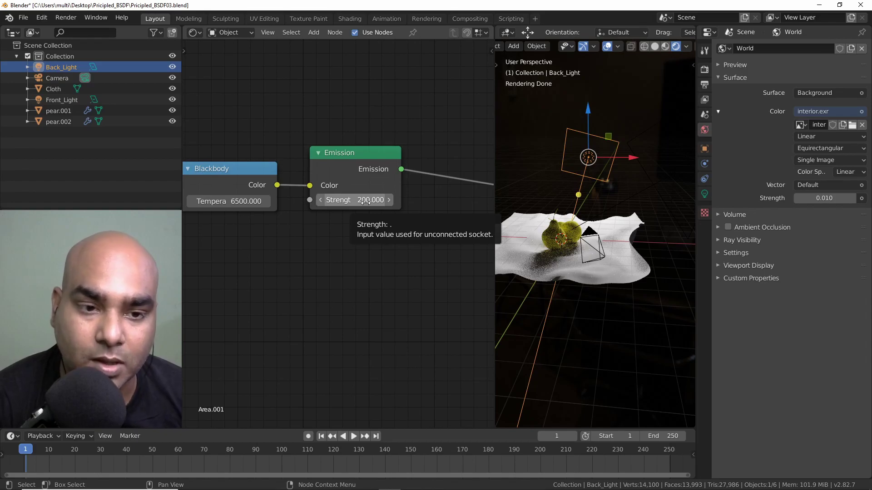
pyautogui.press('KP_0')
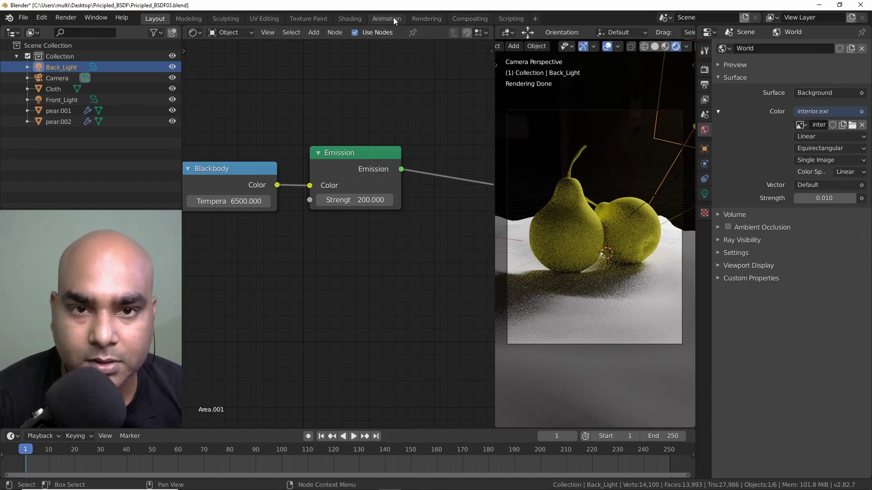
# Open the Rendering workspace and render the current frame into Slot 2.
pyautogui.click(433, 18)
pyautogui.click(617, 123)
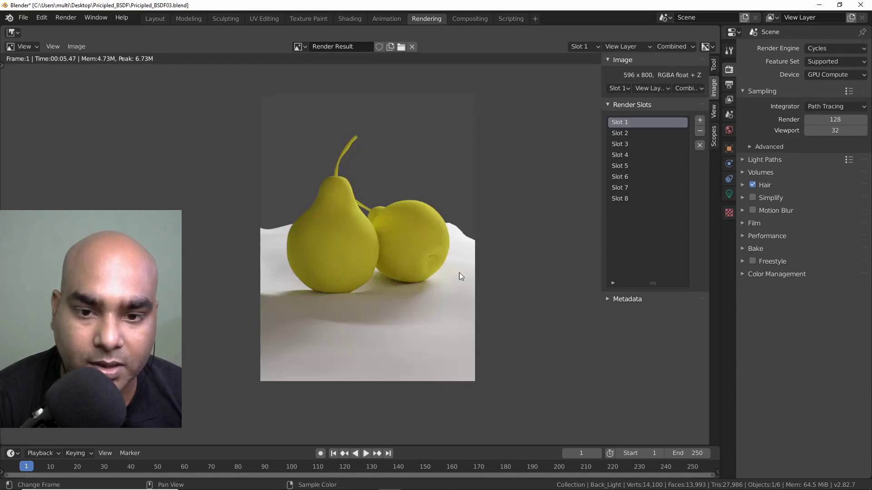
pyautogui.press('j')
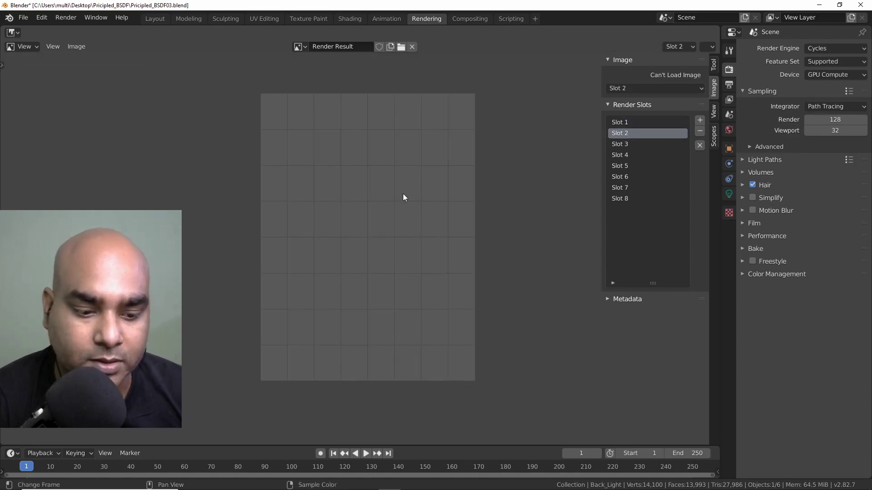
pyautogui.press('F12')
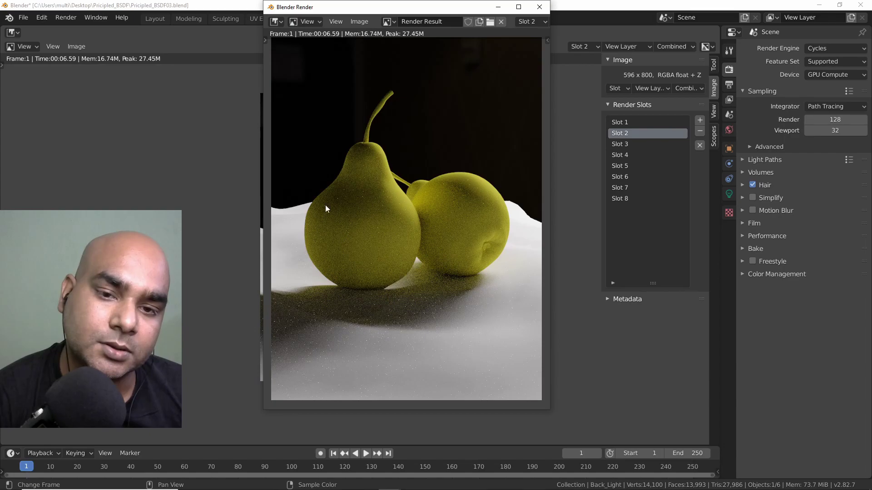
pyautogui.moveTo(416, 9); pyautogui.dragTo(379, 39)
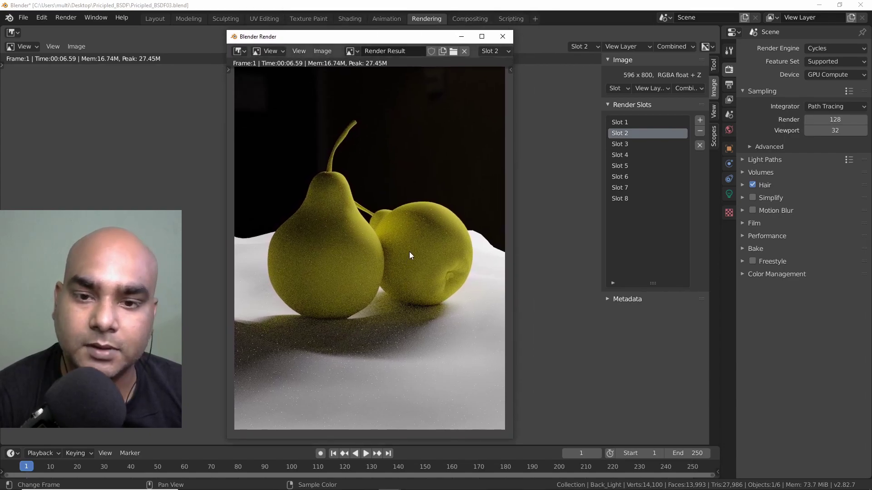
# Compare the renders in Slot 1 and Slot 2 by switching between them repeatedly.
pyautogui.click(625, 132)
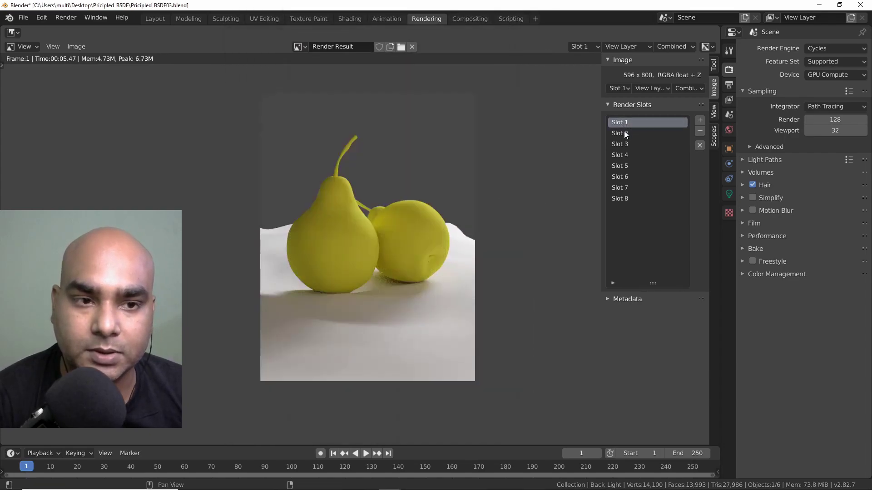
pyautogui.click(626, 121)
pyautogui.click(626, 132)
pyautogui.click(626, 121)
pyautogui.click(626, 132)
pyautogui.click(625, 121)
pyautogui.click(625, 134)
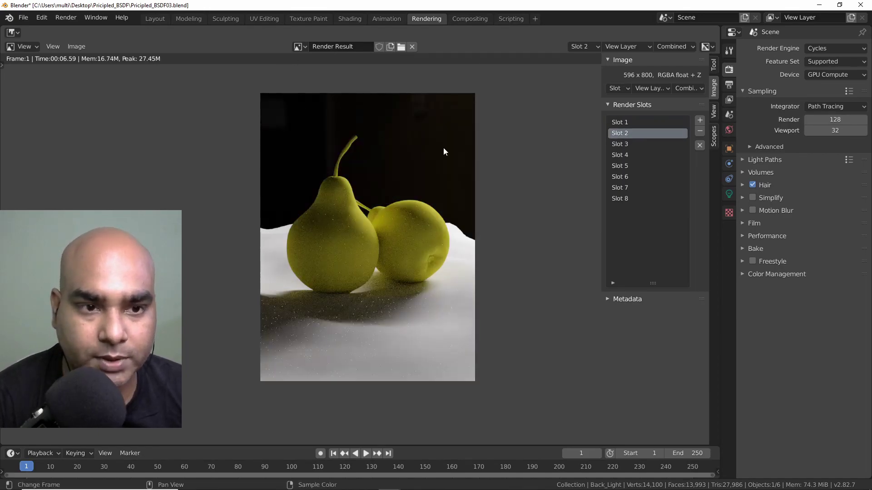
# Make Slot 3 the active render slot and return to the Layout workspace.
pyautogui.click(618, 144)
pyautogui.click(155, 19)
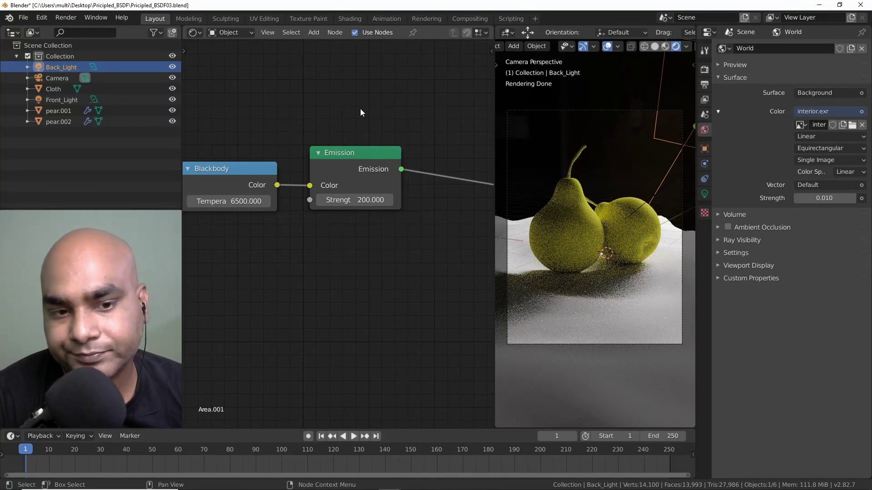
# Select the cloth object and save the scene file.
pyautogui.scroll(-2, 368, 112)
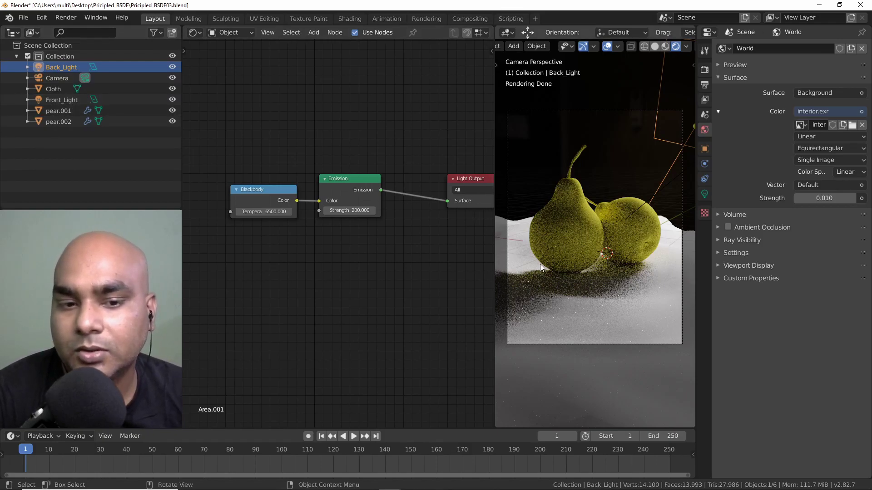
pyautogui.click(594, 304)
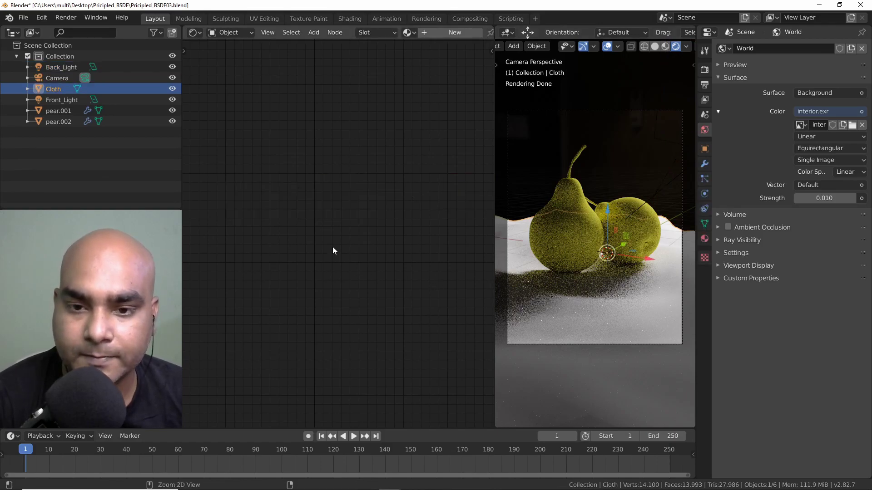
pyautogui.hotkey('ctrl', 's')
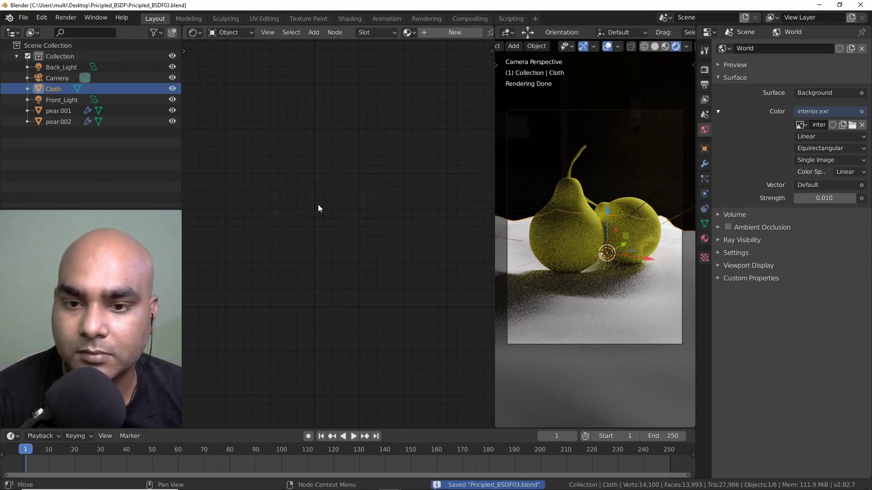
# Switch to File Explorer, open the textures folder and preview the red fabric image seamless-1807374_1920.jpg.
pyautogui.hotkey('alt', 'Tab')
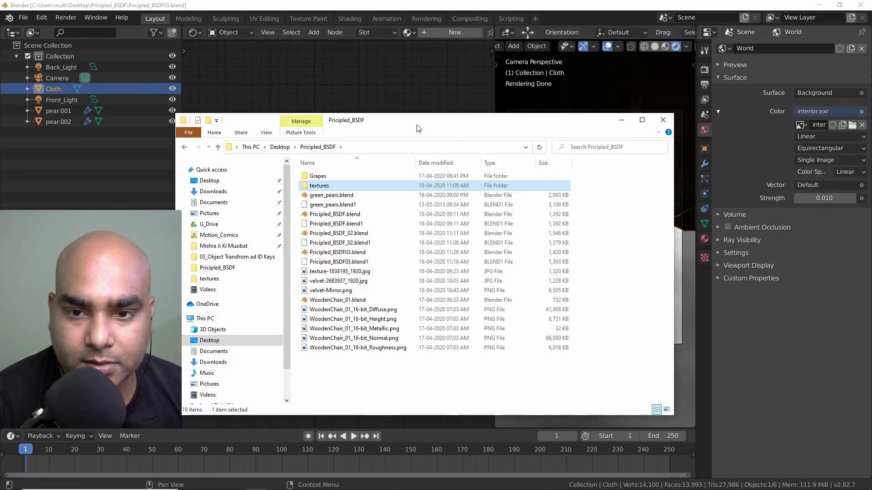
pyautogui.moveTo(426, 125); pyautogui.dragTo(296, 107)
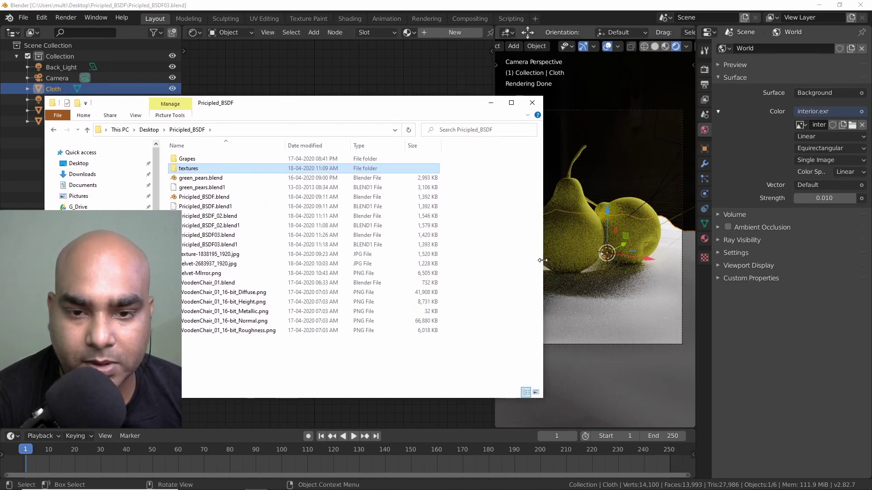
pyautogui.moveTo(542, 260); pyautogui.dragTo(471, 261)
pyautogui.doubleClick(191, 168)
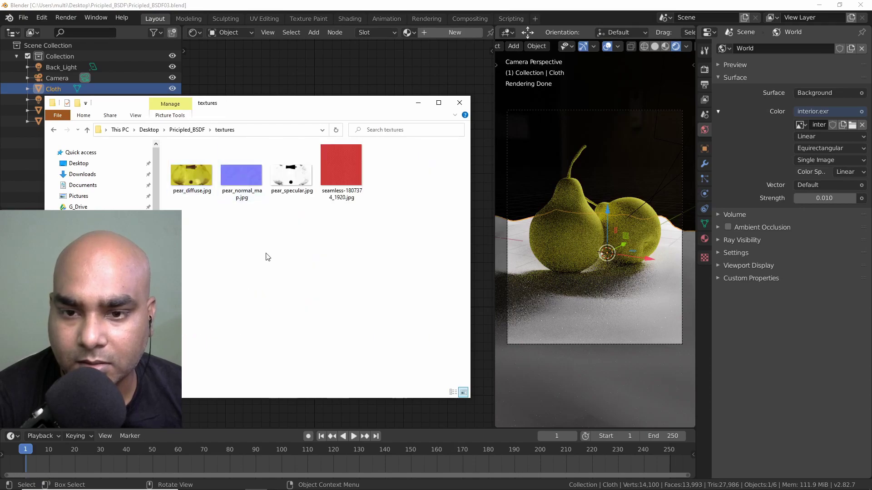
pyautogui.click(352, 172)
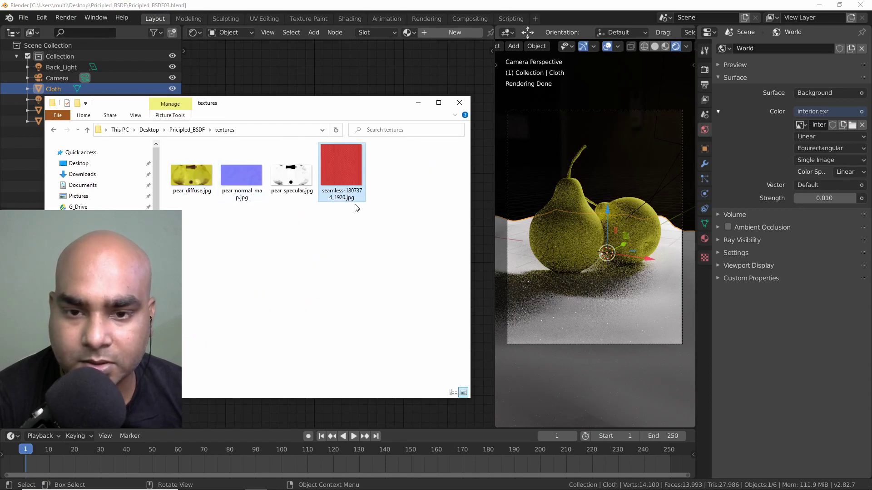
pyautogui.doubleClick(335, 171)
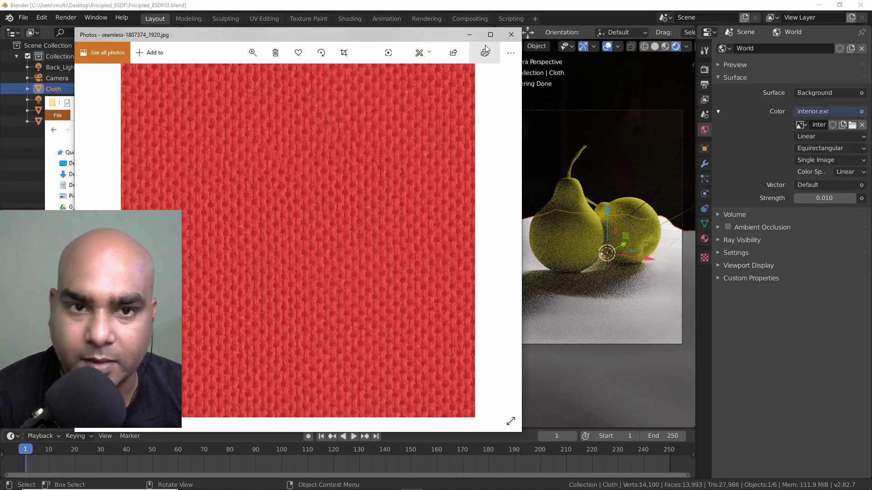
pyautogui.click(511, 34)
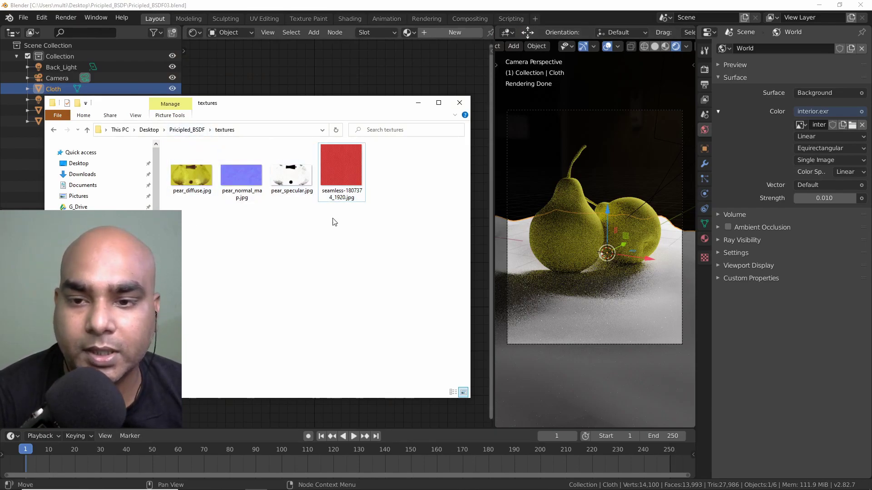
# Point out the pear diffuse, normal map and specular images in the textures folder, and move the folder window aside.
pyautogui.moveTo(189, 208); pyautogui.dragTo(300, 174)
pyautogui.click(258, 254)
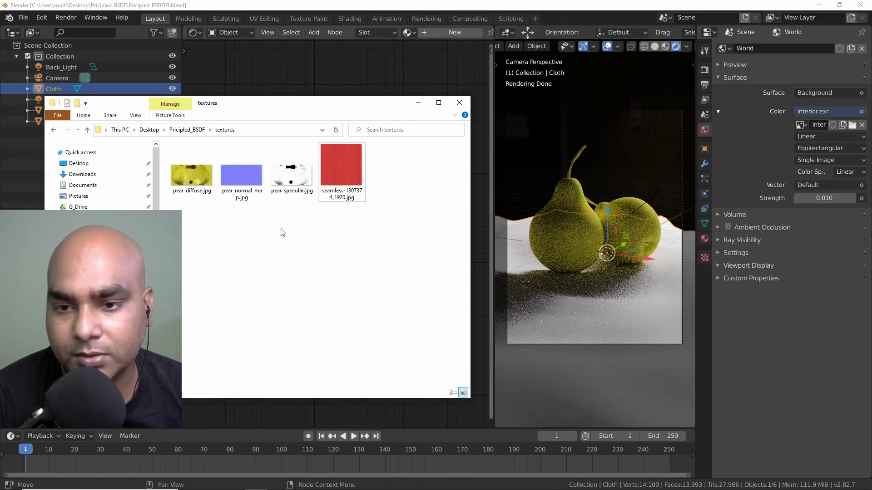
pyautogui.moveTo(191, 214); pyautogui.dragTo(291, 183)
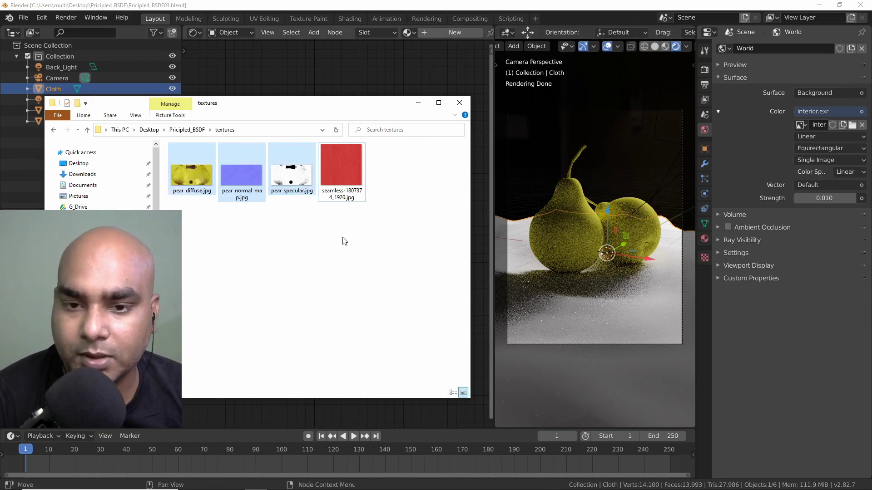
pyautogui.click(354, 244)
pyautogui.moveTo(341, 104); pyautogui.dragTo(309, 158)
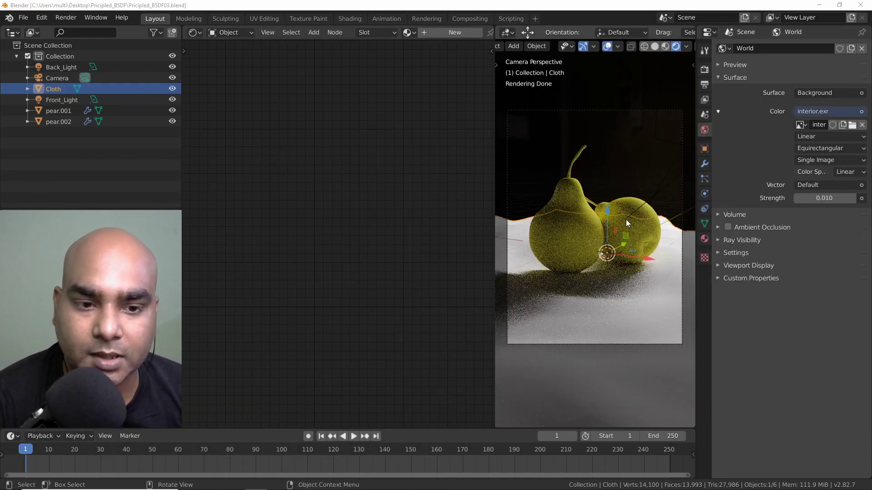
# Switch back to Blender and create a new material for the selected cloth.
pyautogui.click(566, 300)
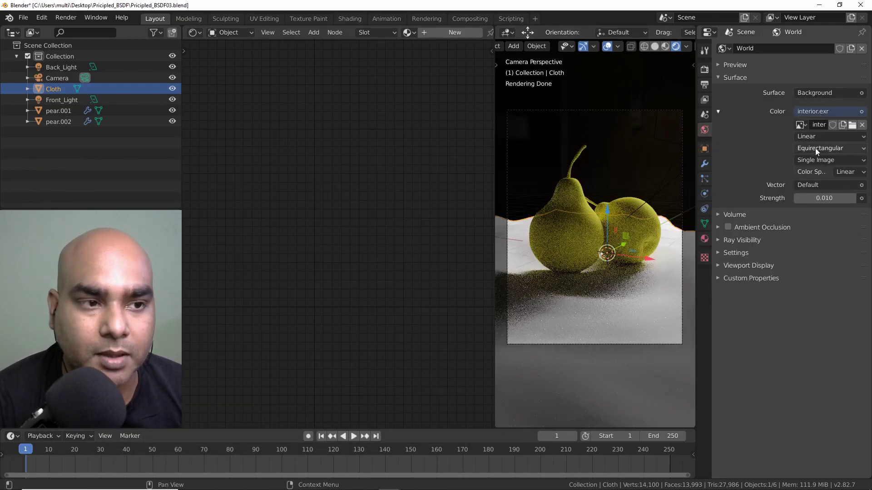
pyautogui.click(705, 239)
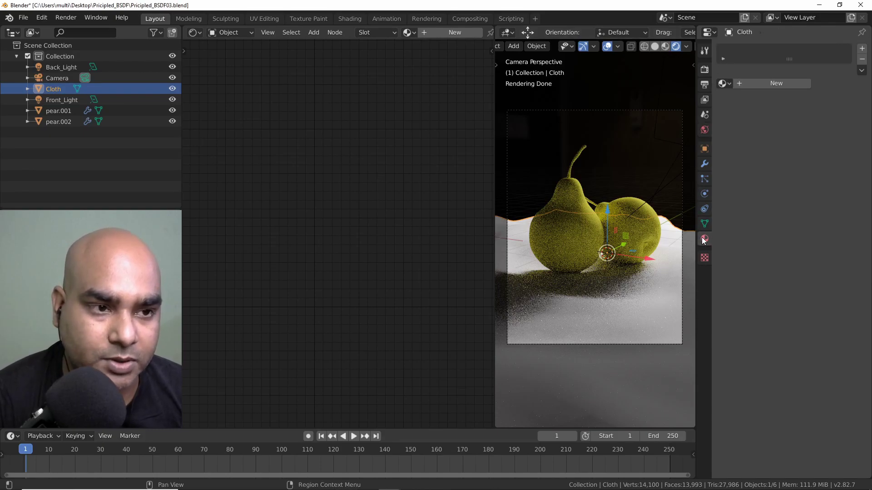
pyautogui.click(778, 85)
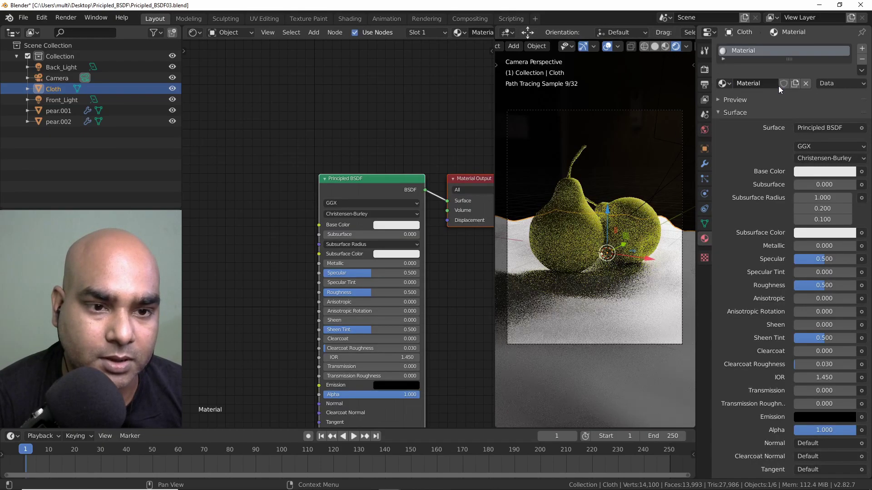
# Arrange the Principled BSDF and Material Output nodes so that both are fully in view.
pyautogui.moveTo(380, 144); pyautogui.dragTo(348, 86, button='middle')
pyautogui.scroll(1, 307, 84)
pyautogui.moveTo(344, 118); pyautogui.dragTo(321, 109)
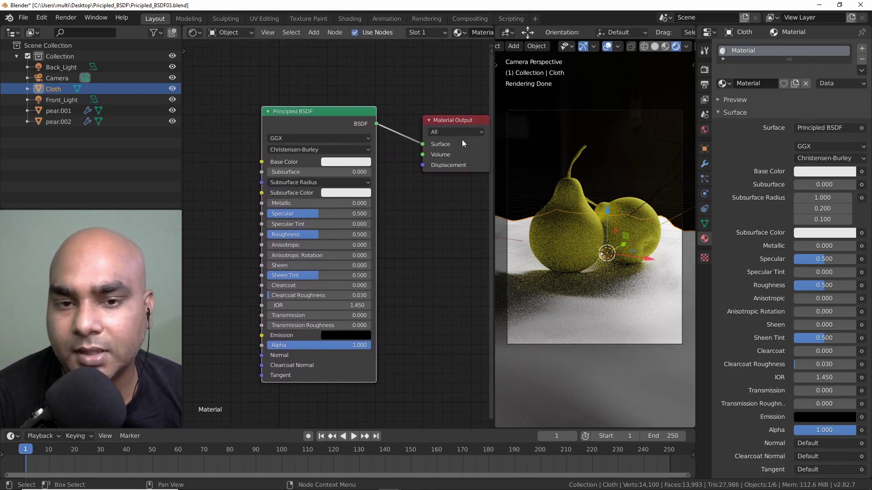
pyautogui.moveTo(453, 119); pyautogui.dragTo(443, 119)
pyautogui.moveTo(317, 89); pyautogui.dragTo(323, 90, button='middle')
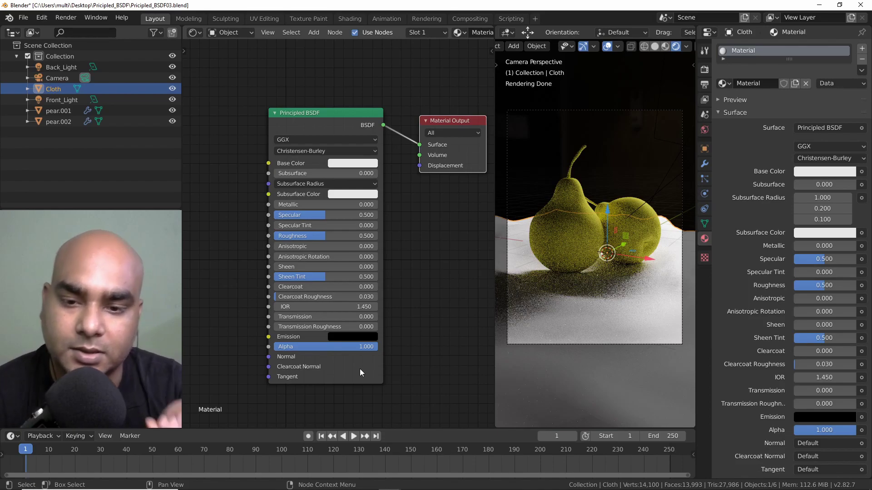
pyautogui.moveTo(312, 114); pyautogui.dragTo(317, 108)
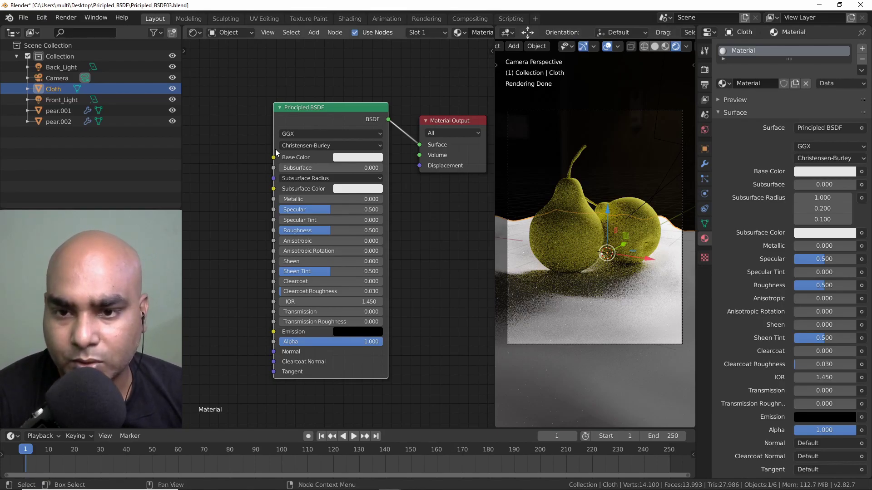
# Change the cloth material's Base Color to a pale yellow-green.
pyautogui.click(366, 159)
pyautogui.click(367, 39)
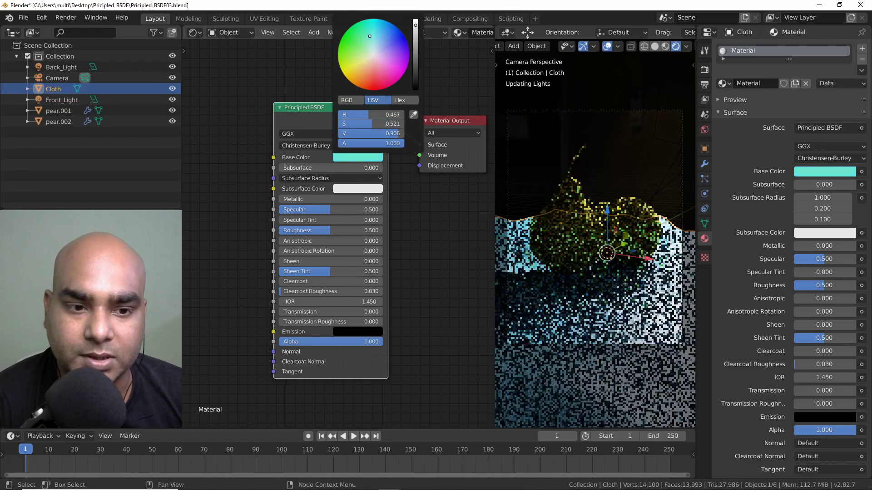
pyautogui.moveTo(368, 39); pyautogui.dragTo(359, 61)
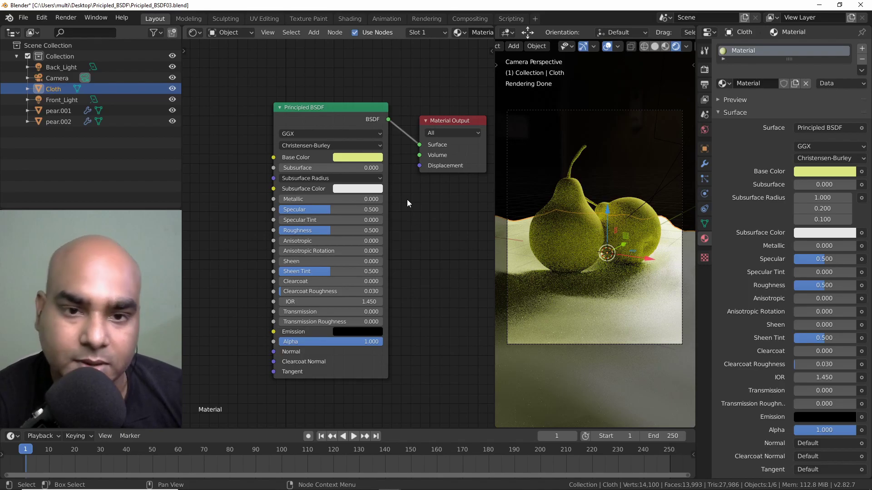
# Widen the node editor by narrowing the Properties editor and the 3D viewport.
pyautogui.moveTo(695, 151); pyautogui.dragTo(858, 152)
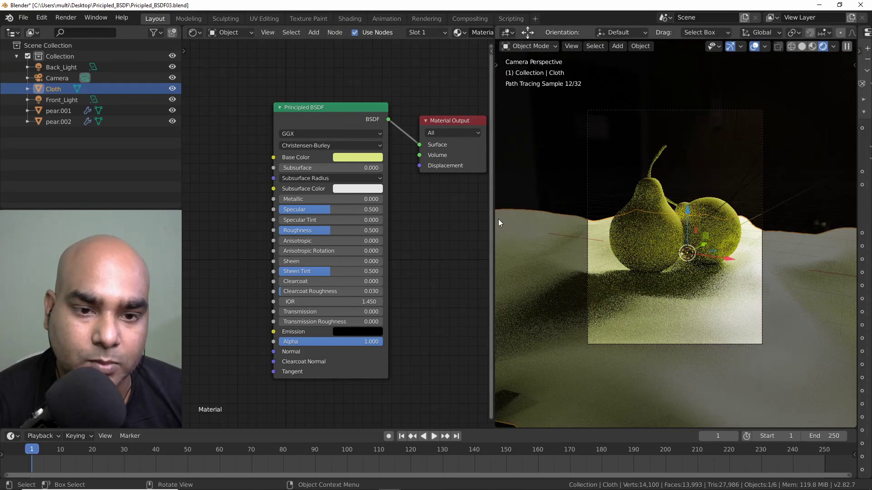
pyautogui.moveTo(494, 217); pyautogui.dragTo(651, 223)
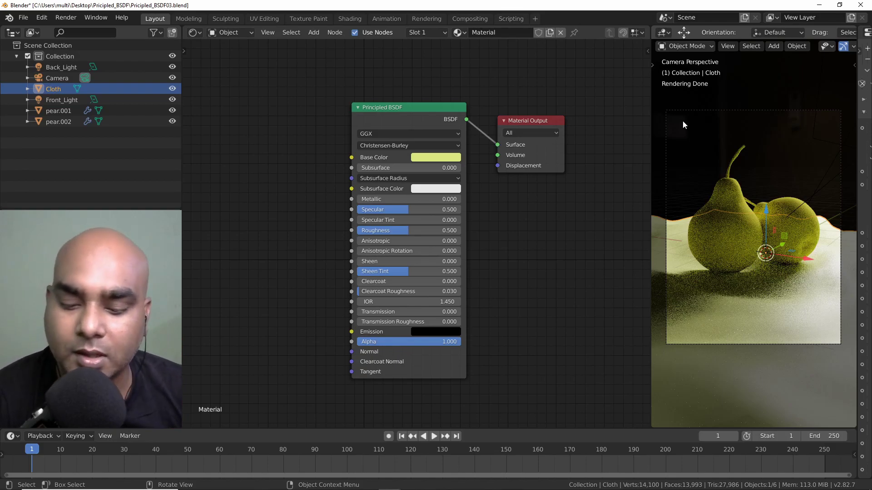
# Limit the viewport render to a region around the two pears, check the scene outside the camera view and return to the camera.
pyautogui.press('ctrl')
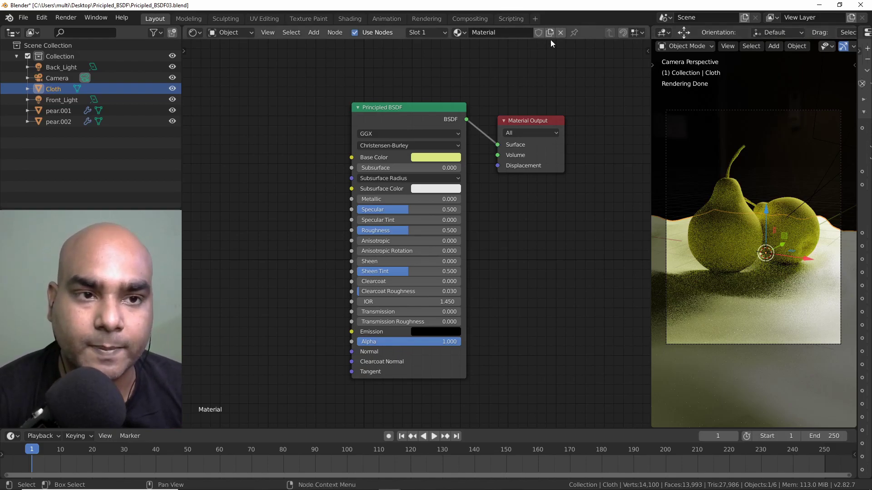
pyautogui.hotkey('ctrl', 'b')
pyautogui.moveTo(687, 183); pyautogui.dragTo(824, 279)
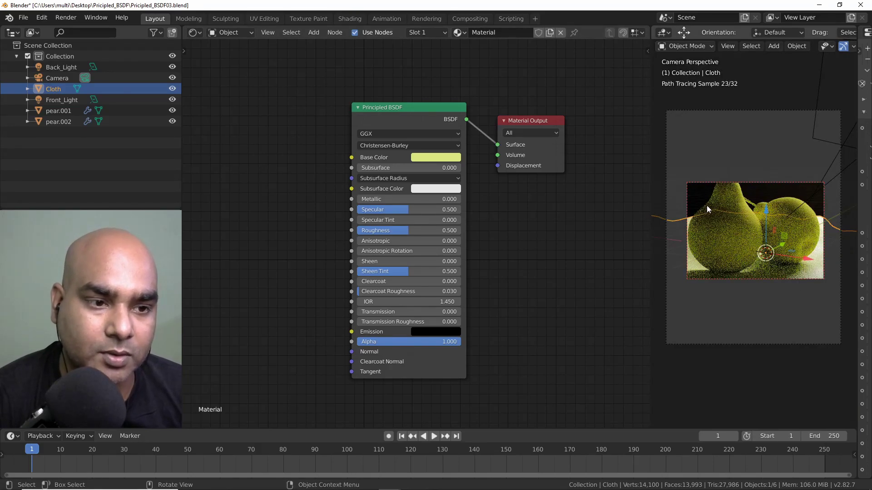
pyautogui.moveTo(717, 241); pyautogui.dragTo(732, 228, button='middle')
pyautogui.scroll(-2, 747, 195)
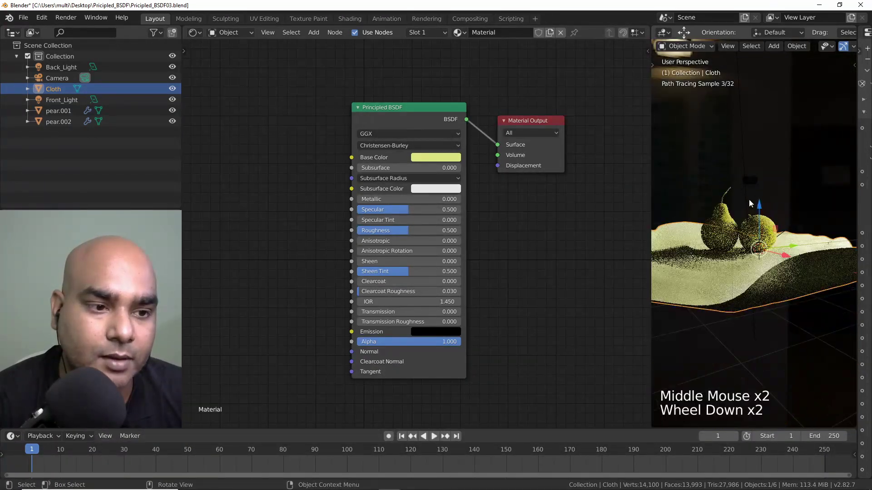
pyautogui.press('KP_0')
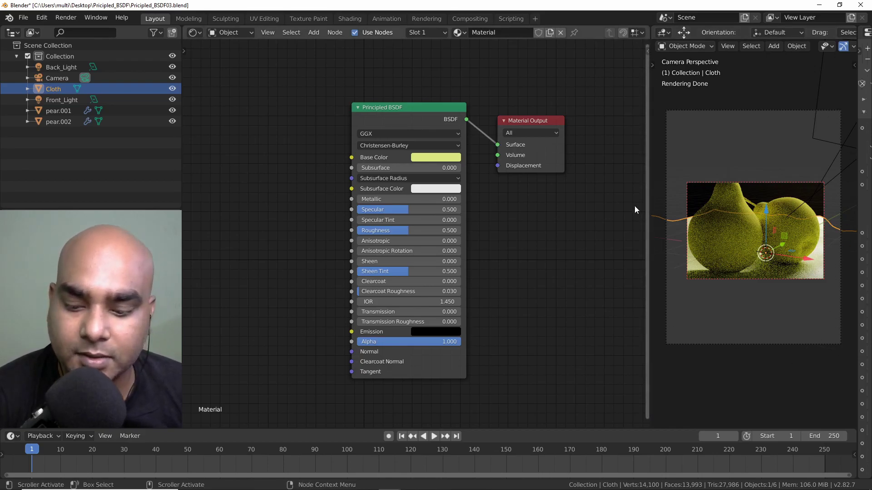
# Redraw the viewport render region so that it covers the whole camera frame.
pyautogui.hotkey('ctrl', 'b')
pyautogui.click(664, 102)
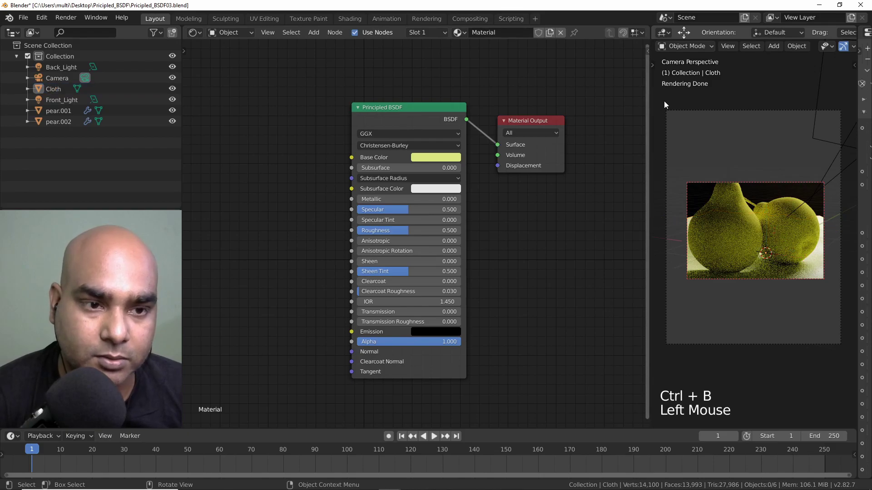
pyautogui.hotkey('ctrl', 'b')
pyautogui.moveTo(660, 98)
pyautogui.mouseDown()
pyautogui.moveTo(827, 342)
pyautogui.moveTo(846, 354)
pyautogui.mouseUp()
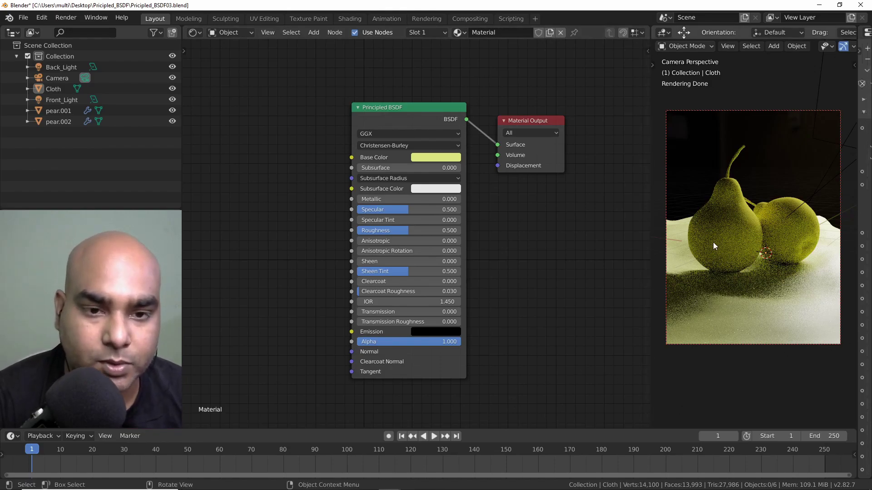
# Add seamless-1807374_1920.jpg from the textures folder as an image texture node and connect its Color output to the Base Color.
pyautogui.moveTo(510, 203); pyautogui.dragTo(530, 204, button='middle')
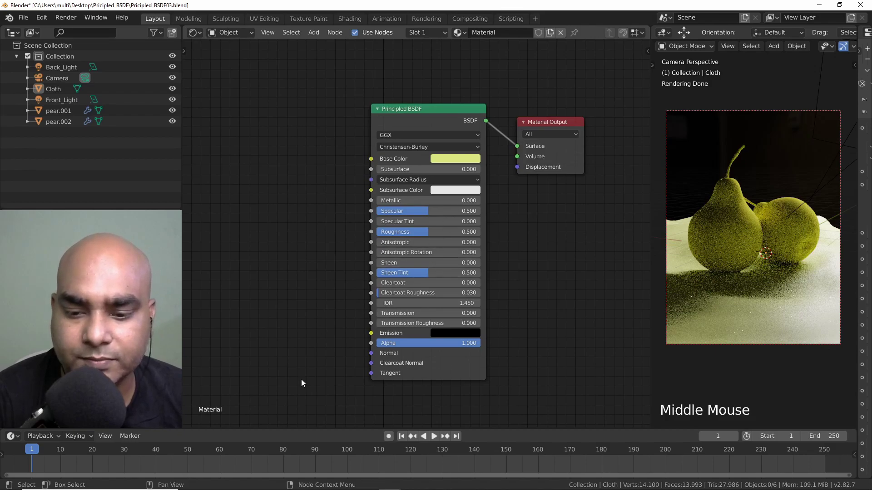
pyautogui.moveTo(256, 486)
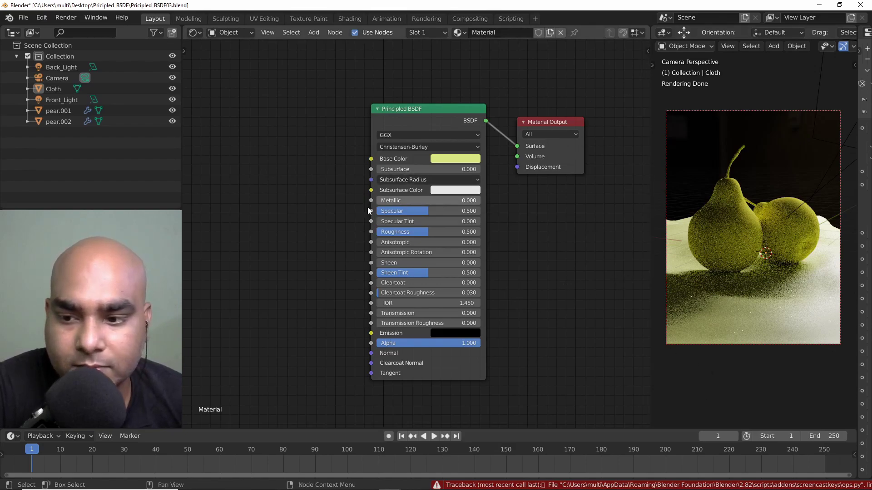
pyautogui.moveTo(554, 217); pyautogui.dragTo(587, 203, button='middle')
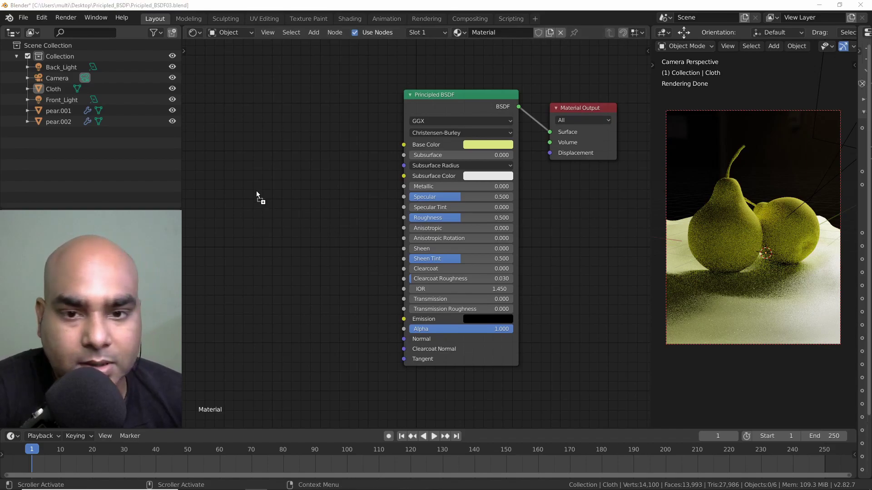
pyautogui.moveTo(274, 200); pyautogui.dragTo(236, 176)
pyautogui.moveTo(317, 137); pyautogui.dragTo(350, 136, button='middle')
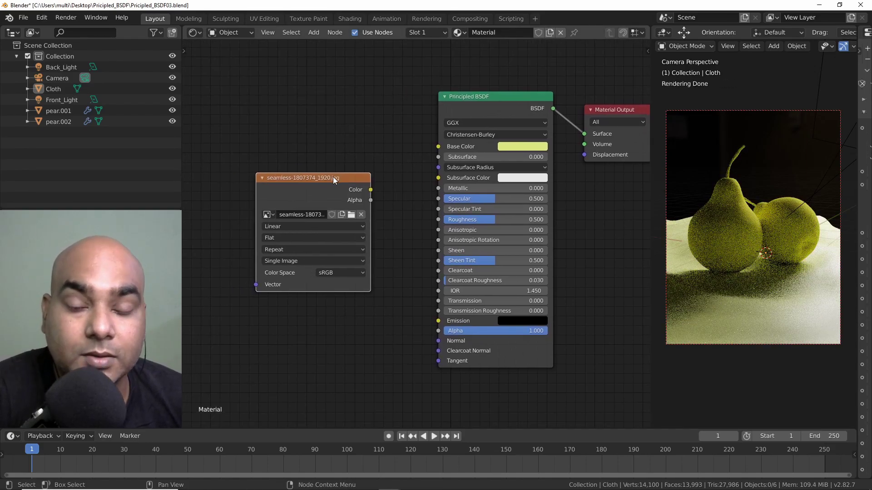
pyautogui.moveTo(333, 177); pyautogui.dragTo(438, 146)
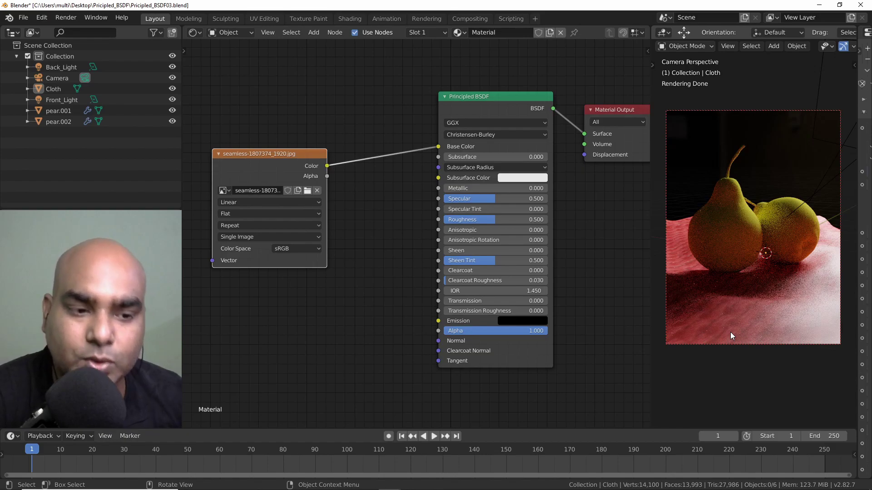
pyautogui.moveTo(354, 192); pyautogui.dragTo(400, 200, button='middle')
# Move the image texture node closer to the shader and feed it with Texture Coordinate (UV) and Mapping nodes.
pyautogui.moveTo(297, 160); pyautogui.dragTo(346, 150)
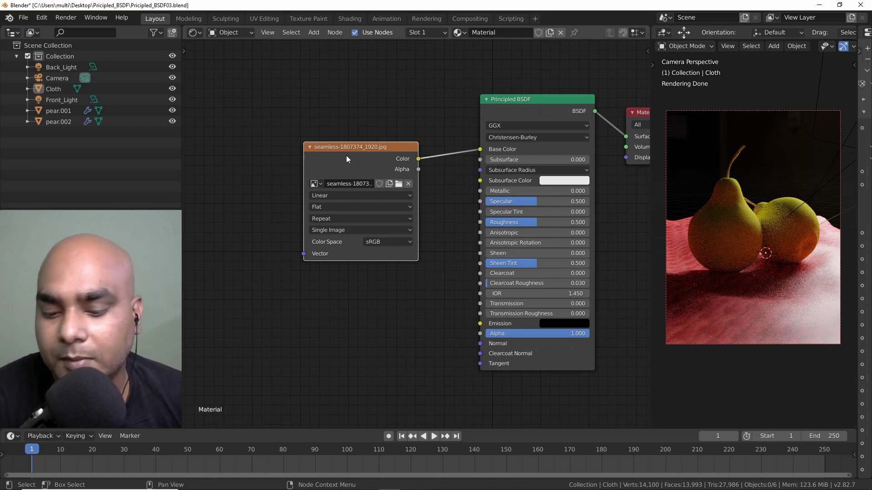
pyautogui.hotkey('ctrl', 't')
pyautogui.moveTo(247, 113); pyautogui.dragTo(413, 95, button='middle')
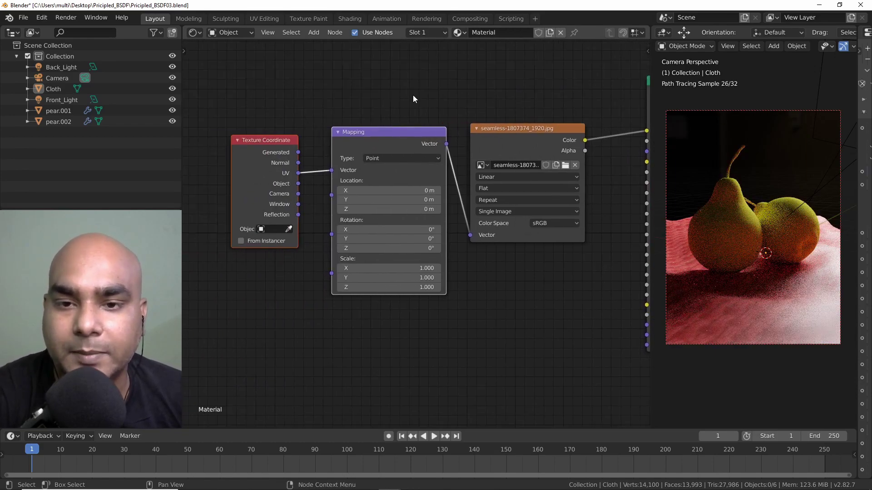
# Set the Mapping node's Scale to 3.900 on X, Y and Z.
pyautogui.moveTo(251, 141); pyautogui.dragTo(257, 143)
pyautogui.moveTo(424, 95); pyautogui.dragTo(363, 93, button='middle')
pyautogui.scroll(2, 409, 326)
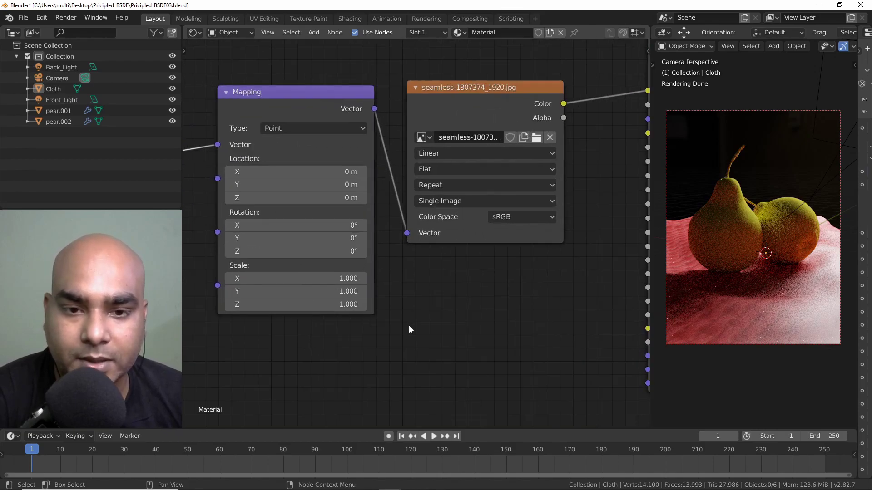
pyautogui.moveTo(409, 326); pyautogui.dragTo(456, 297, button='middle')
pyautogui.moveTo(343, 250); pyautogui.dragTo(386, 276)
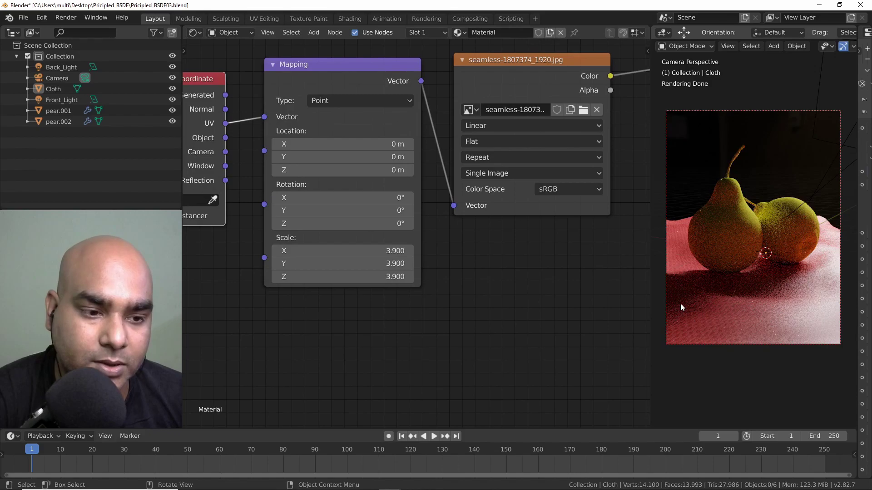
# Examine the cloth's weave up close in the rendered view, both outside and through the camera.
pyautogui.scroll(4, 786, 301)
pyautogui.moveTo(746, 359); pyautogui.dragTo(752, 339, button='middle')
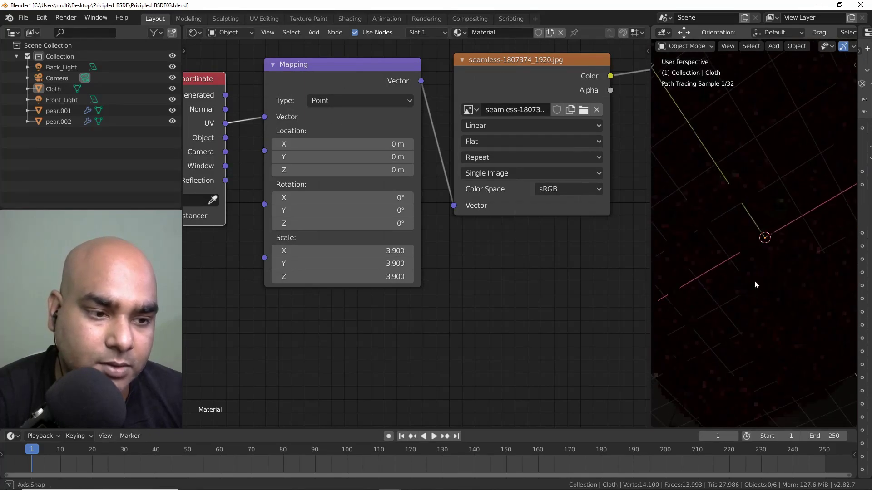
pyautogui.press('KP_0')
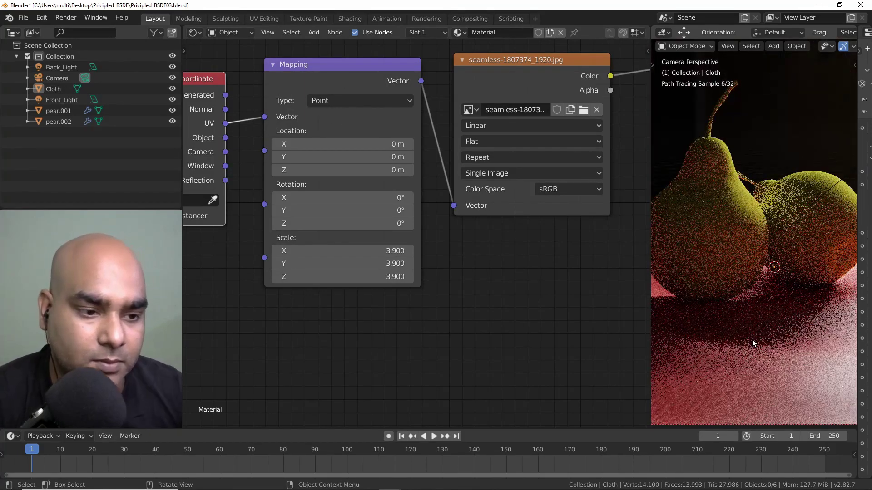
pyautogui.press('KP_0')
pyautogui.moveTo(752, 359); pyautogui.dragTo(735, 315, button='middle')
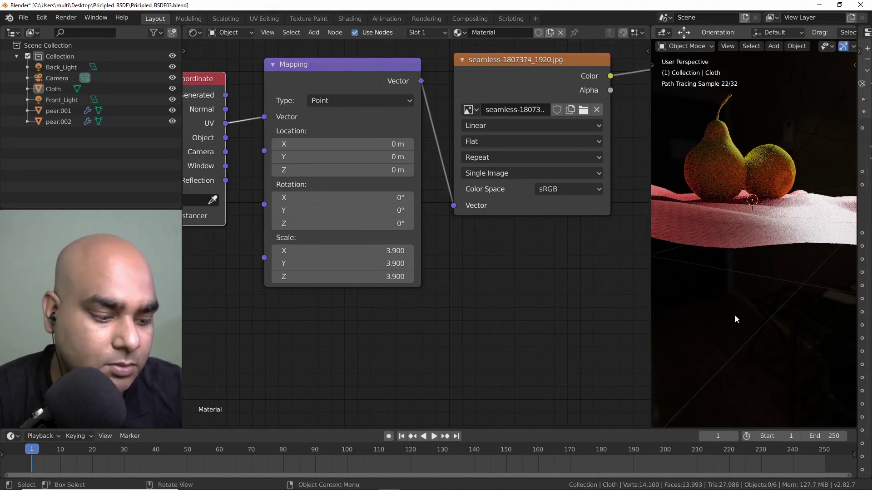
pyautogui.press('KP_0')
pyautogui.scroll(3, 746, 344)
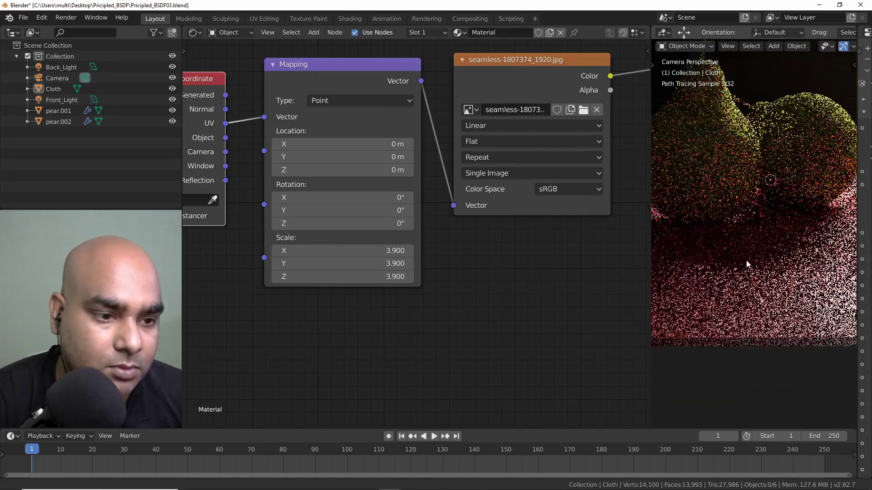
pyautogui.keyDown('shift'); pyautogui.moveTo(747, 263); pyautogui.dragTo(747, 244, button='middle'); pyautogui.keyUp('shift')
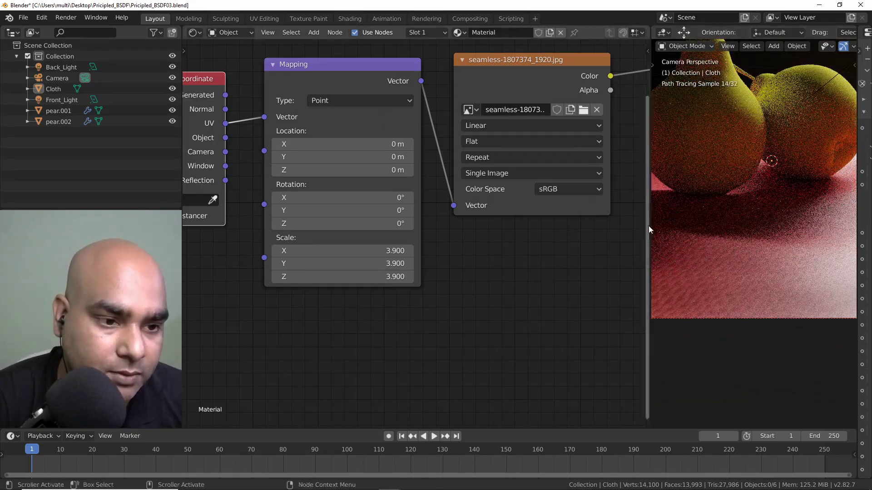
# Limit the viewport render to a region of cloth in front of the pears and set the Mapping Scale to 10 on all axes.
pyautogui.hotkey('ctrl', 'b')
pyautogui.moveTo(664, 238)
pyautogui.mouseDown()
pyautogui.moveTo(792, 326)
pyautogui.moveTo(812, 319)
pyautogui.mouseUp()
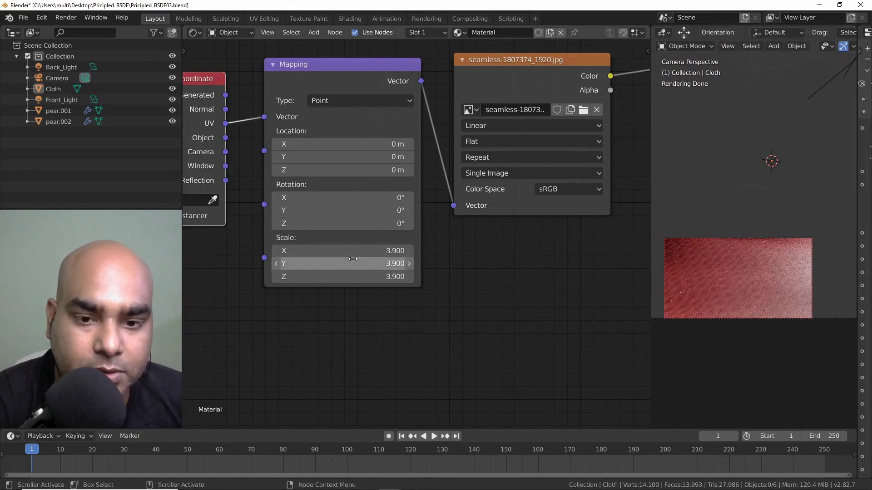
pyautogui.moveTo(342, 251)
pyautogui.mouseDown()
pyautogui.moveTo(341, 277)
pyautogui.moveTo(387, 276)
pyautogui.moveTo(380, 251)
pyautogui.mouseUp()
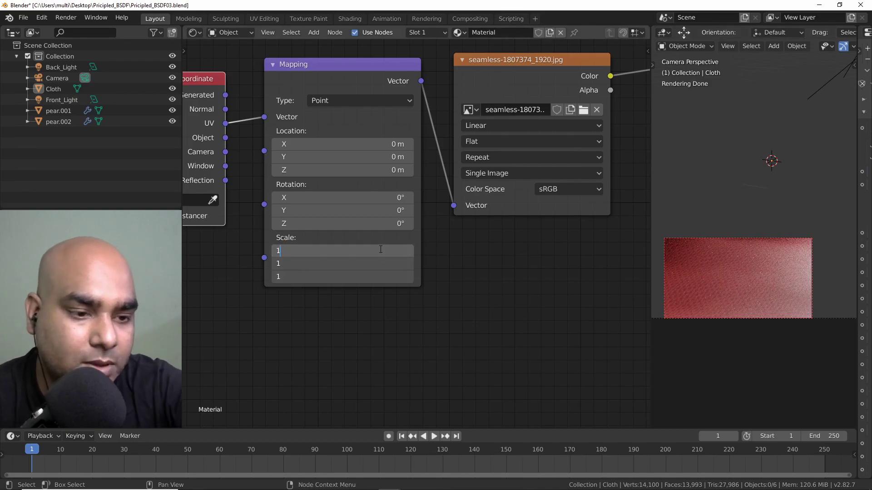
pyautogui.write('10')
pyautogui.press('Return')
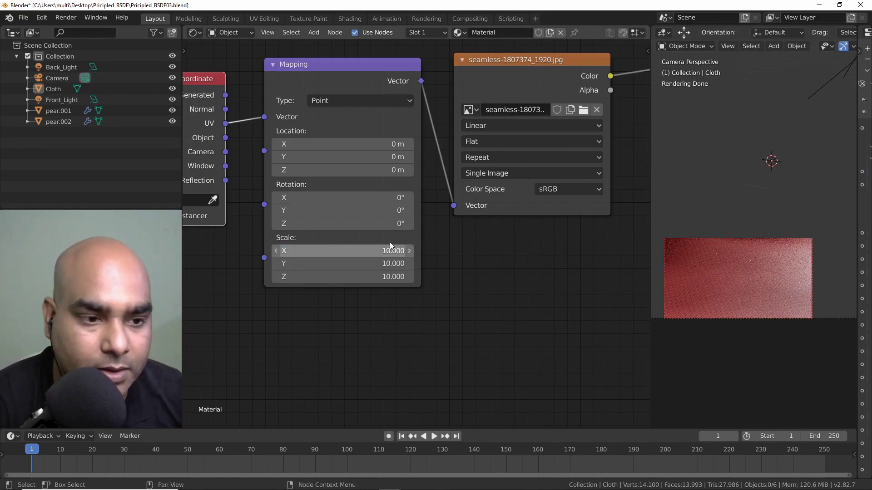
# Redraw the viewport render region around the entire camera frame to show both pears and the cloth.
pyautogui.scroll(-5, 734, 281)
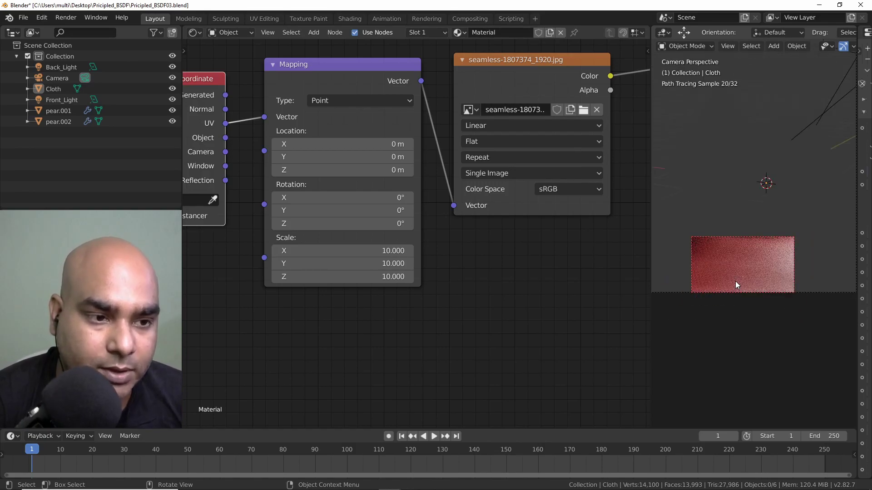
pyautogui.keyDown('shift'); pyautogui.moveTo(740, 166); pyautogui.dragTo(739, 194); pyautogui.keyUp('shift')
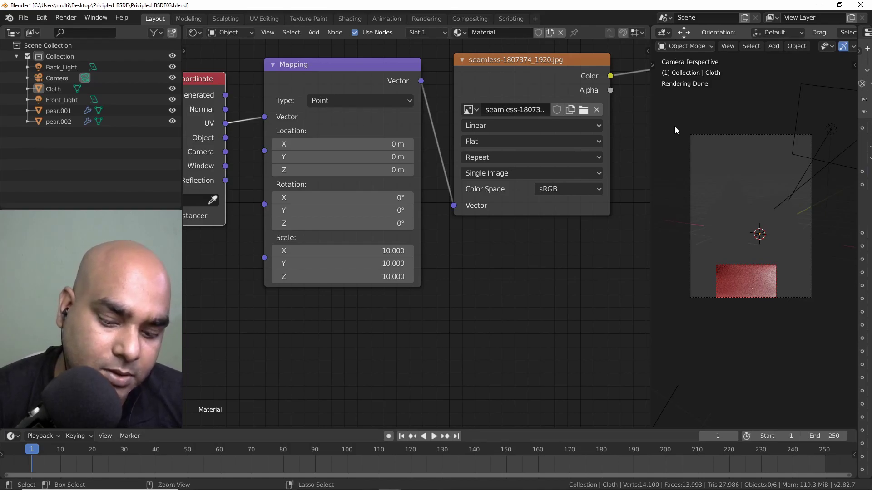
pyautogui.moveTo(675, 126)
pyautogui.keyDown('ctrl'); pyautogui.mouseDown(button='middle')
pyautogui.moveTo(813, 282)
pyautogui.moveTo(825, 318)
pyautogui.mouseUp(button='middle'); pyautogui.keyUp('ctrl')
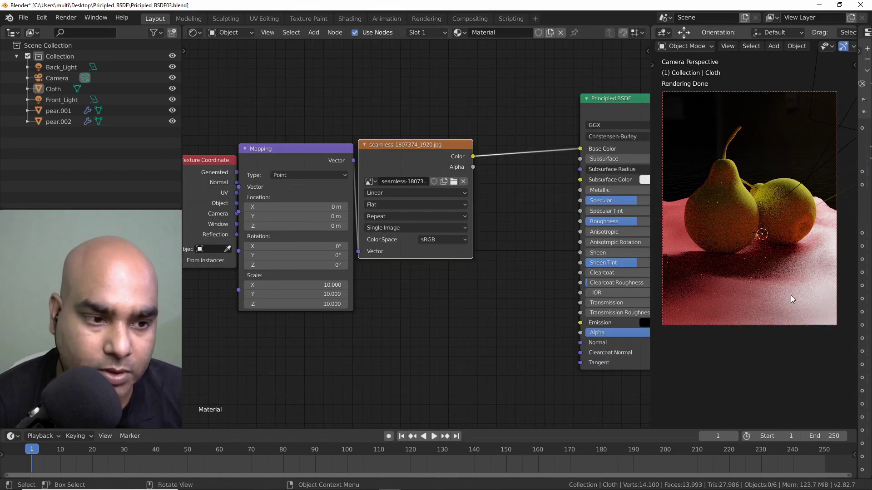
# Reduce the cloth shader's Roughness to 0.137 and further to 0.011 to test glossy reflections.
pyautogui.scroll(6, 792, 291)
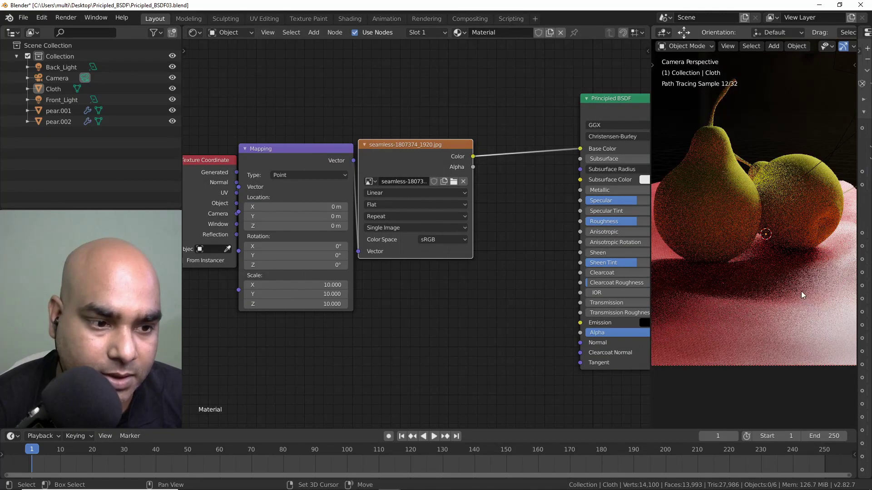
pyautogui.scroll(-6, 722, 288)
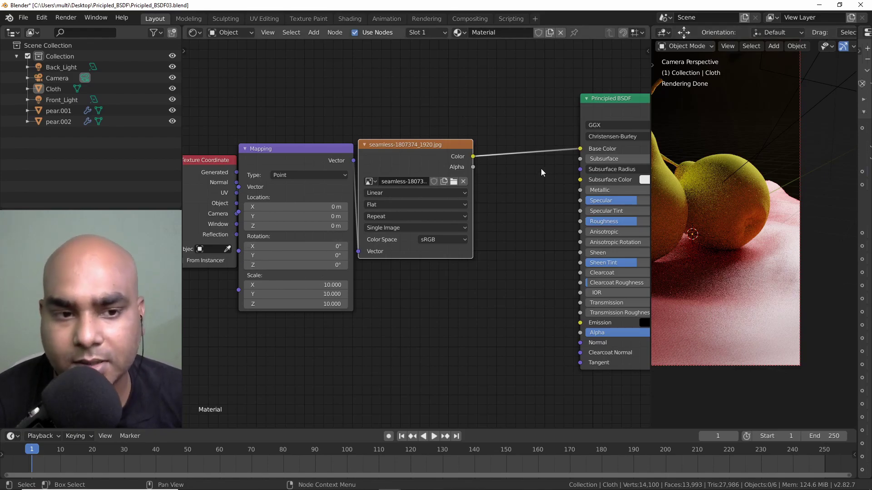
pyautogui.scroll(2, 745, 268)
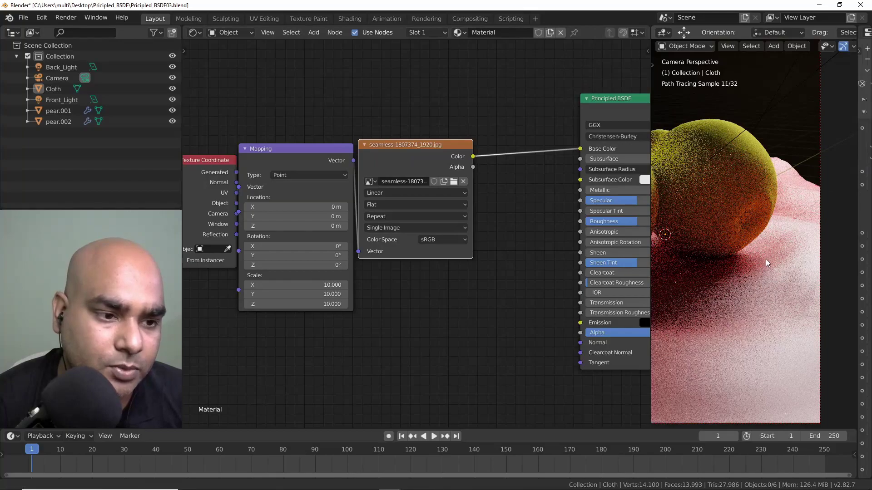
pyautogui.scroll(2, 765, 264)
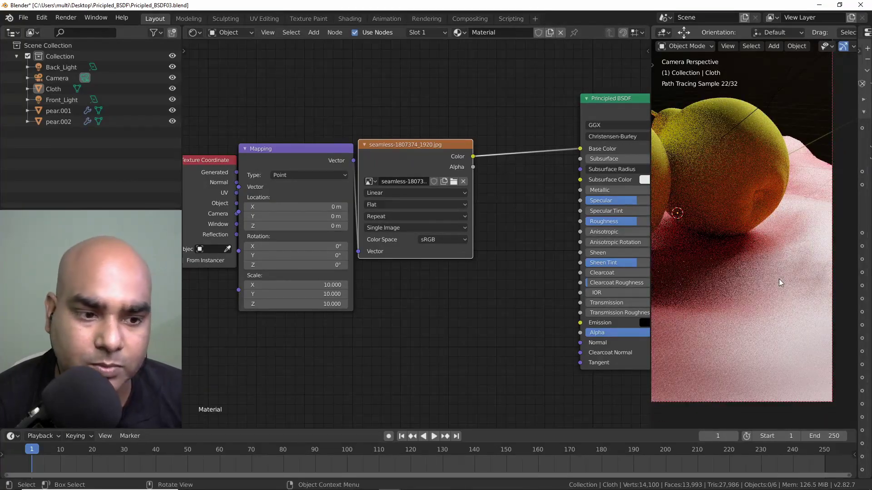
pyautogui.moveTo(490, 272); pyautogui.dragTo(396, 266, button='middle')
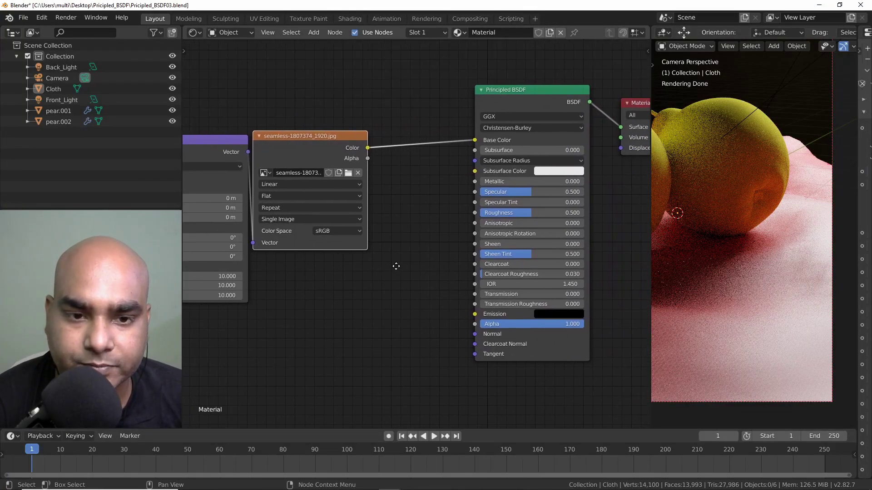
pyautogui.moveTo(528, 215); pyautogui.dragTo(494, 214)
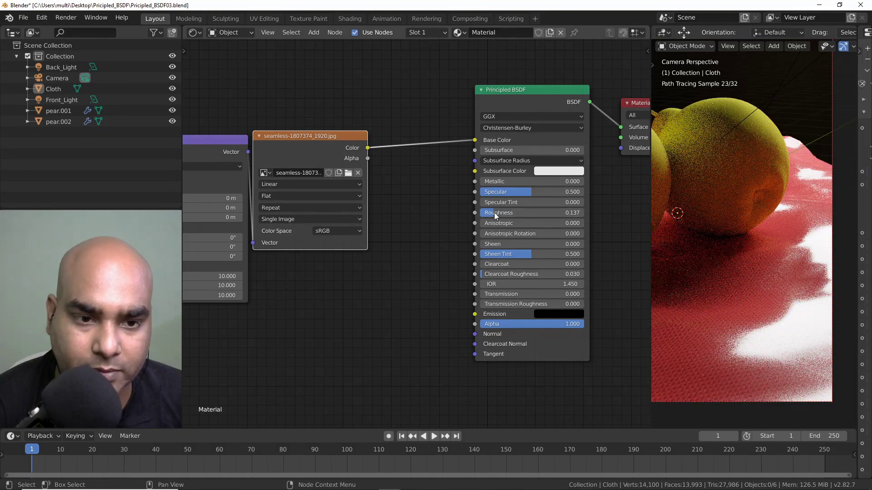
pyautogui.click(534, 213)
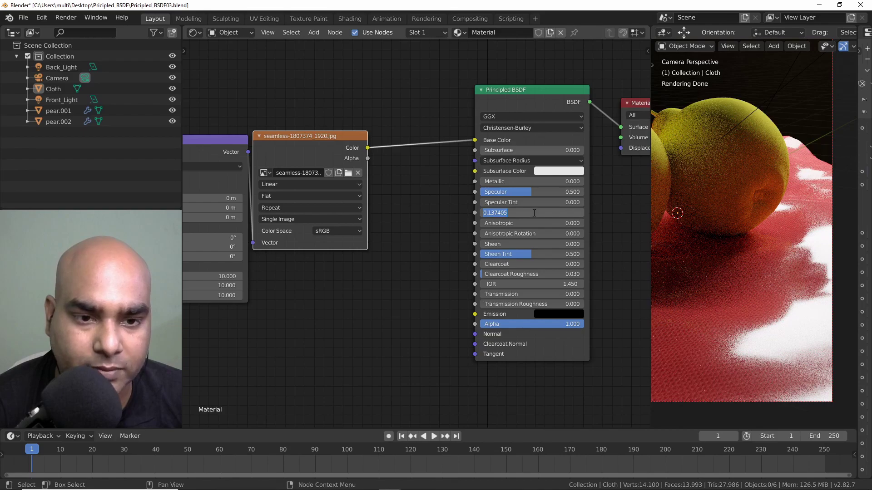
pyautogui.write('0.011')
pyautogui.press('Return')
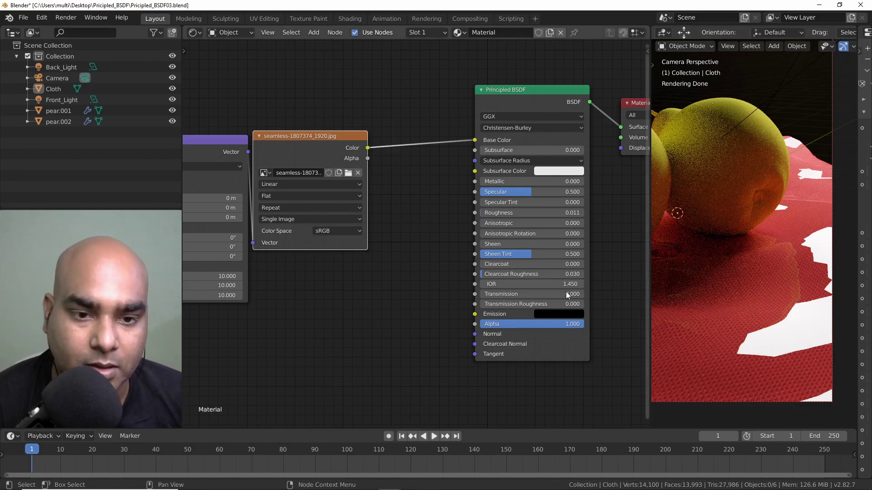
# Try the cloth shader's Roughness at 1.000 and settle on 0.523.
pyautogui.moveTo(484, 212); pyautogui.dragTo(586, 216)
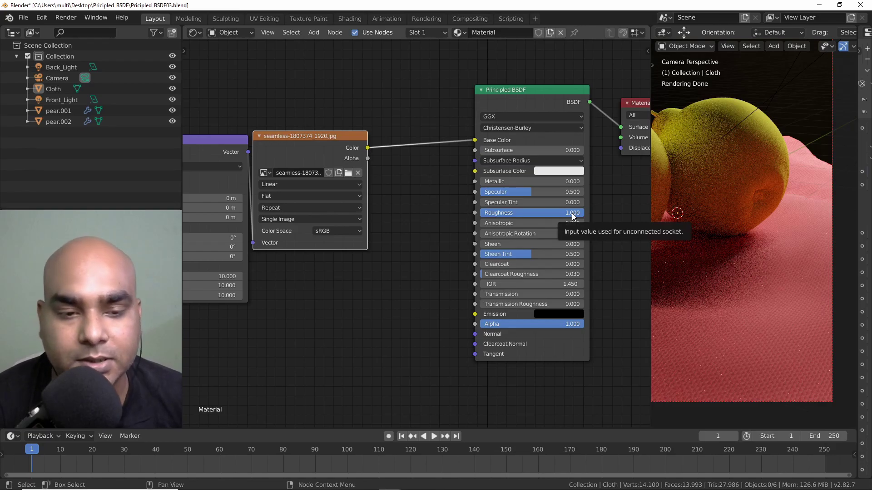
pyautogui.moveTo(574, 217); pyautogui.dragTo(534, 216)
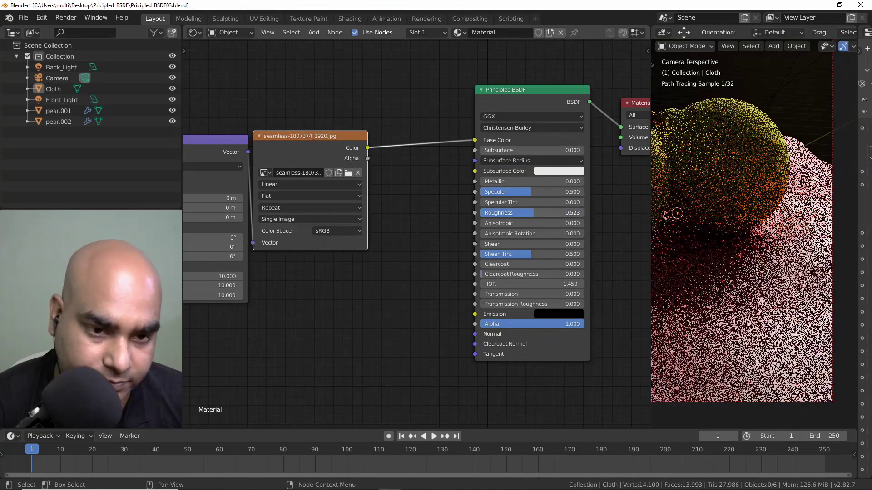
pyautogui.moveTo(431, 240); pyautogui.dragTo(463, 233, button='middle')
pyautogui.click(351, 299)
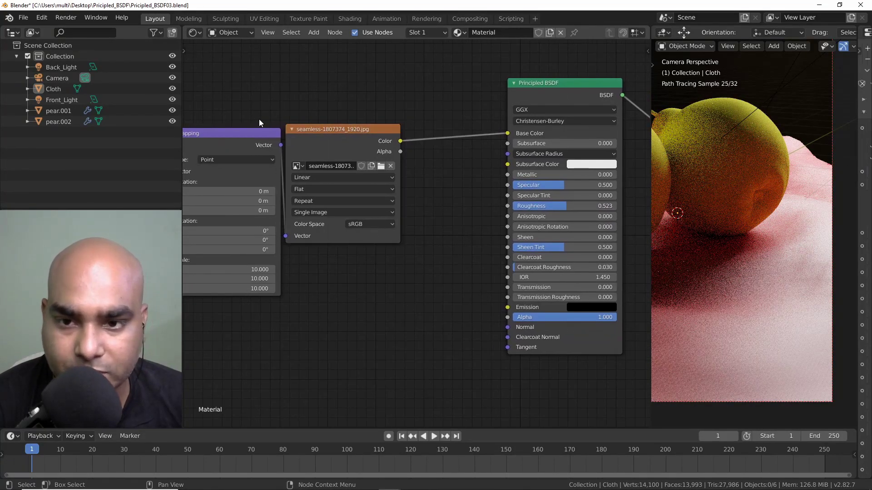
# Spread out the Texture Coordinate, Mapping and image texture nodes to make room before the Principled BSDF.
pyautogui.moveTo(233, 95); pyautogui.dragTo(299, 86, button='middle')
pyautogui.moveTo(420, 121); pyautogui.dragTo(428, 125)
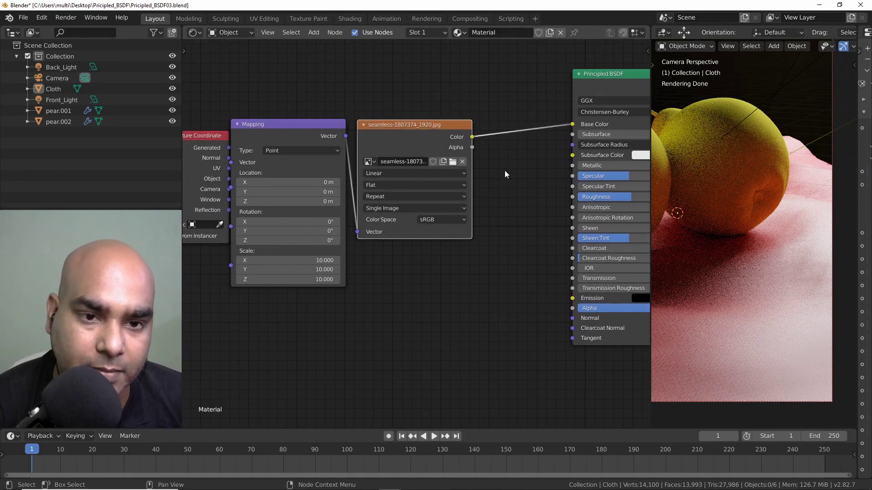
pyautogui.moveTo(504, 171); pyautogui.dragTo(430, 158, button='middle')
pyautogui.moveTo(327, 291); pyautogui.dragTo(596, 294, button='middle')
pyautogui.moveTo(382, 125); pyautogui.dragTo(235, 125)
pyautogui.moveTo(494, 119); pyautogui.dragTo(372, 120)
pyautogui.moveTo(589, 122); pyautogui.dragTo(484, 118)
pyautogui.moveTo(507, 93); pyautogui.dragTo(346, 108, button='middle')
pyautogui.moveTo(337, 131); pyautogui.dragTo(364, 127)
# Preview the image texture alone on the cloth with the Emission Viewer and reconnect the Principled BSDF to the output.
pyautogui.click(380, 216)
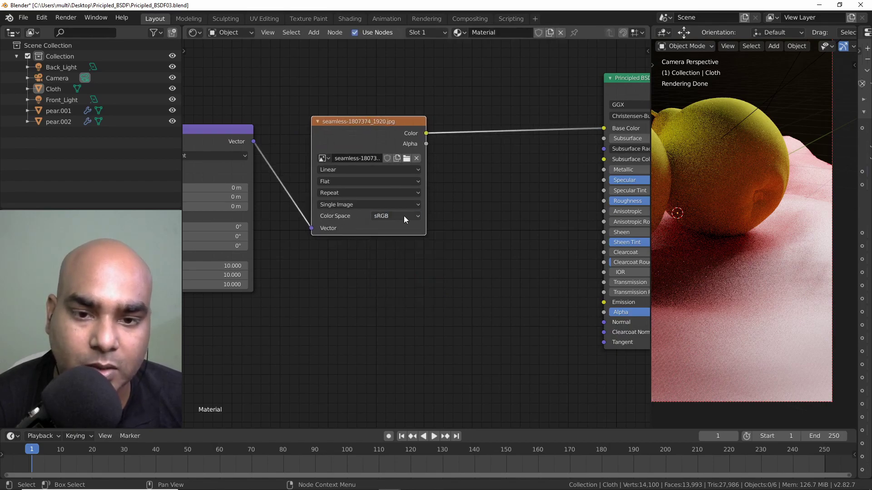
pyautogui.click(404, 216)
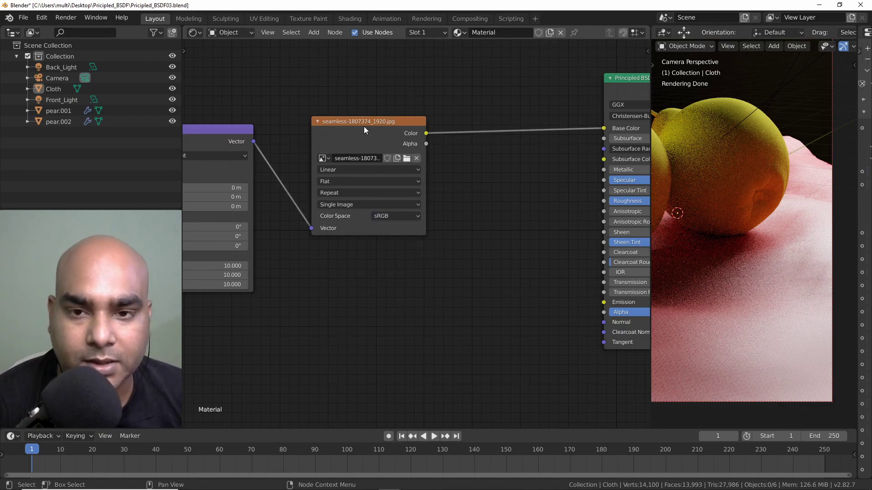
pyautogui.moveTo(359, 130); pyautogui.dragTo(370, 131)
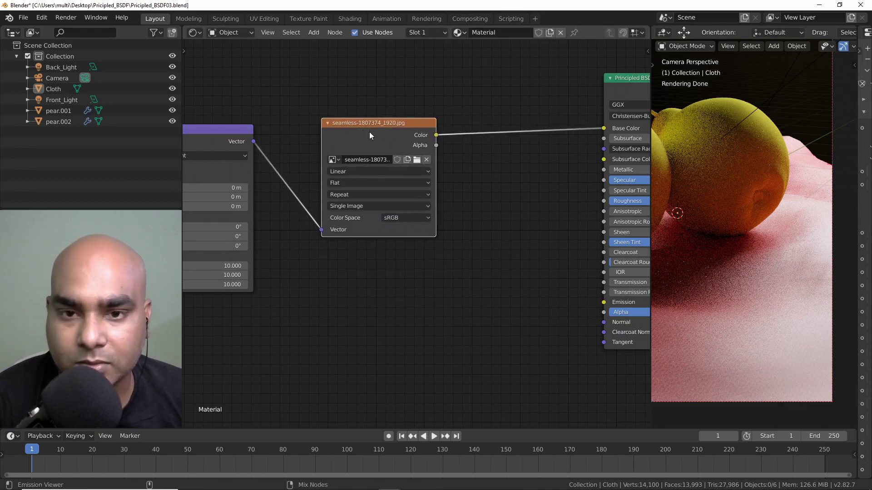
pyautogui.keyDown('ctrl'); pyautogui.keyDown('shift'); pyautogui.click(369, 131); pyautogui.keyUp('shift'); pyautogui.keyUp('ctrl')
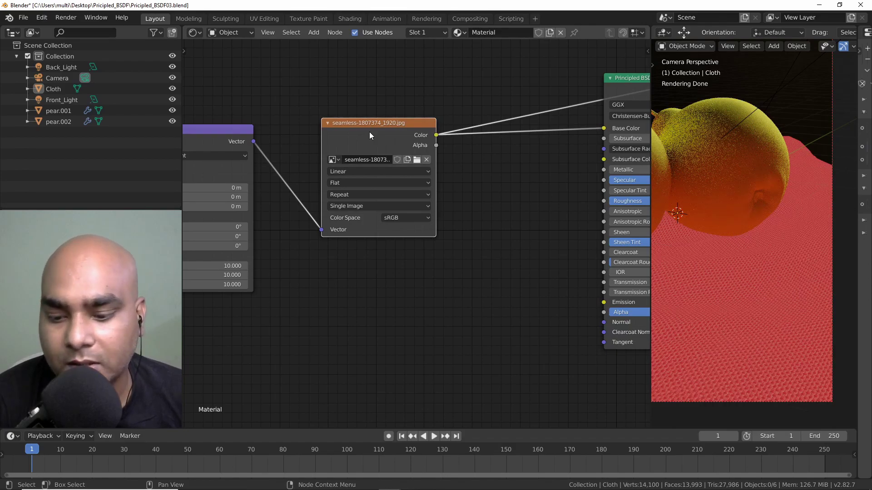
pyautogui.moveTo(493, 204); pyautogui.dragTo(401, 246, button='middle')
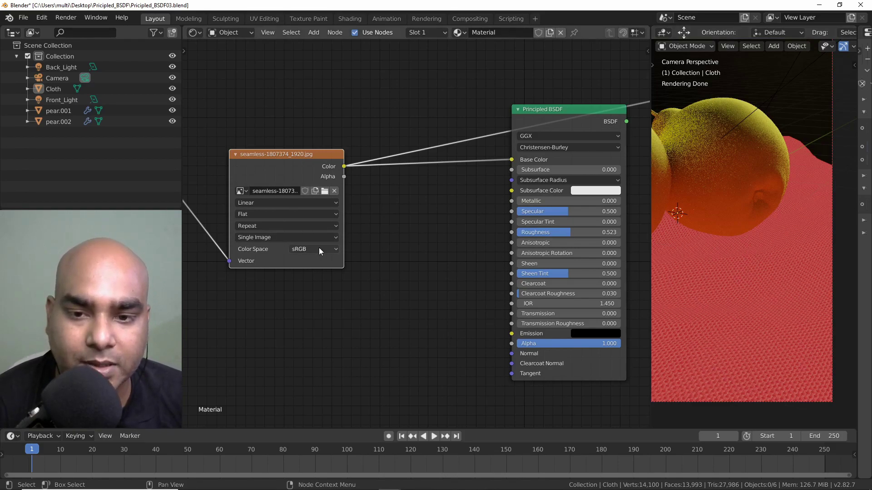
pyautogui.keyDown('ctrl'); pyautogui.keyDown('shift'); pyautogui.click(552, 113); pyautogui.keyUp('shift'); pyautogui.keyUp('ctrl')
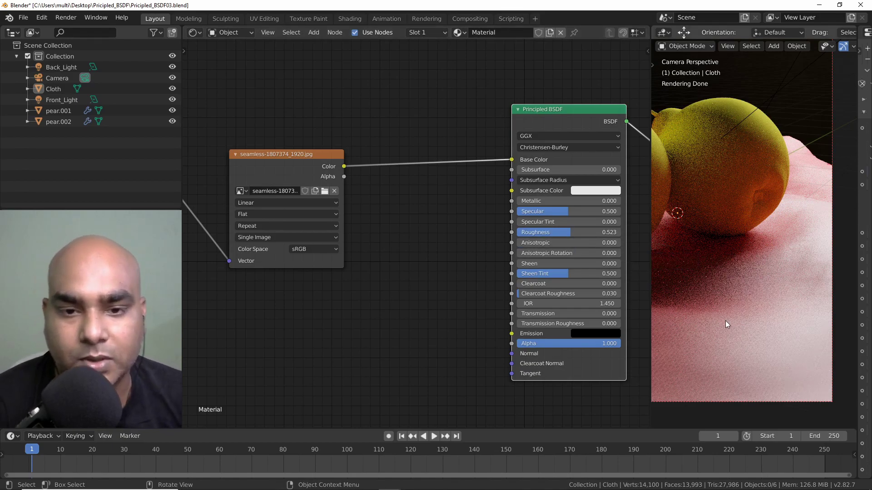
# Add a ColorRamp node between the image texture and the Principled BSDF, with the texture's Color feeding its Fac.
pyautogui.moveTo(349, 312); pyautogui.dragTo(374, 306, button='middle')
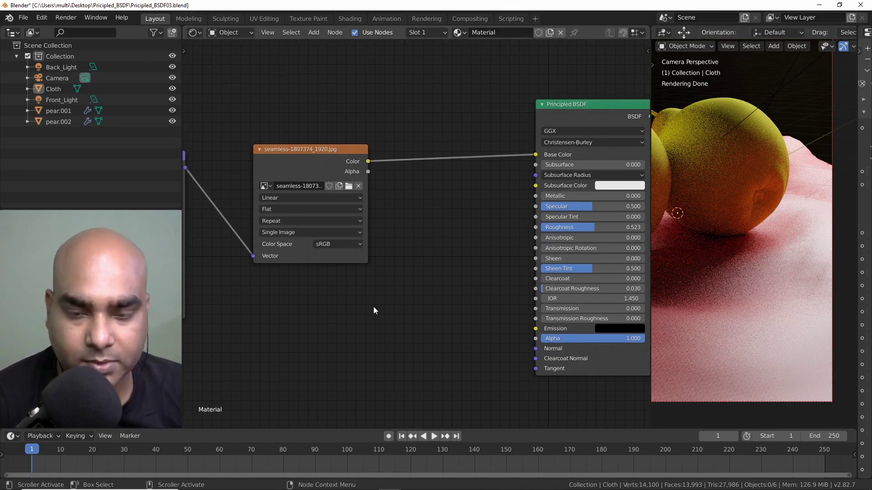
pyautogui.hotkey('shift', 'a')
pyautogui.click(400, 292)
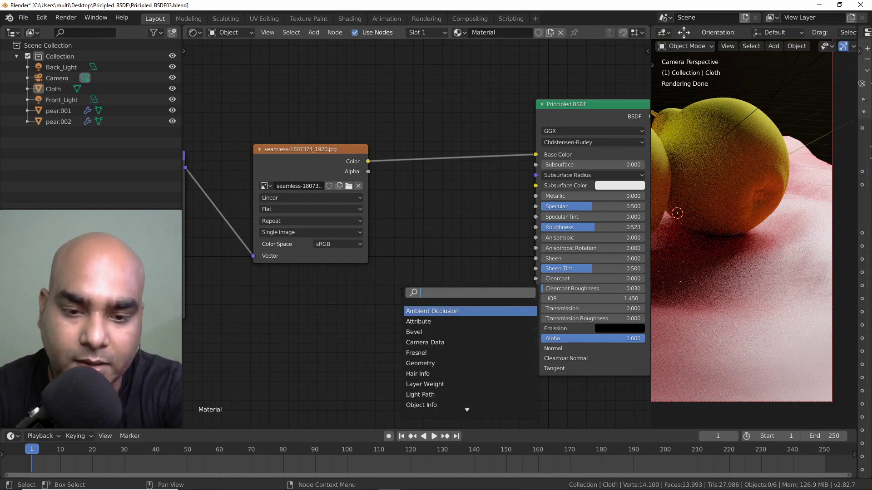
pyautogui.write('COLOR')
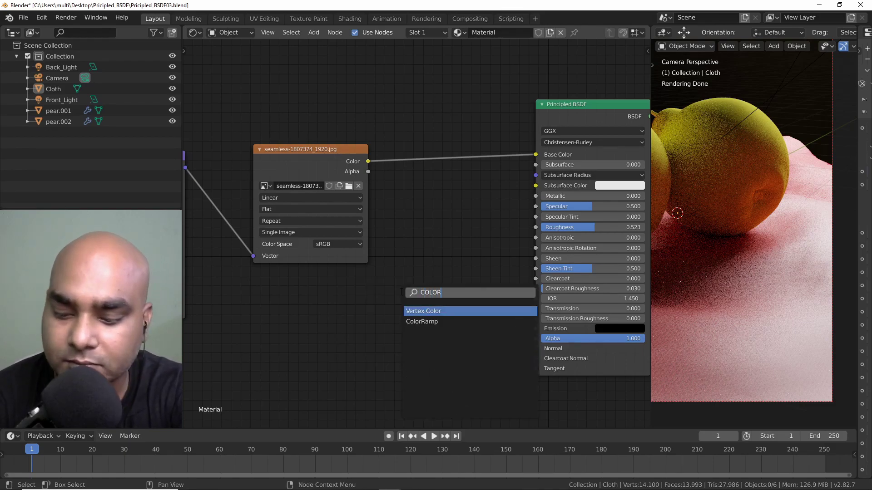
pyautogui.press('Down')
pyautogui.press('Return')
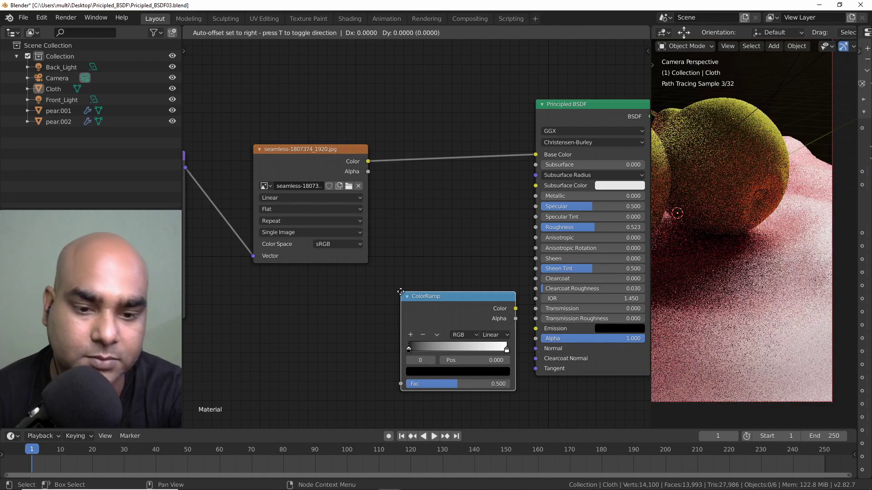
pyautogui.click(388, 282)
pyautogui.moveTo(331, 167); pyautogui.dragTo(389, 372)
pyautogui.moveTo(420, 294); pyautogui.dragTo(382, 208)
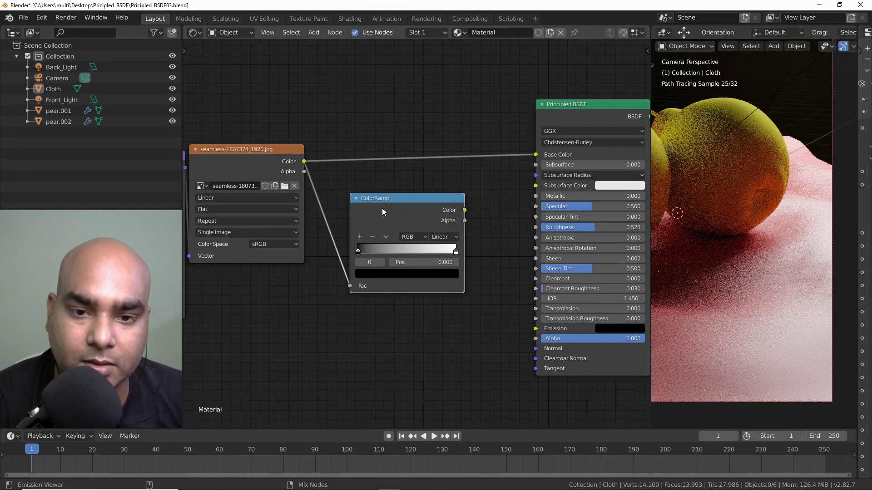
# Preview the ColorRamp on the cloth, tighten its black stop to 0.050 and white stop to 0.313, and feed it into Roughness.
pyautogui.keyDown('ctrl'); pyautogui.keyDown('shift'); pyautogui.click(382, 208); pyautogui.keyUp('shift'); pyautogui.keyUp('ctrl')
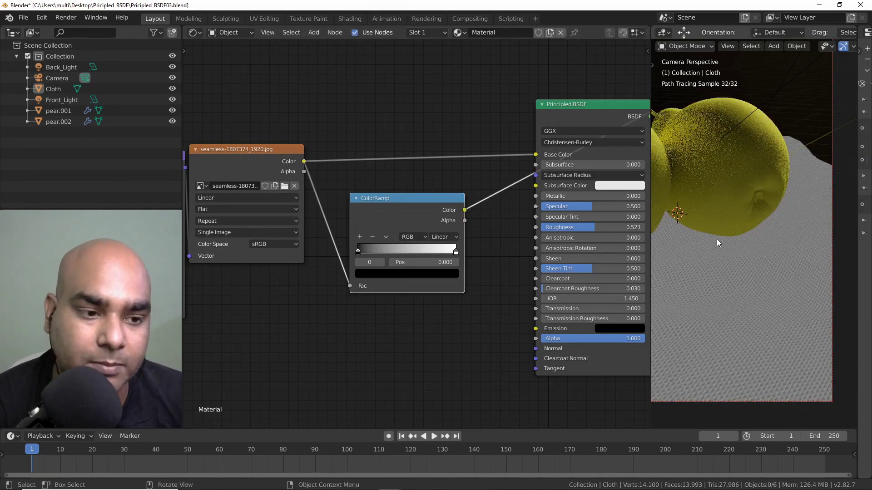
pyautogui.press('g')
pyautogui.click(358, 252)
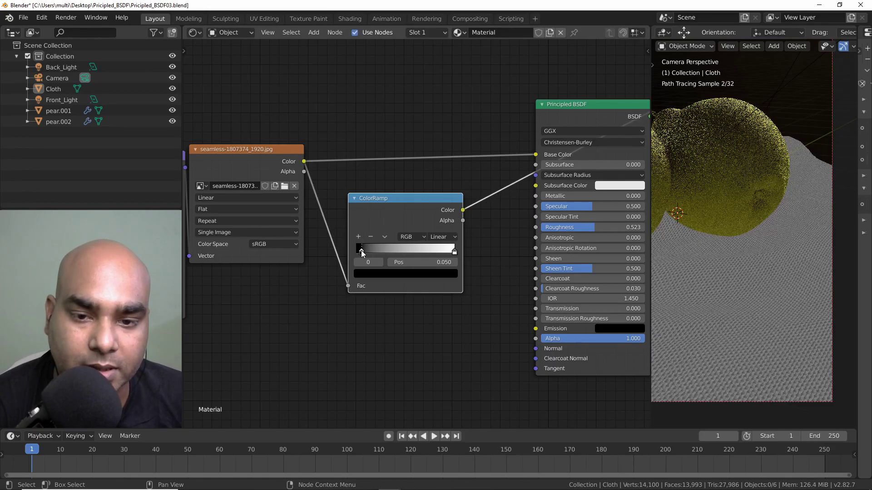
pyautogui.moveTo(454, 252); pyautogui.dragTo(382, 258)
pyautogui.moveTo(461, 209); pyautogui.dragTo(536, 227)
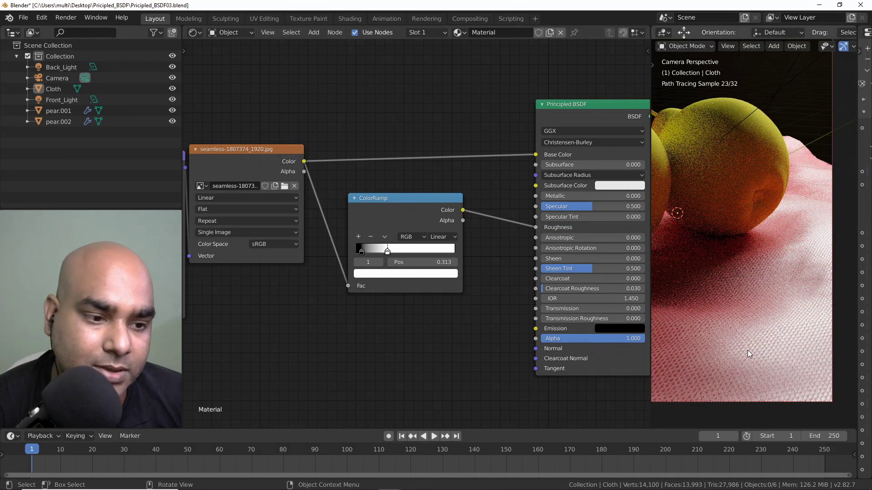
# Disconnect the ColorRamp from Roughness and render the scene into Slot 3 for comparison.
pyautogui.moveTo(535, 227); pyautogui.dragTo(513, 238)
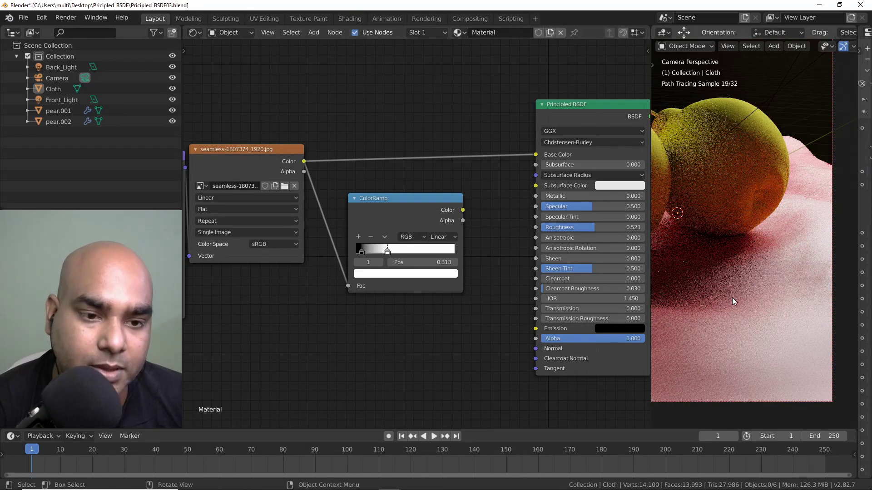
pyautogui.click(439, 18)
pyautogui.click(628, 134)
pyautogui.click(626, 145)
pyautogui.press('F12')
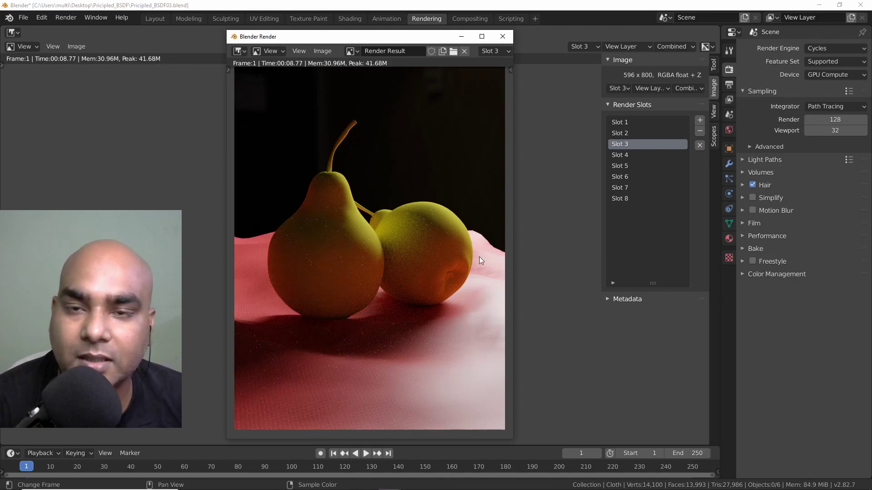
pyautogui.click(503, 41)
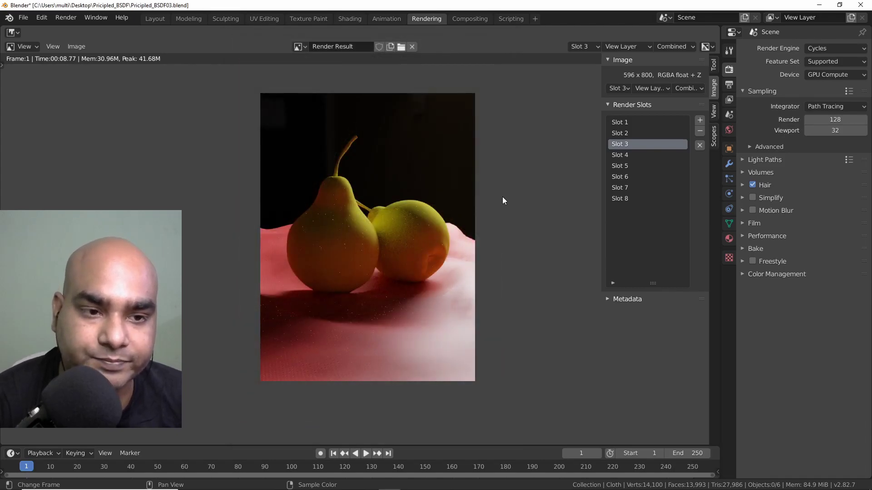
# Make render Slot 4 active, then preview the ColorRamp on the cloth and reconnect its Color to the Principled BSDF's Roughness.
pyautogui.click(623, 155)
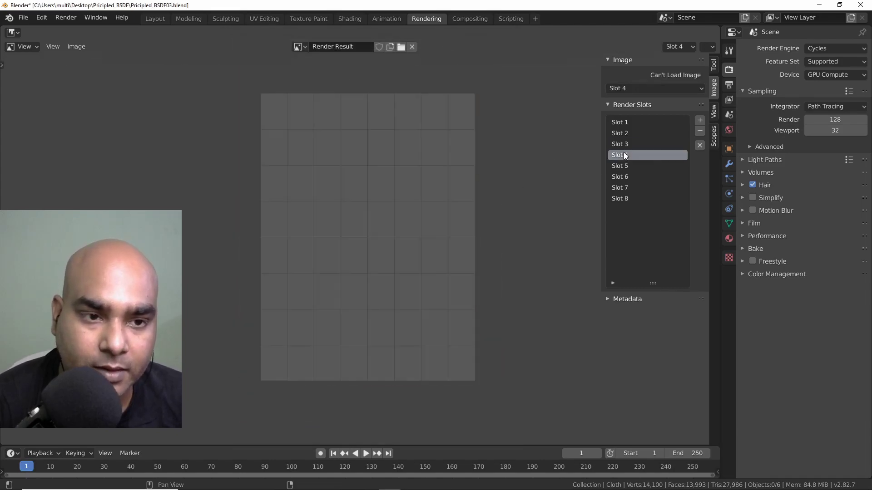
pyautogui.click(154, 21)
pyautogui.moveTo(409, 200); pyautogui.dragTo(406, 199)
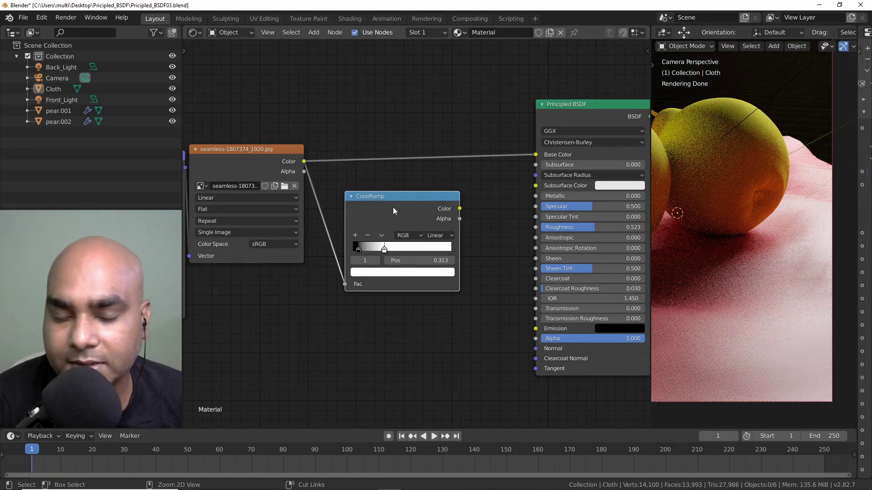
pyautogui.keyDown('ctrl'); pyautogui.keyDown('shift'); pyautogui.click(393, 208); pyautogui.keyUp('shift'); pyautogui.keyUp('ctrl')
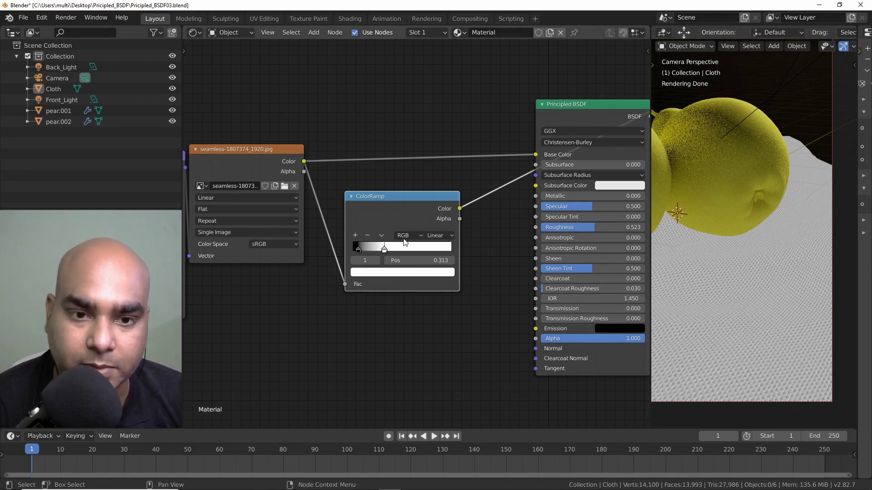
pyautogui.keyDown('ctrl'); pyautogui.keyDown('shift'); pyautogui.click(574, 117); pyautogui.keyUp('shift'); pyautogui.keyUp('ctrl')
pyautogui.moveTo(459, 209); pyautogui.dragTo(537, 227)
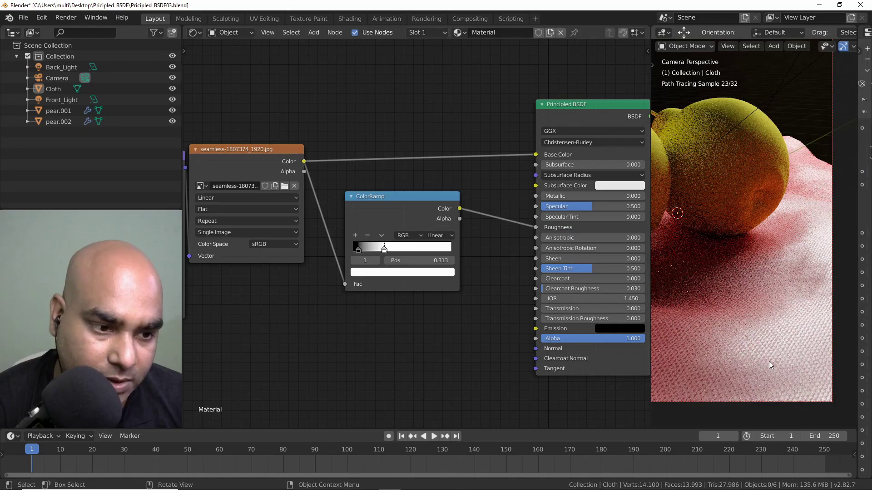
# Invert the ColorRamp by making the 0.050 stop white and the 0.313 stop black, and save the file.
pyautogui.click(358, 251)
pyautogui.click(367, 273)
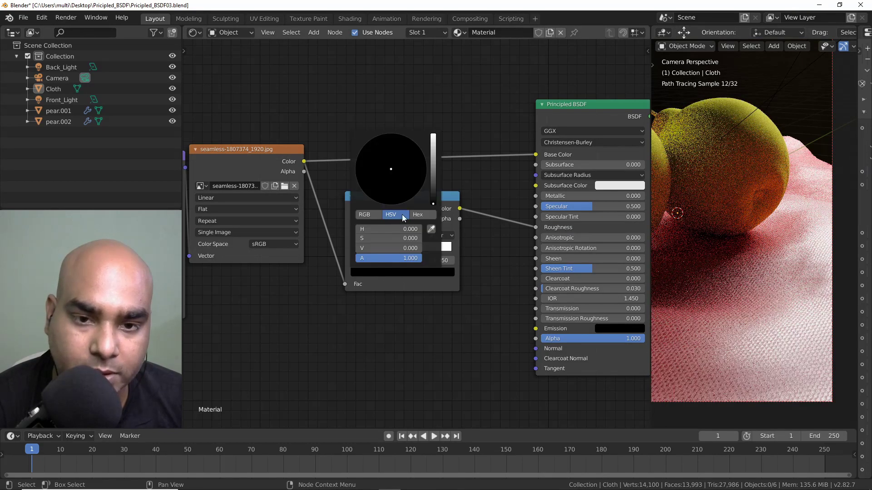
pyautogui.moveTo(433, 170); pyautogui.dragTo(434, 133)
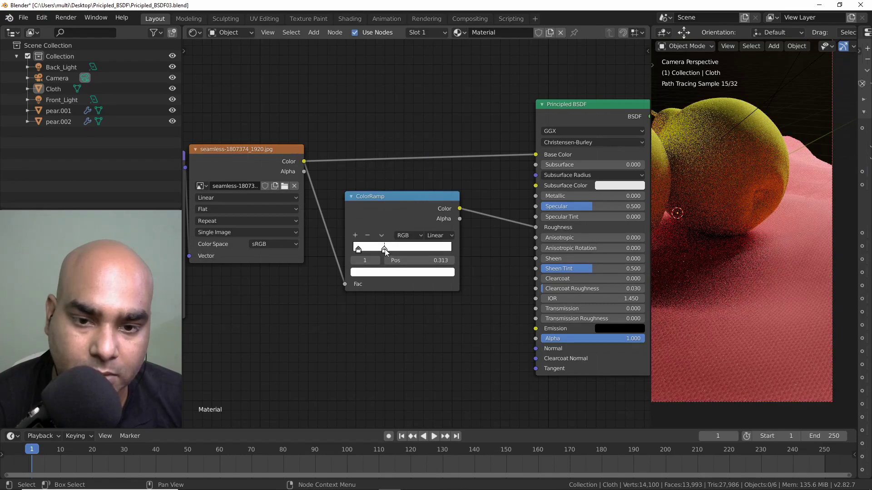
pyautogui.click(393, 272)
pyautogui.moveTo(434, 181); pyautogui.dragTo(433, 208)
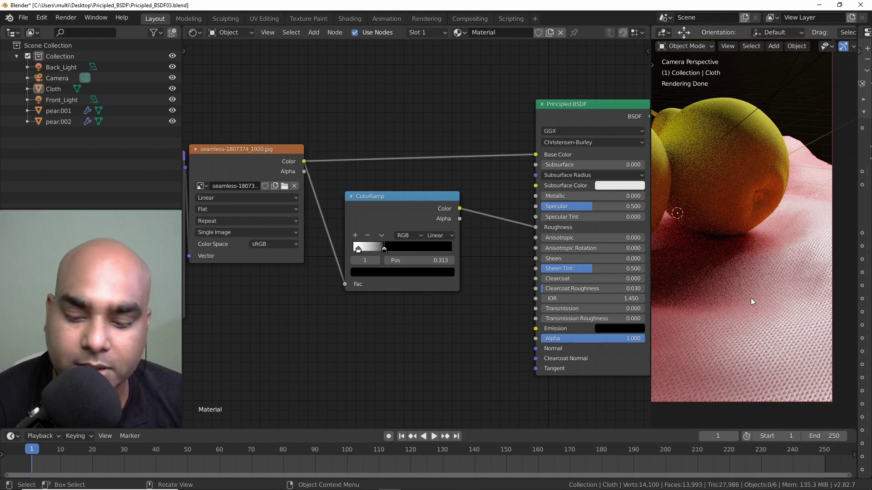
pyautogui.hotkey('ctrl', 's')
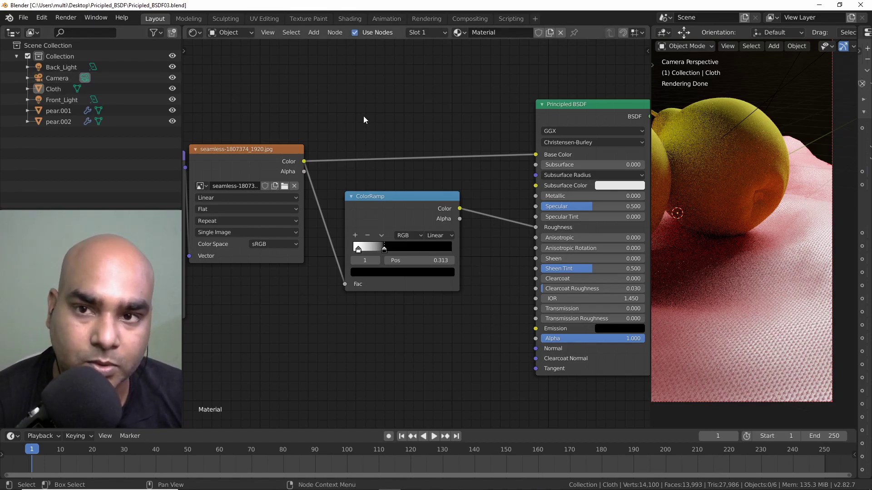
# Render the scene into Slot 4 and compare it with the render in Slot 3.
pyautogui.click(426, 20)
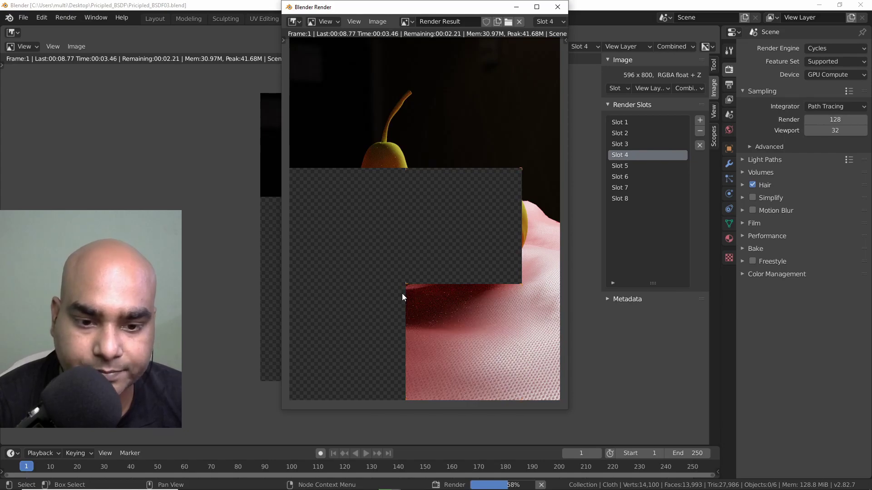
pyautogui.click(628, 145)
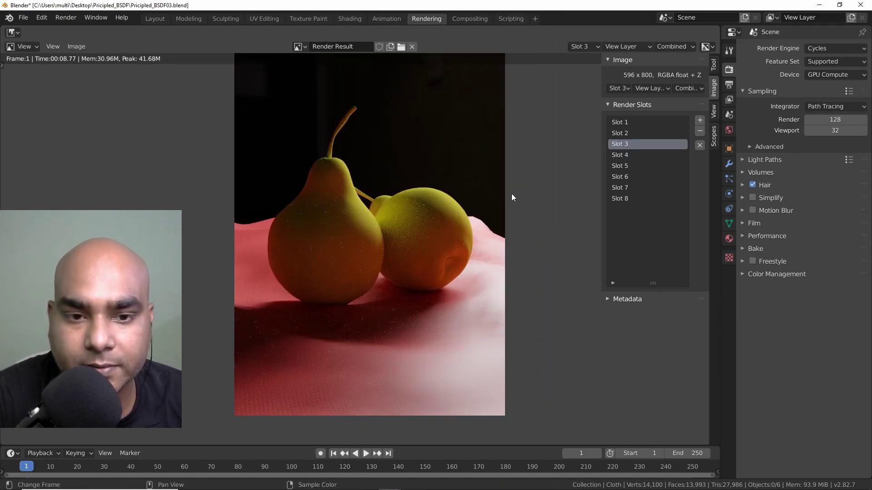
pyautogui.click(620, 157)
pyautogui.click(624, 144)
pyautogui.click(625, 152)
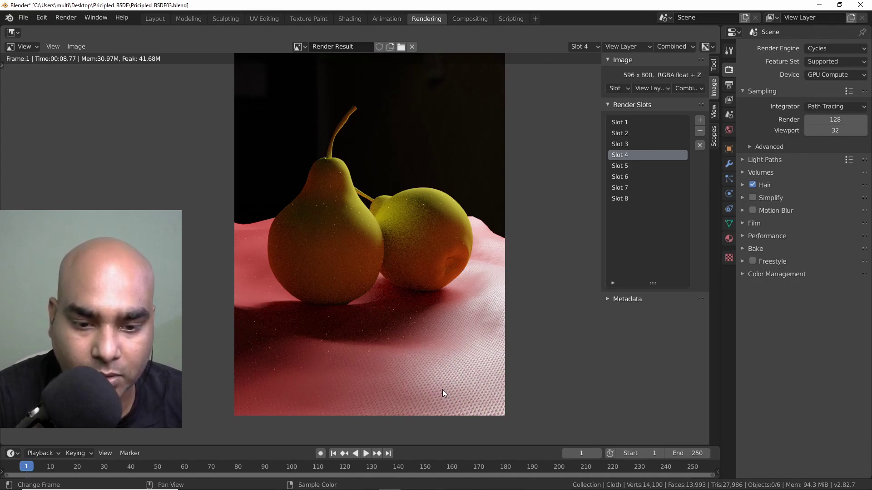
pyautogui.click(641, 144)
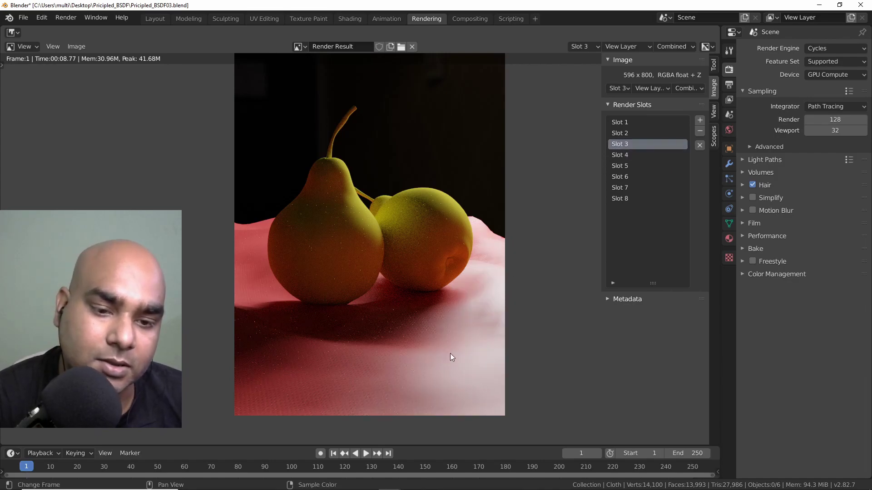
pyautogui.click(627, 155)
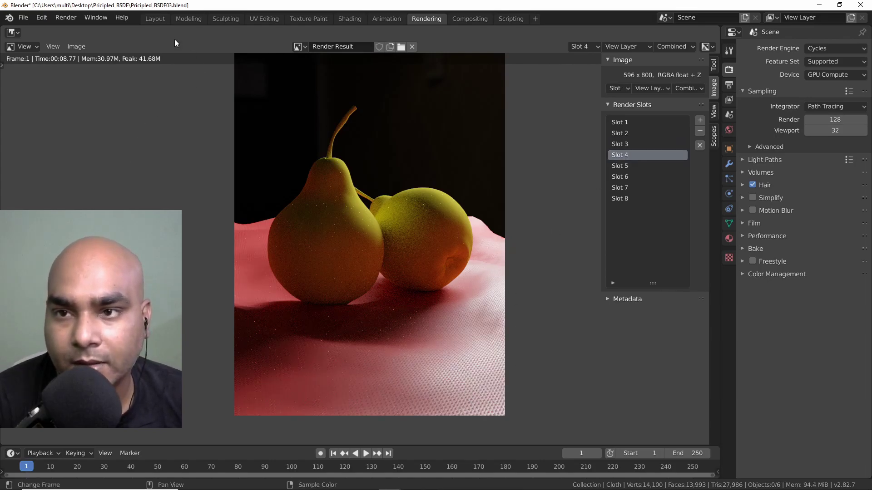
# Make render Slot 5 active and move the ColorRamp up in the cloth's node tree to free space below.
pyautogui.click(627, 167)
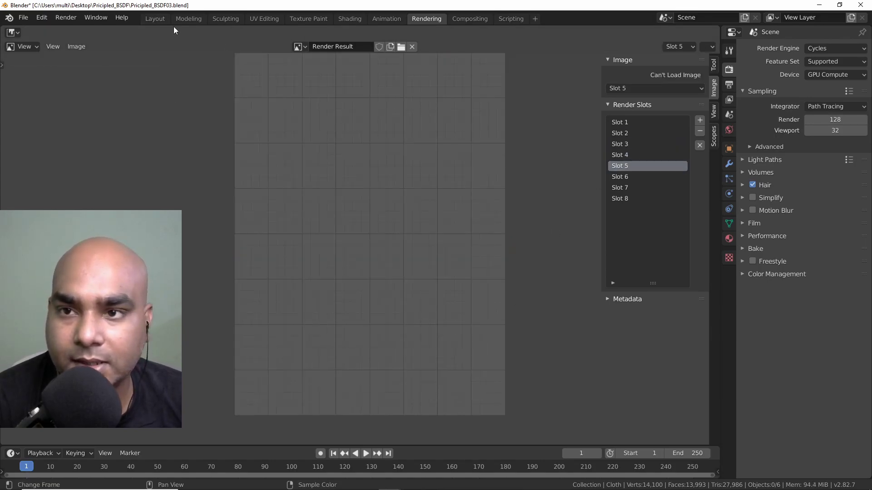
pyautogui.click(154, 18)
pyautogui.moveTo(475, 249); pyautogui.dragTo(463, 197, button='middle')
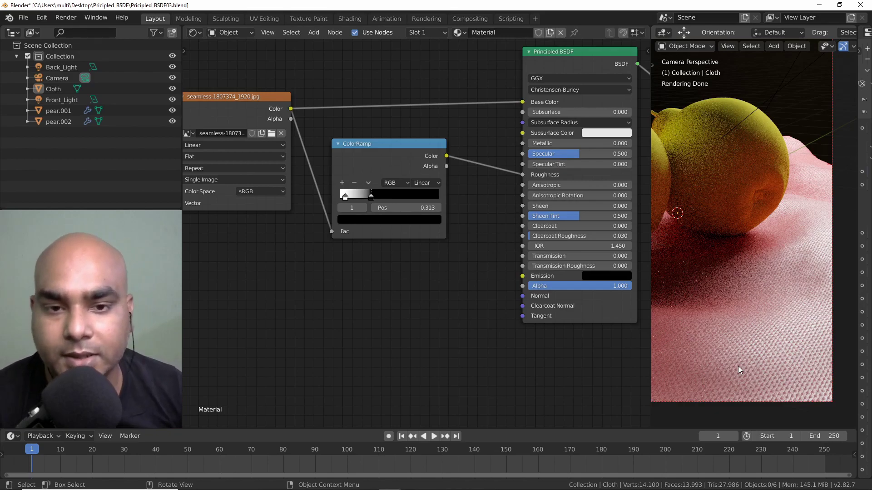
pyautogui.moveTo(372, 147); pyautogui.dragTo(373, 131)
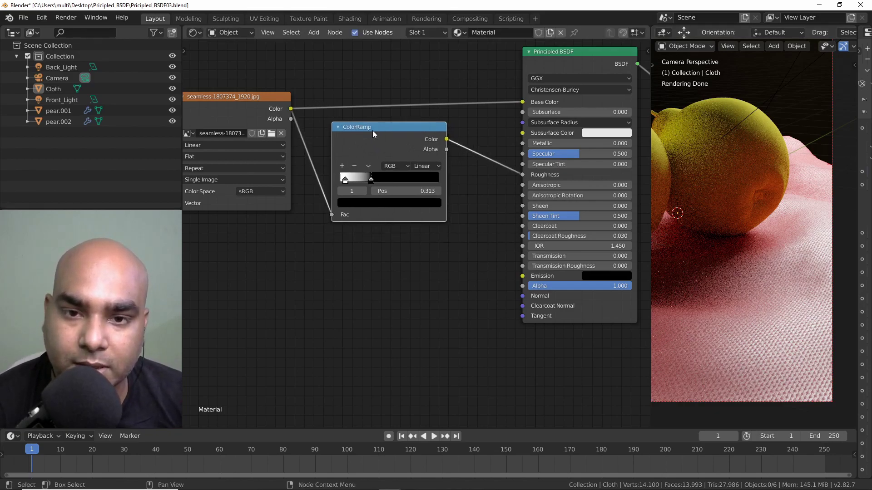
pyautogui.click(229, 108)
pyautogui.click(313, 287)
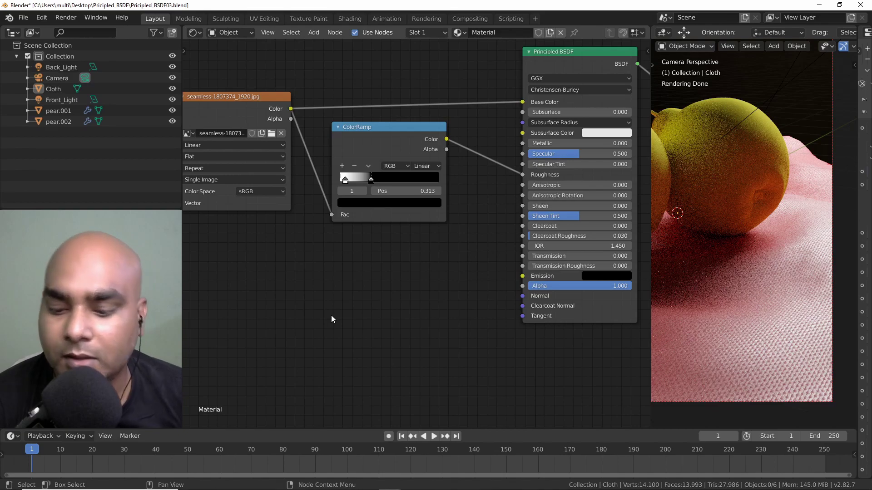
# Add a second ColorRamp below the first and connect the image texture's Color to its Fac.
pyautogui.hotkey('shift', 'a')
pyautogui.click(331, 316)
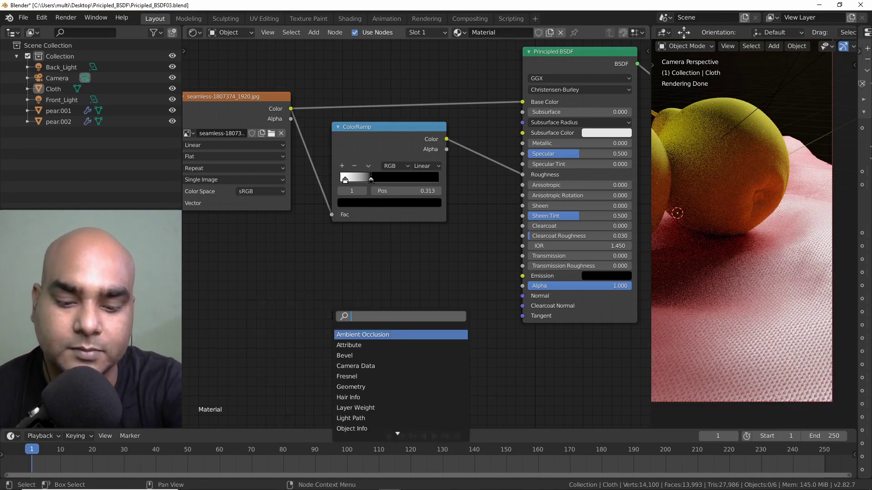
pyautogui.write('color')
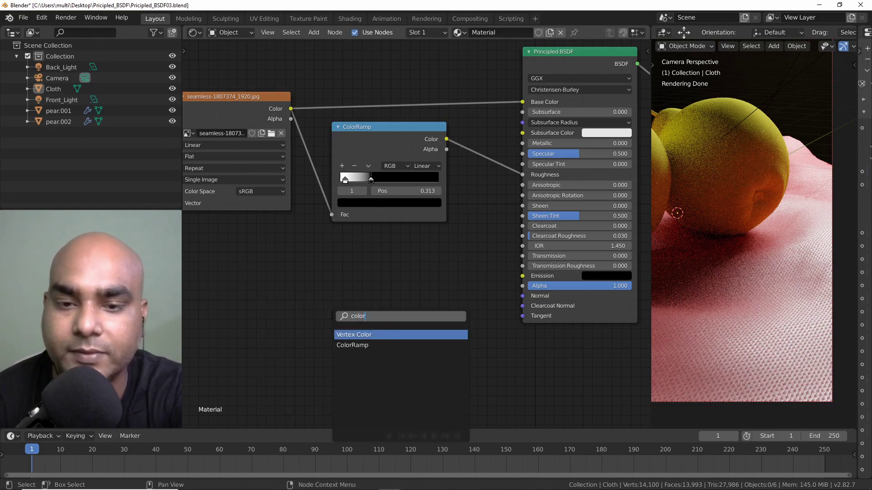
pyautogui.press('Down')
pyautogui.press('Return')
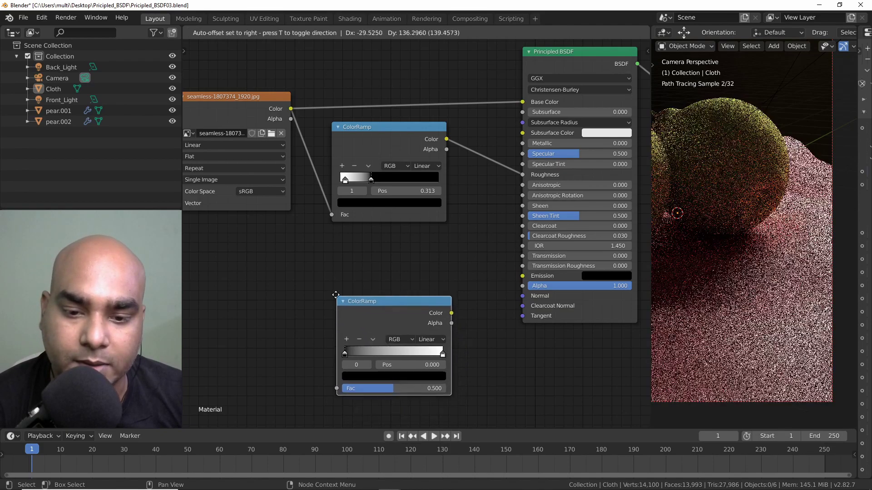
pyautogui.click(331, 274)
pyautogui.moveTo(290, 108); pyautogui.dragTo(330, 366)
# Preview the second ColorRamp on the cloth and raise its contrast, moving the white stop inward and the black stop to 0.176.
pyautogui.keyDown('ctrl'); pyautogui.keyDown('shift'); pyautogui.click(383, 294); pyautogui.keyUp('shift'); pyautogui.keyUp('ctrl')
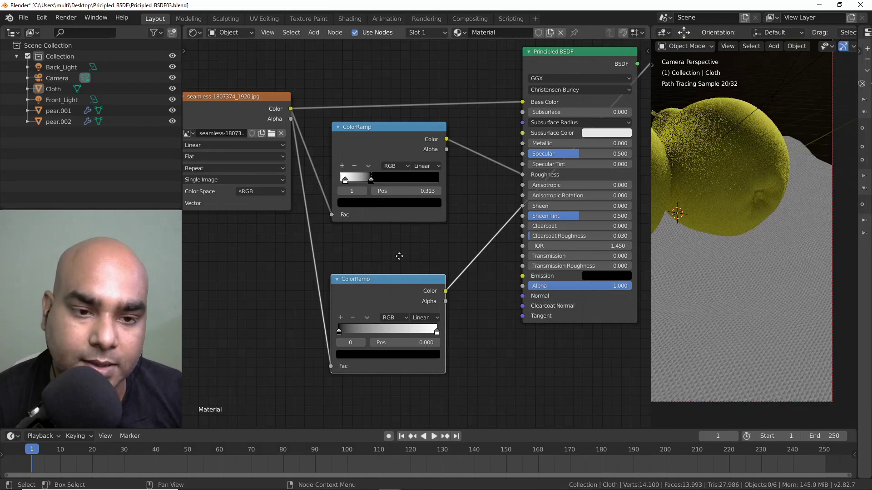
pyautogui.moveTo(400, 257); pyautogui.dragTo(322, 251, button='middle')
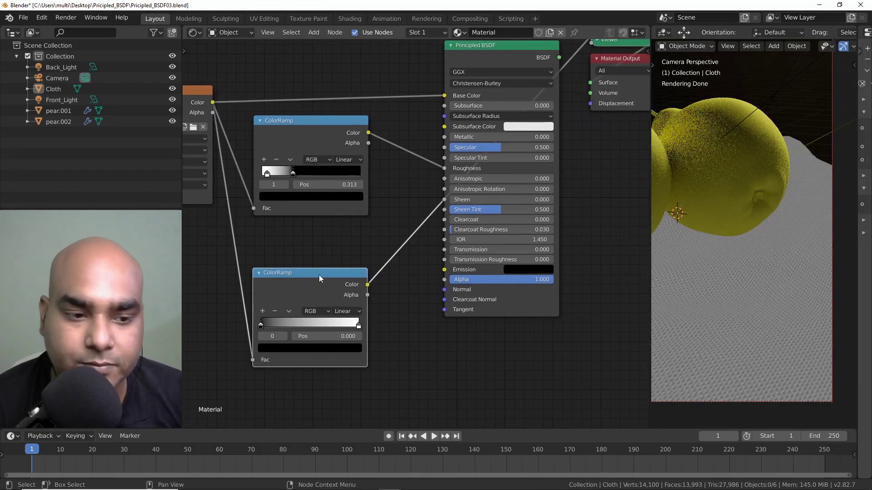
pyautogui.press('g')
pyautogui.click(357, 320)
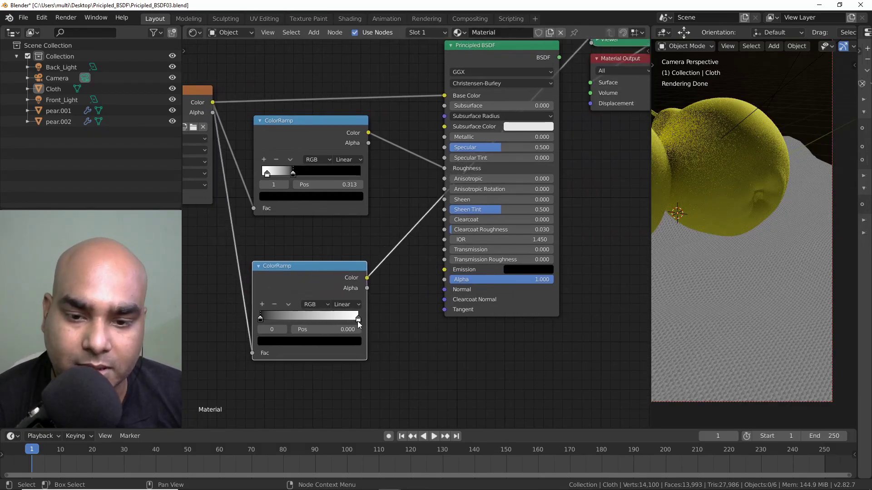
pyautogui.moveTo(357, 318); pyautogui.dragTo(279, 323)
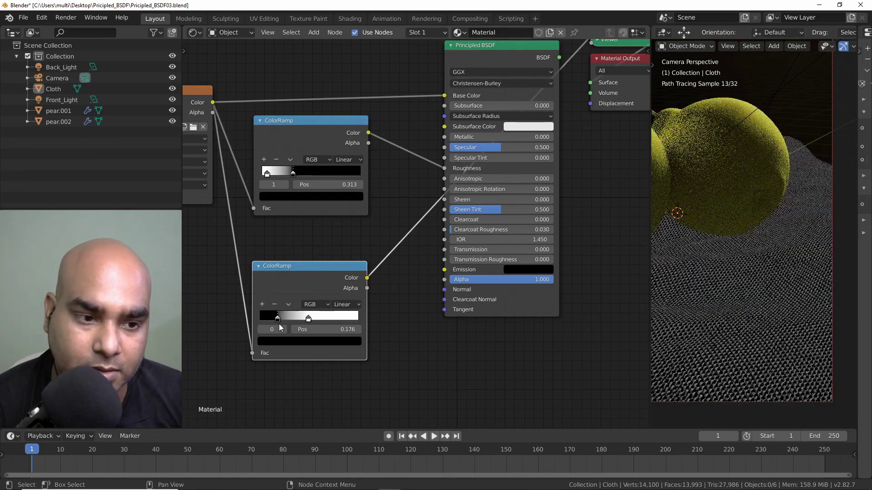
# Move the second ColorRamp's white stop to 0.256 and shift the node aside to free space next to the Principled BSDF.
pyautogui.moveTo(298, 321); pyautogui.dragTo(284, 320)
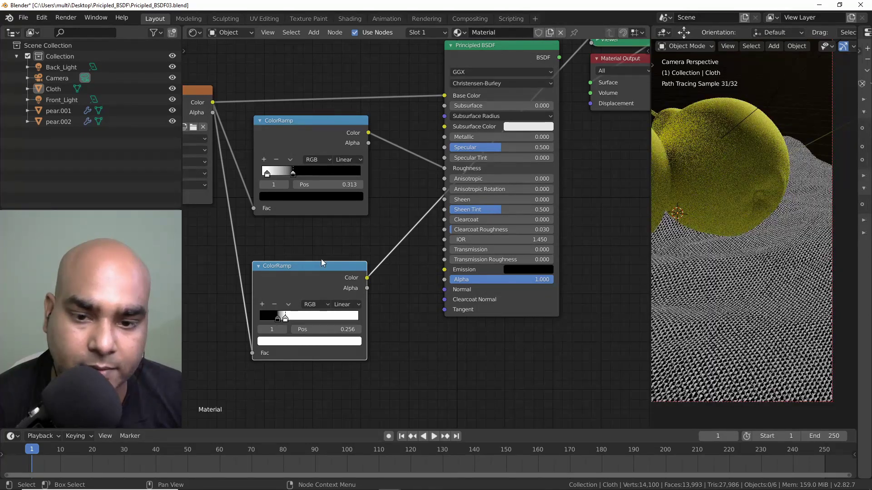
pyautogui.moveTo(254, 273); pyautogui.dragTo(332, 258, button='middle')
pyautogui.moveTo(386, 275); pyautogui.dragTo(333, 272)
pyautogui.moveTo(390, 260); pyautogui.dragTo(495, 341)
pyautogui.moveTo(559, 312); pyautogui.dragTo(387, 324, button='middle')
pyautogui.moveTo(350, 287); pyautogui.dragTo(298, 314)
pyautogui.moveTo(298, 314); pyautogui.dragTo(445, 310, button='middle')
# Add a Bump node beside the second ColorRamp and connect the ramp's Color to its Height.
pyautogui.hotkey('shift', 'a')
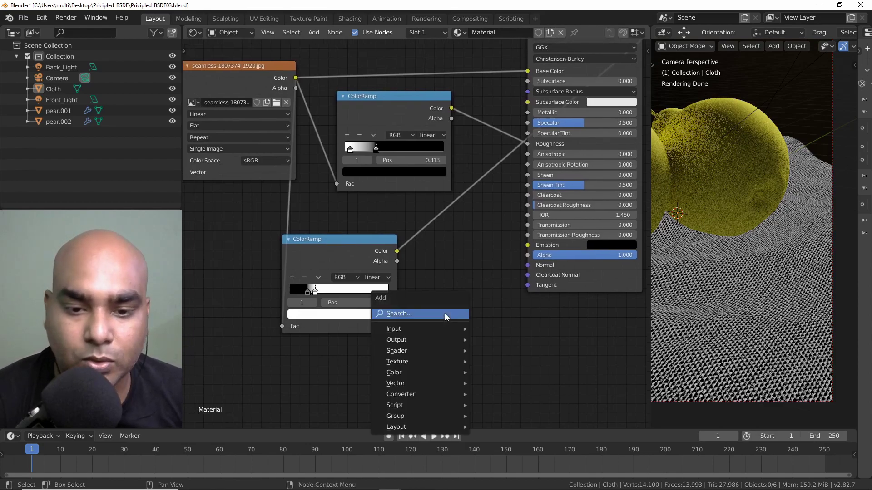
pyautogui.click(445, 313)
pyautogui.write('bum')
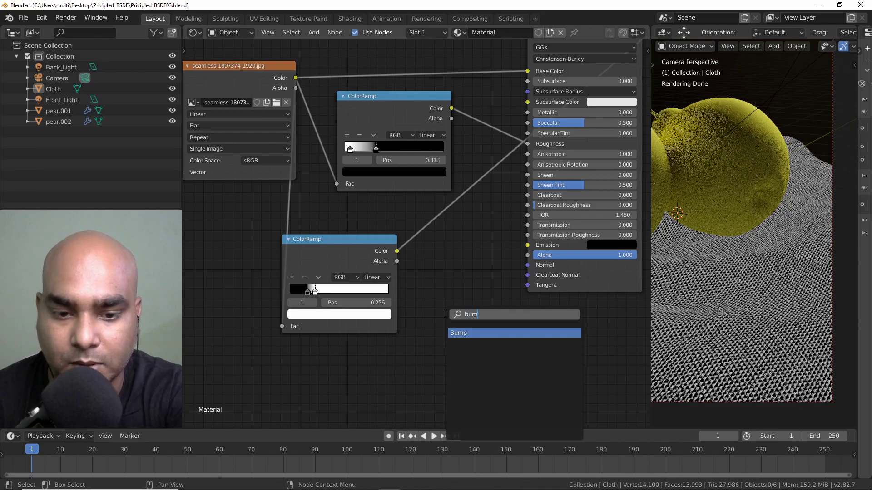
pyautogui.press('Return')
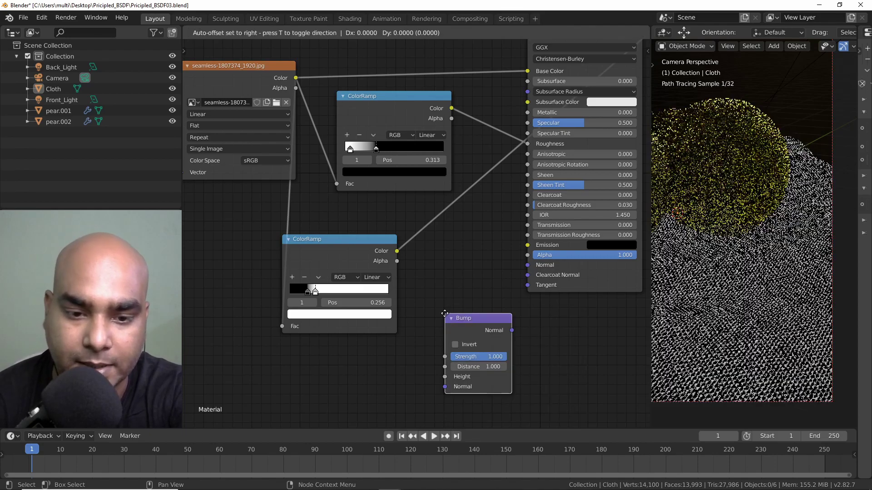
pyautogui.click(430, 265)
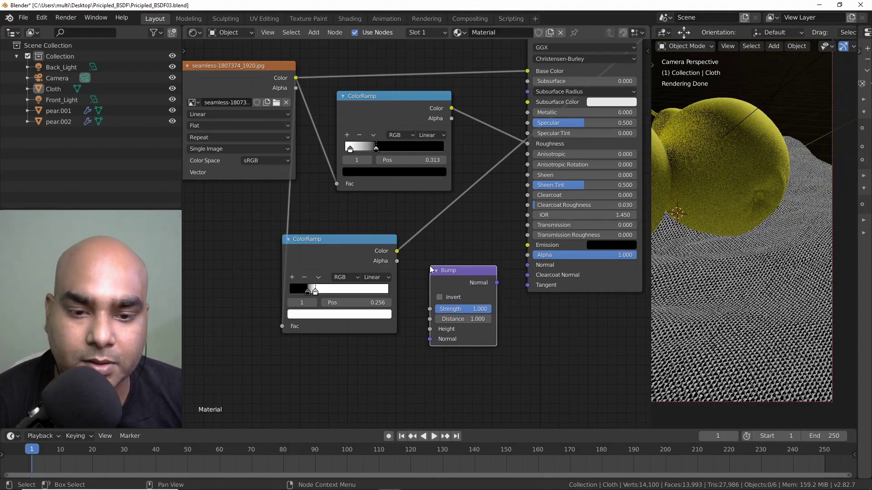
pyautogui.moveTo(402, 320); pyautogui.dragTo(411, 327, button='middle')
pyautogui.moveTo(374, 253); pyautogui.dragTo(440, 337)
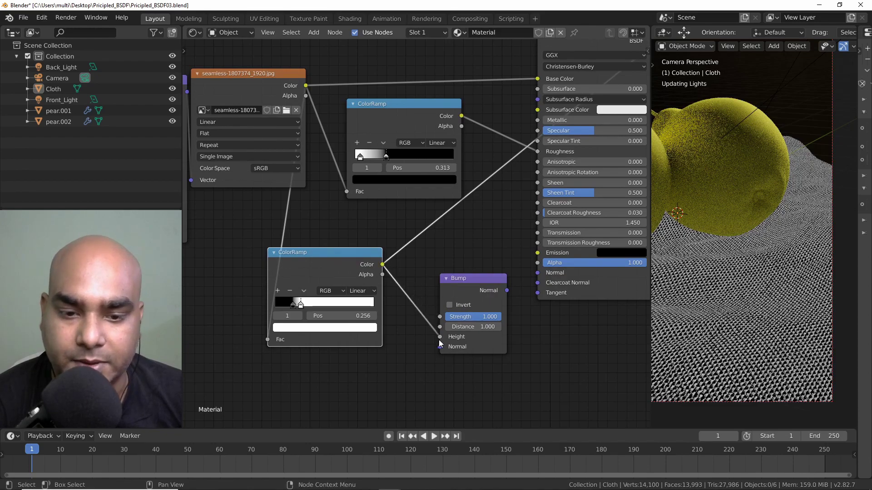
# Preview the Bump node on the cloth, connect its Normal to the Principled BSDF's Normal input and preview the full shader.
pyautogui.keyDown('ctrl'); pyautogui.keyDown('shift'); pyautogui.click(479, 288); pyautogui.keyUp('shift'); pyautogui.keyUp('ctrl')
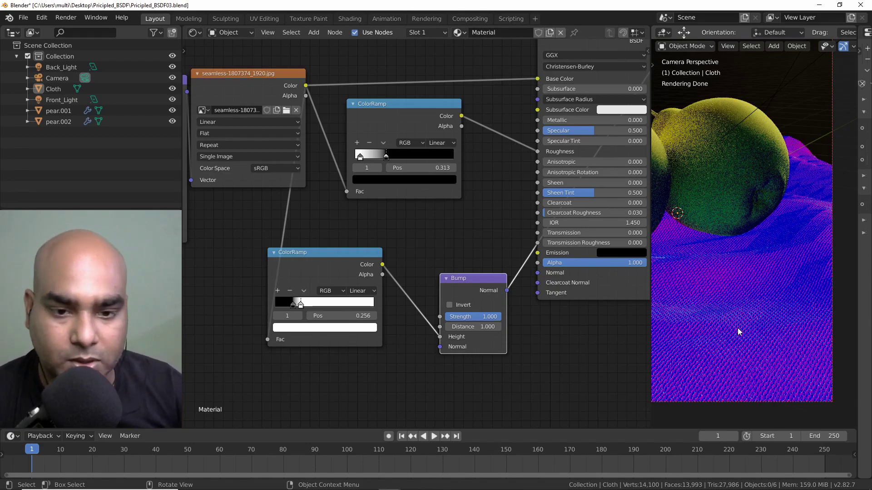
pyautogui.moveTo(342, 266); pyautogui.dragTo(309, 257)
pyautogui.moveTo(461, 278)
pyautogui.mouseDown()
pyautogui.moveTo(410, 247)
pyautogui.moveTo(511, 282)
pyautogui.moveTo(542, 278)
pyautogui.mouseUp()
pyautogui.keyDown('ctrl'); pyautogui.keyDown('shift'); pyautogui.click(612, 286); pyautogui.keyUp('shift'); pyautogui.keyUp('ctrl')
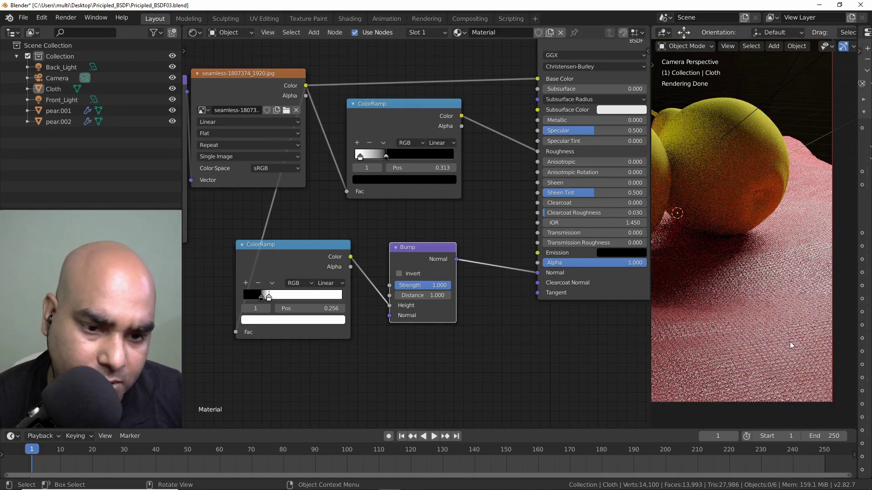
# Invert the second ColorRamp by making the stop at 0.176 white and the stop at 0.256 black.
pyautogui.click(261, 299)
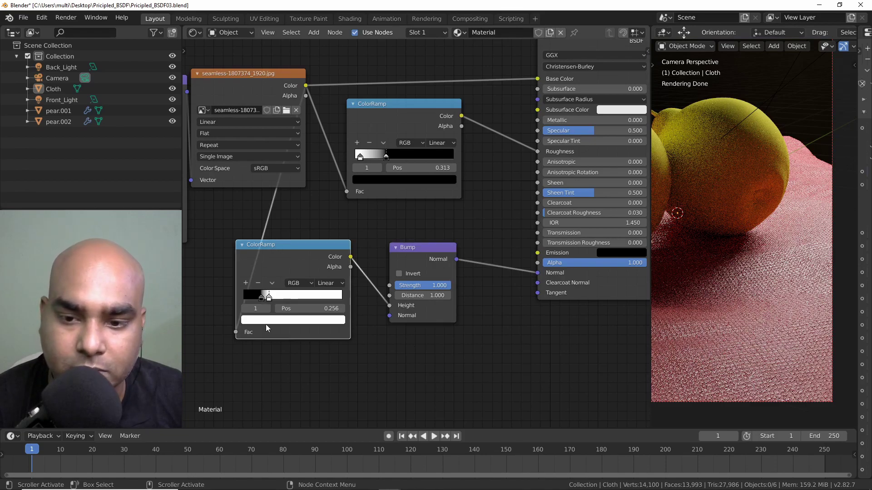
pyautogui.click(261, 298)
pyautogui.click(266, 319)
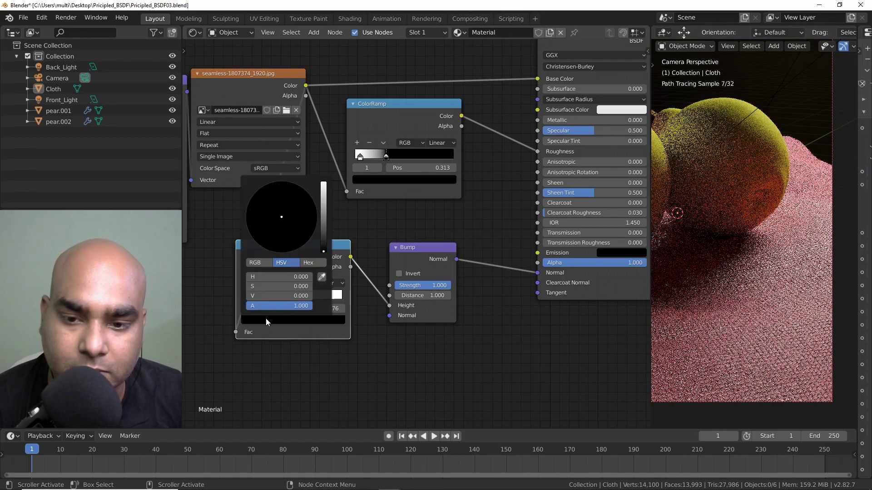
pyautogui.moveTo(323, 248); pyautogui.dragTo(323, 183)
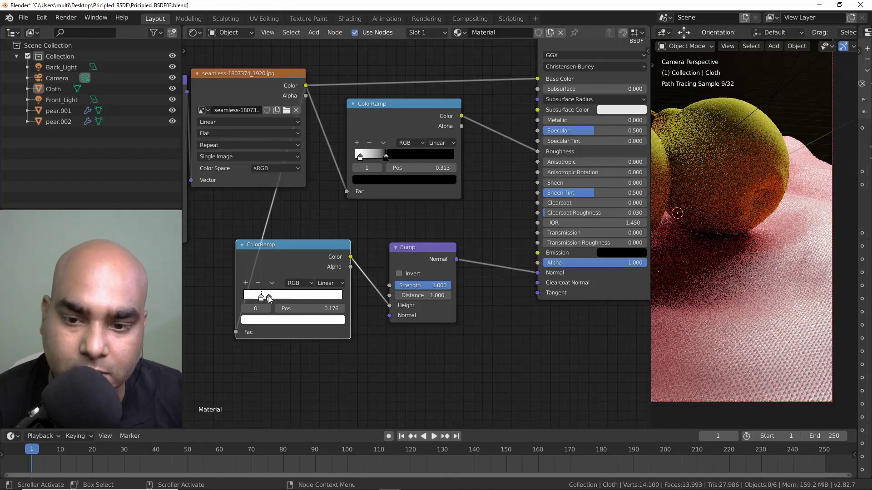
pyautogui.click(286, 319)
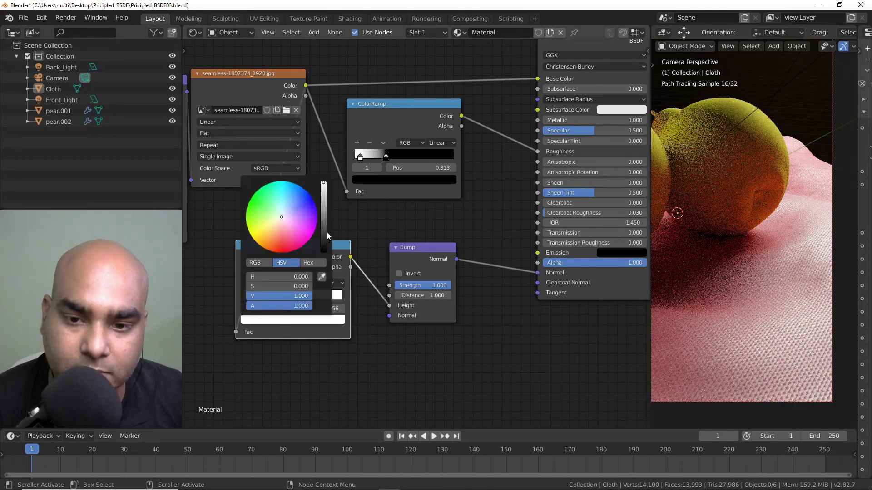
pyautogui.moveTo(325, 232); pyautogui.dragTo(323, 252)
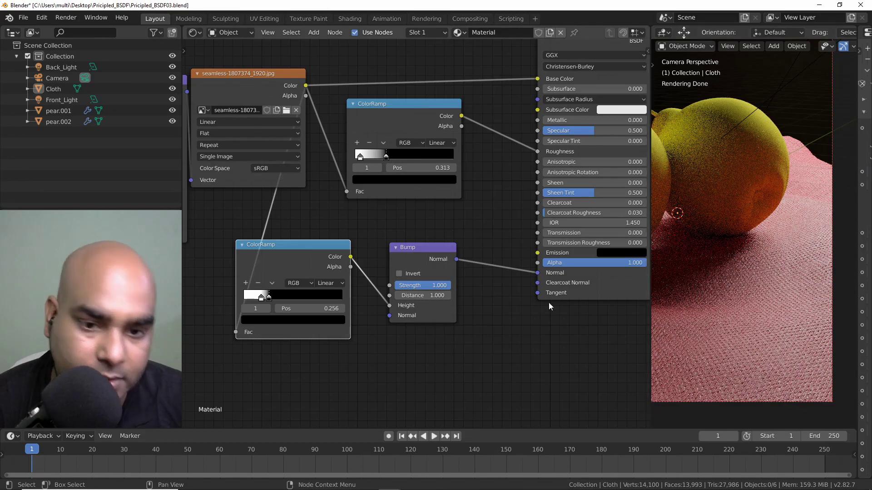
# Set the Bump node's Strength to 0.077.
pyautogui.moveTo(435, 290); pyautogui.dragTo(400, 288)
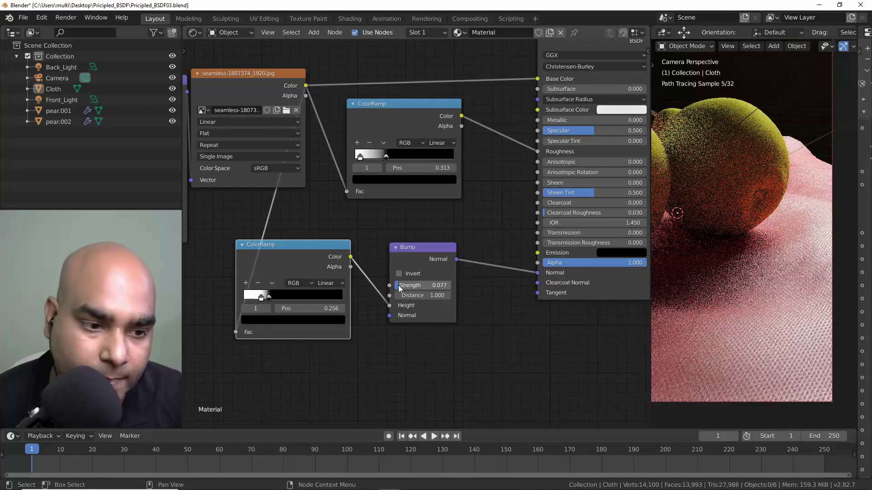
pyautogui.click(400, 285)
pyautogui.press('Return')
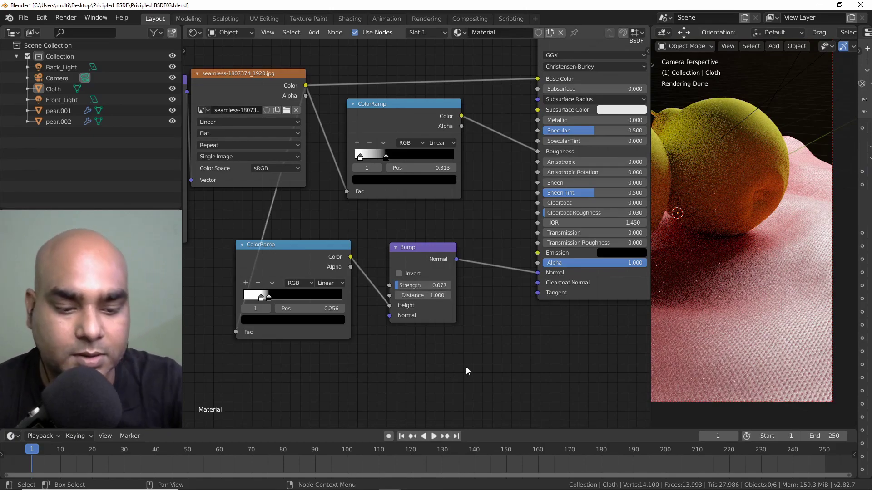
# Render the scene into Slot 5 and compare the cloth's weave with the render in Slot 4.
pyautogui.press('F12')
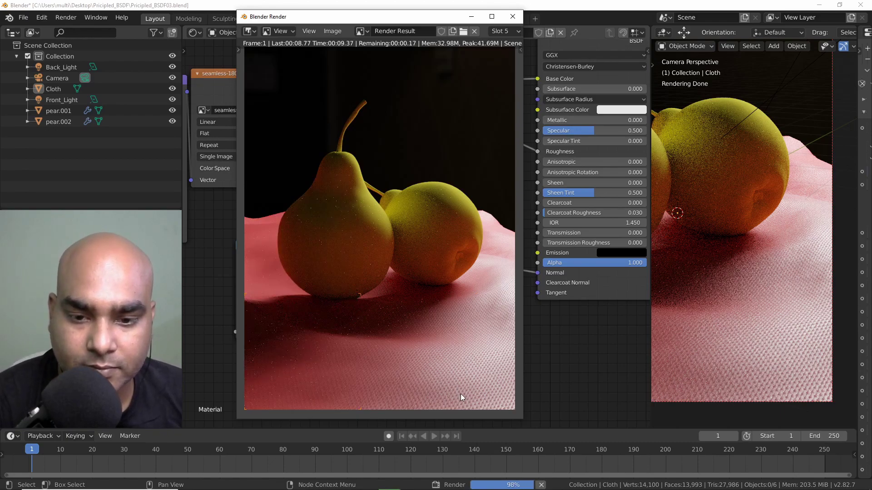
pyautogui.click(512, 16)
pyautogui.click(427, 18)
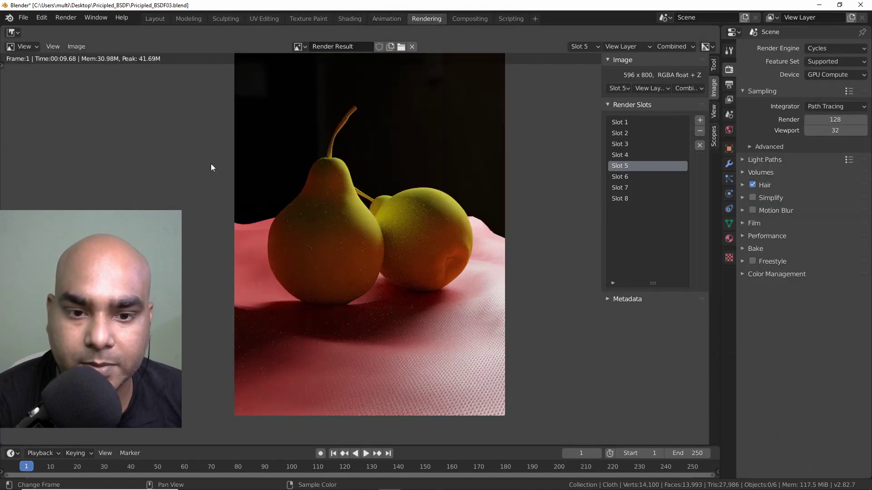
pyautogui.hotkey('ctrl', 'space')
pyautogui.click(777, 154)
pyautogui.click(777, 164)
pyautogui.click(776, 156)
pyautogui.click(777, 167)
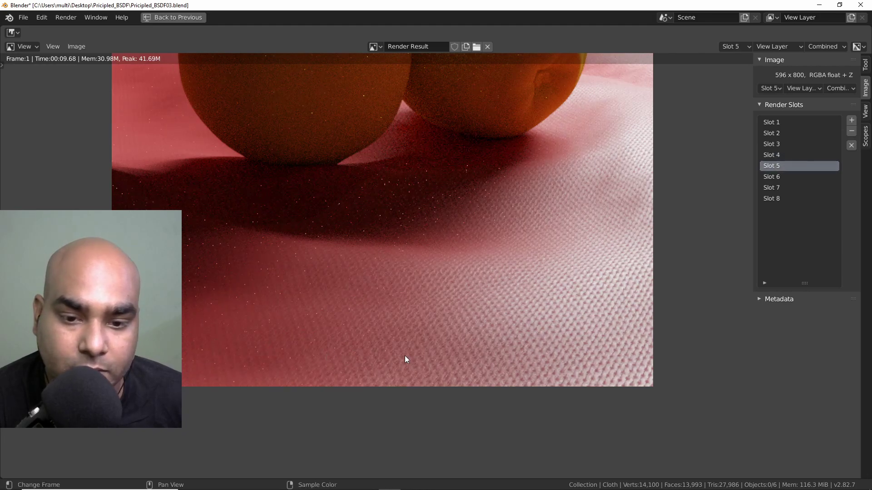
pyautogui.click(774, 155)
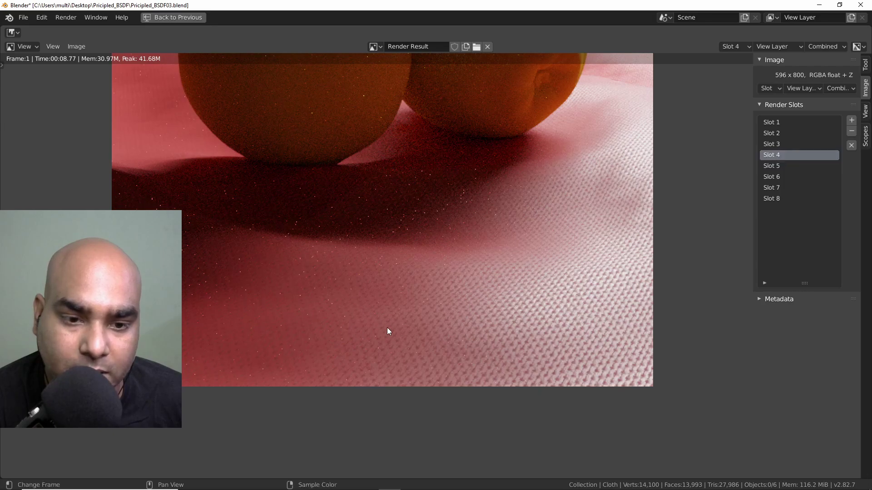
pyautogui.click(777, 167)
# Examine the cloth's bump detail in the Slot 5 render, both close up and in the full image.
pyautogui.scroll(1, 457, 371)
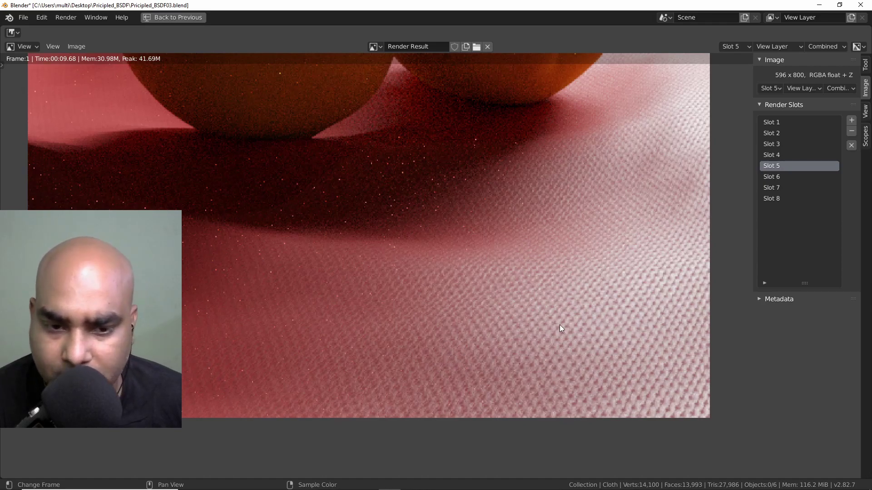
pyautogui.scroll(-3, 561, 258)
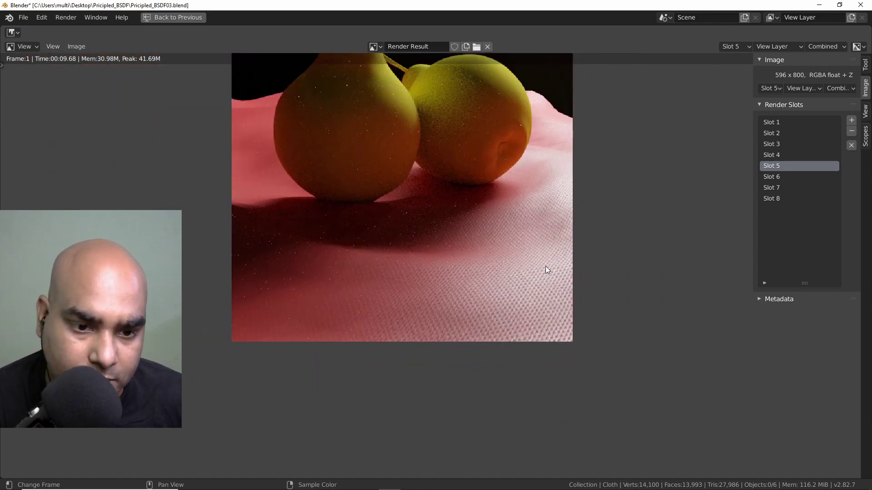
pyautogui.scroll(3, 546, 269)
pyautogui.scroll(-4, 546, 269)
pyautogui.scroll(3, 454, 317)
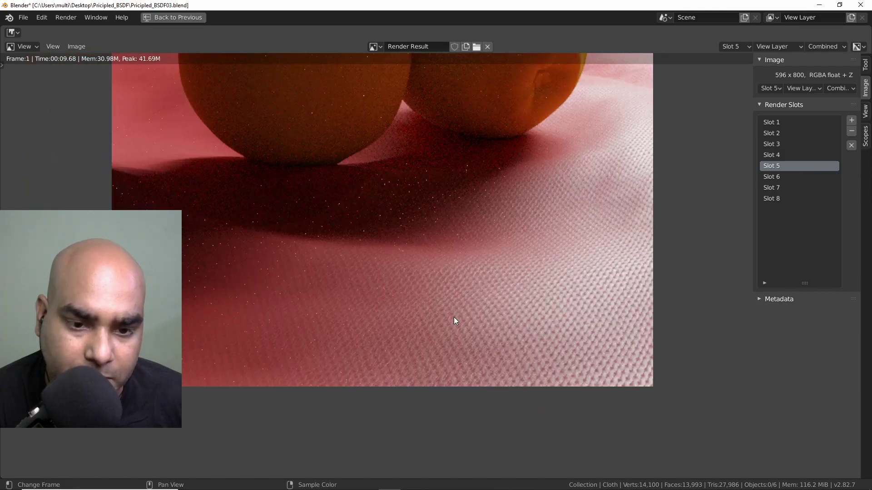
pyautogui.scroll(-4, 453, 317)
pyautogui.moveTo(503, 244); pyautogui.dragTo(522, 342, button='middle')
pyautogui.scroll(1, 539, 334)
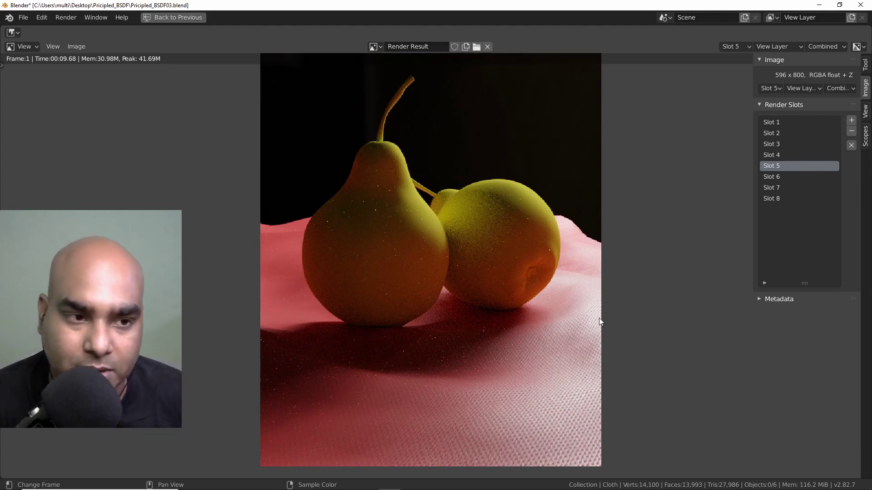
pyautogui.moveTo(640, 154); pyautogui.dragTo(612, 239, button='middle')
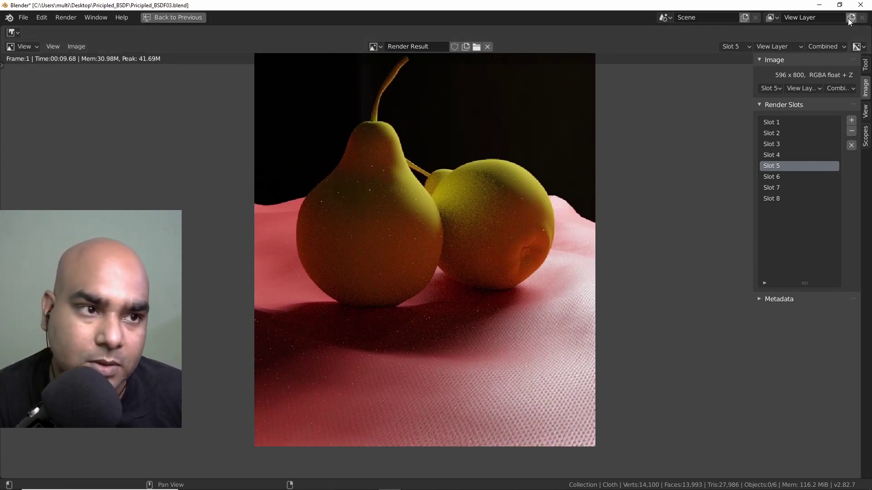
pyautogui.moveTo(739, 5)
pyautogui.mouseDown()
pyautogui.moveTo(729, 68)
pyautogui.moveTo(727, 2)
pyautogui.mouseUp()
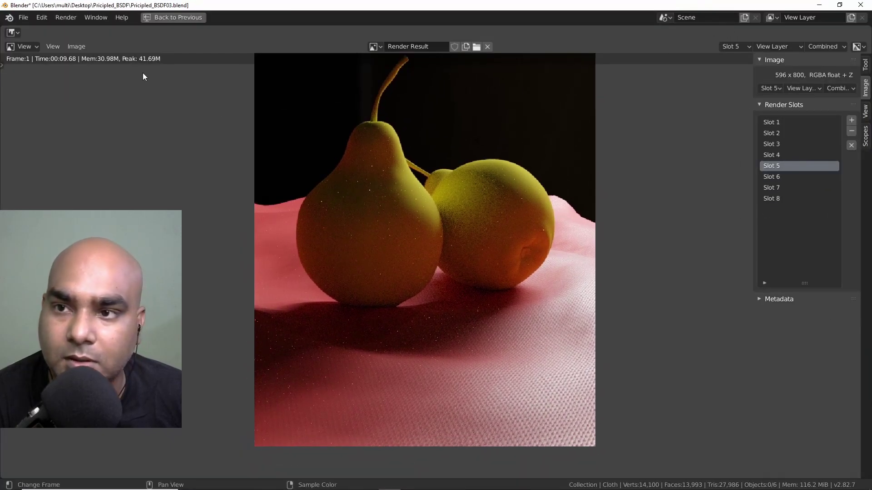
# Return to the Layout workspace, bring the full Principled BSDF node into view and widen the rendered viewport around the pears and cloth.
pyautogui.click(184, 18)
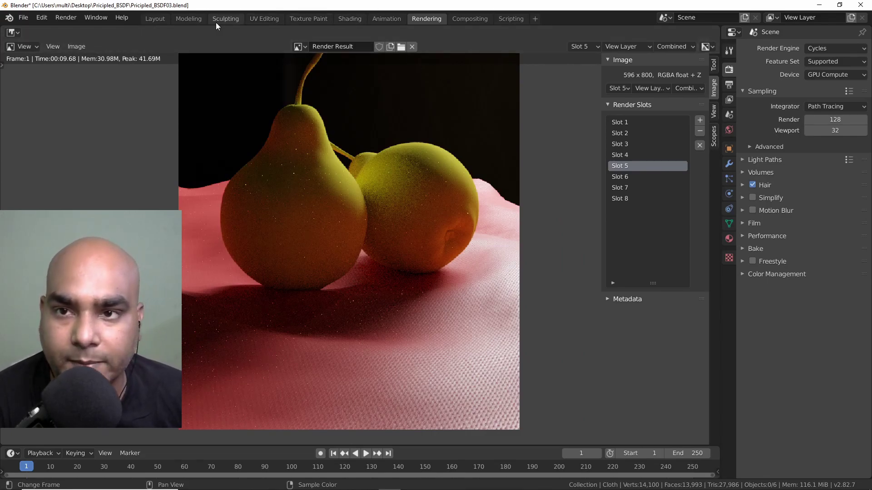
pyautogui.click(154, 19)
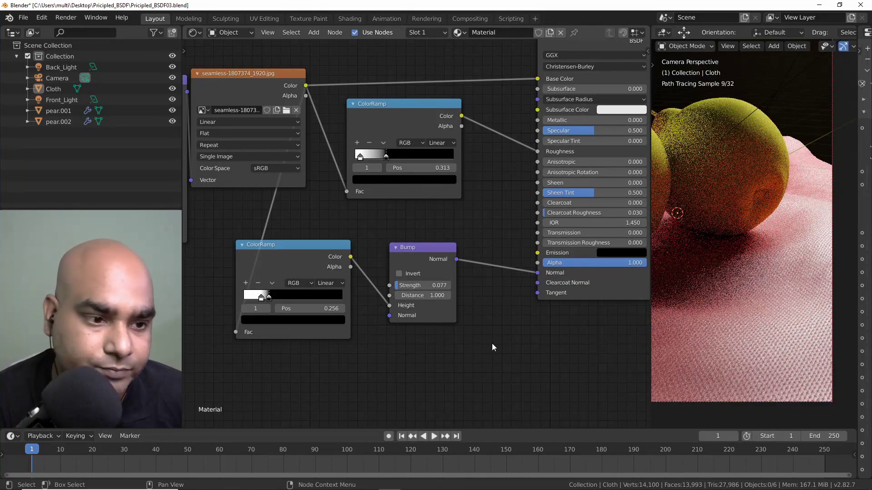
pyautogui.scroll(-1, 489, 209)
pyautogui.moveTo(494, 205); pyautogui.dragTo(399, 242, button='middle')
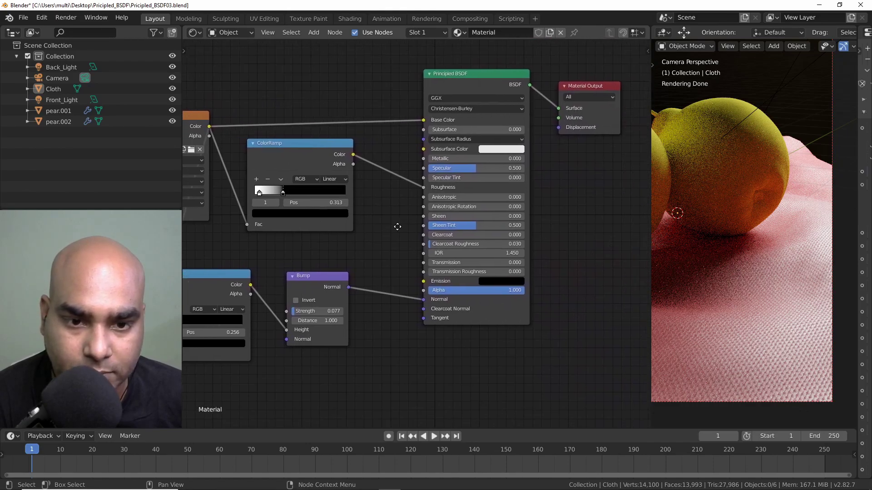
pyautogui.scroll(1, 399, 242)
pyautogui.scroll(1, 500, 241)
pyautogui.moveTo(572, 200); pyautogui.dragTo(528, 198, button='middle')
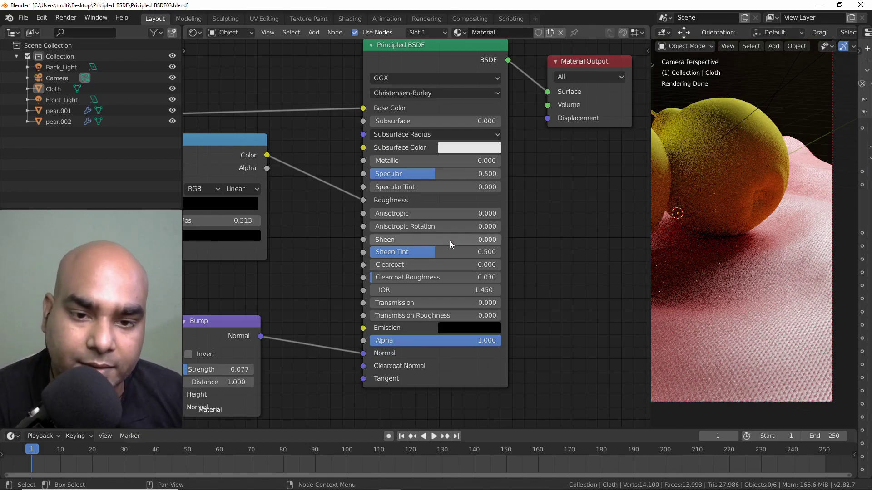
pyautogui.moveTo(651, 261); pyautogui.dragTo(550, 262)
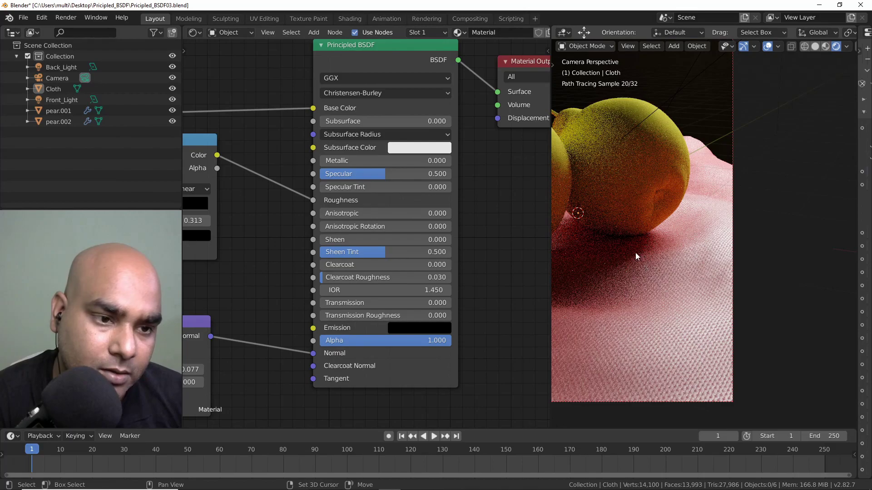
pyautogui.scroll(3, 672, 255)
pyautogui.keyDown('shift'); pyautogui.moveTo(716, 253); pyautogui.dragTo(726, 253, button='middle'); pyautogui.keyUp('shift')
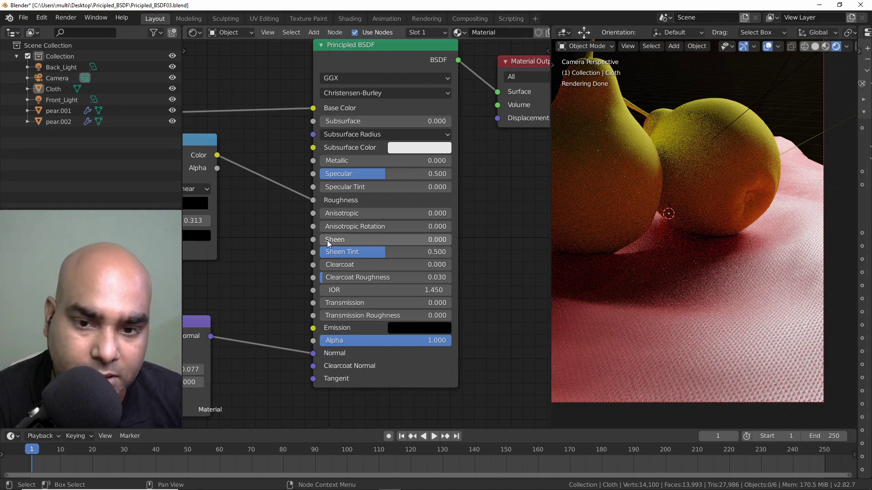
# Make render Slot 6 active and return to the Layout workspace.
pyautogui.click(427, 18)
pyautogui.click(628, 177)
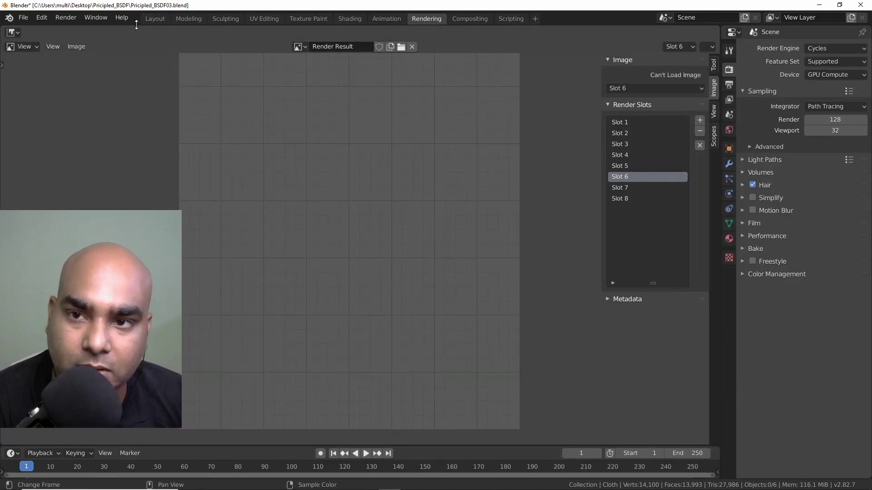
pyautogui.click(154, 19)
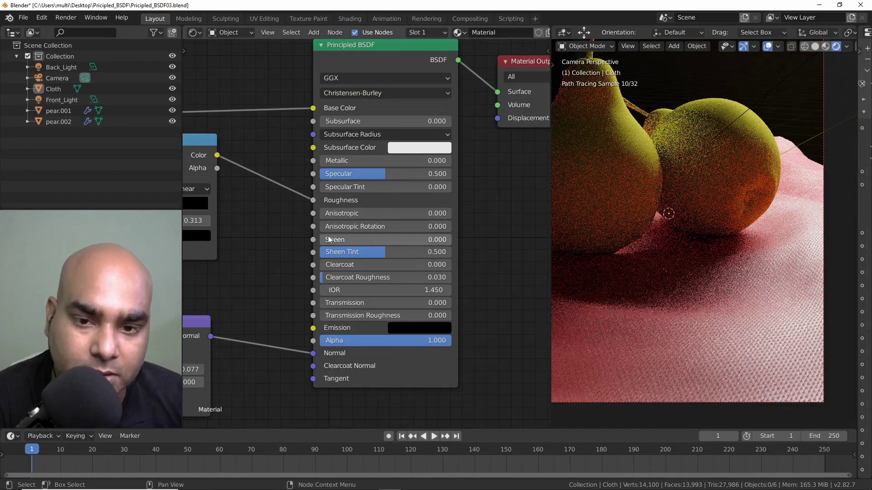
# Set the cloth's Sheen to 0.969 on the Principled BSDF and check it in the rendered viewport.
pyautogui.moveTo(327, 238); pyautogui.dragTo(447, 239)
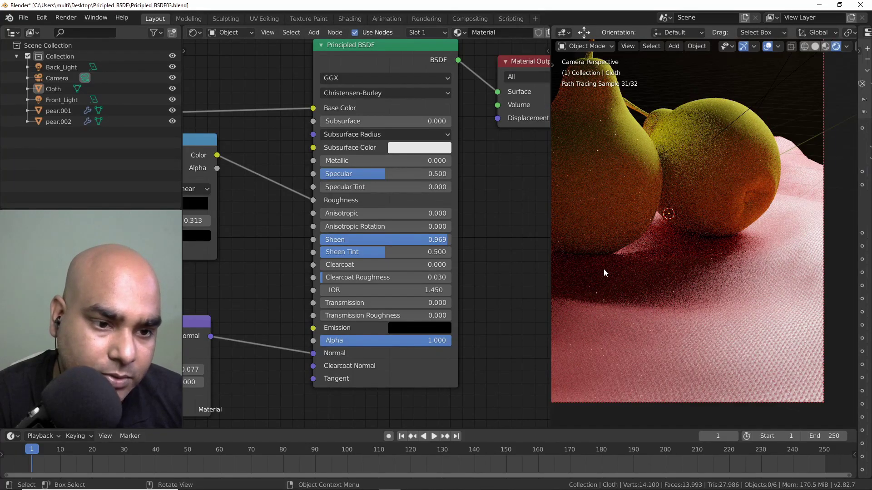
pyautogui.scroll(-2, 683, 268)
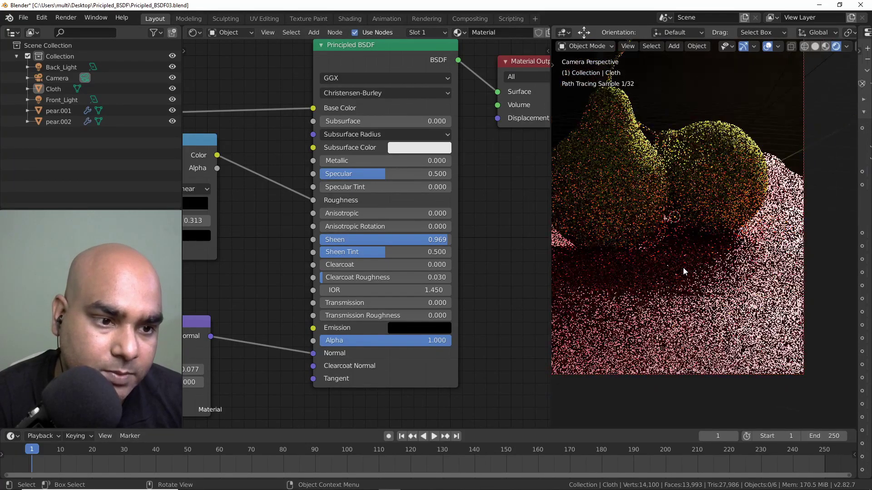
# Frame the cloth around the front pear in the rendered viewport and set the cloth's Sheen to 1.000.
pyautogui.keyDown('shift'); pyautogui.moveTo(619, 239); pyautogui.dragTo(666, 278, button='middle'); pyautogui.keyUp('shift')
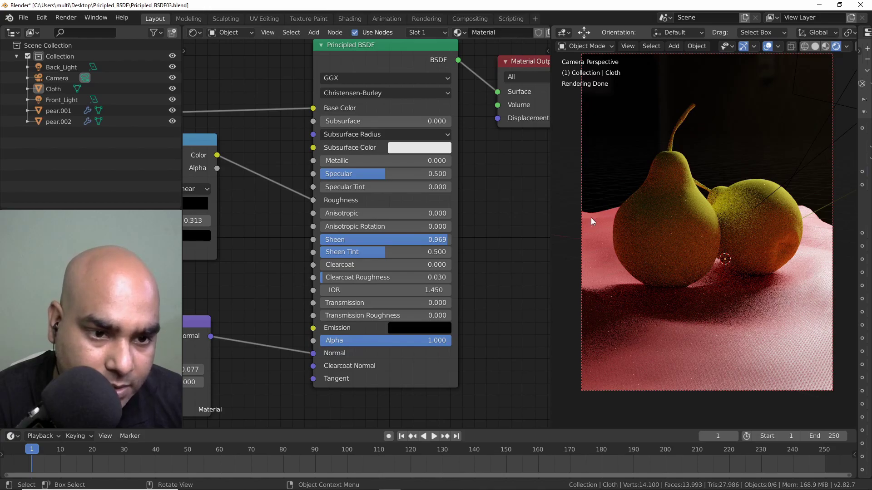
pyautogui.scroll(3, 605, 238)
pyautogui.keyDown('shift'); pyautogui.moveTo(568, 230); pyautogui.dragTo(699, 220, button='middle'); pyautogui.keyUp('shift')
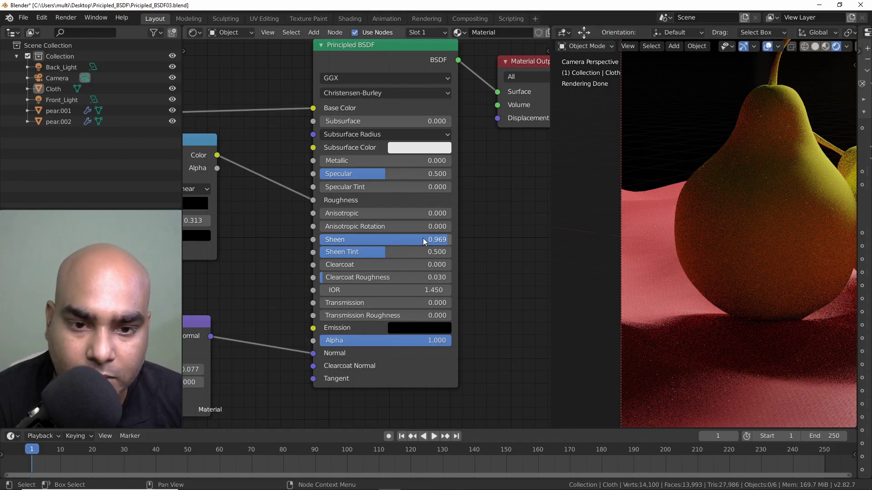
pyautogui.moveTo(431, 239); pyautogui.dragTo(451, 239)
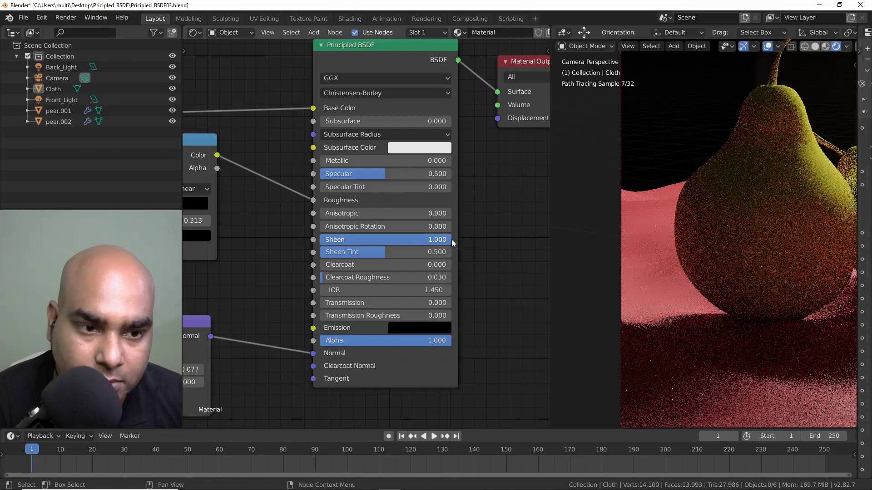
# Try a Sheen of 5 on the cloth's Principled BSDF and check both pears and the cloth in the rendered viewport.
pyautogui.click(401, 239)
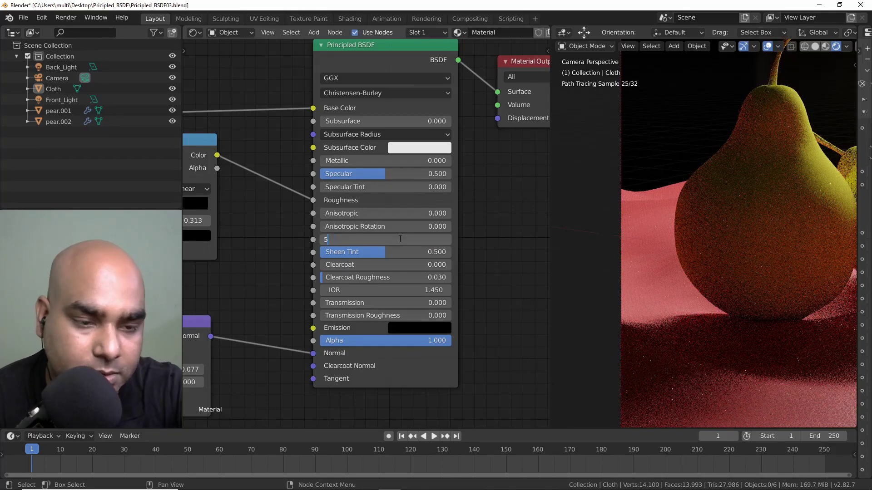
pyautogui.write('5')
pyautogui.press('Return')
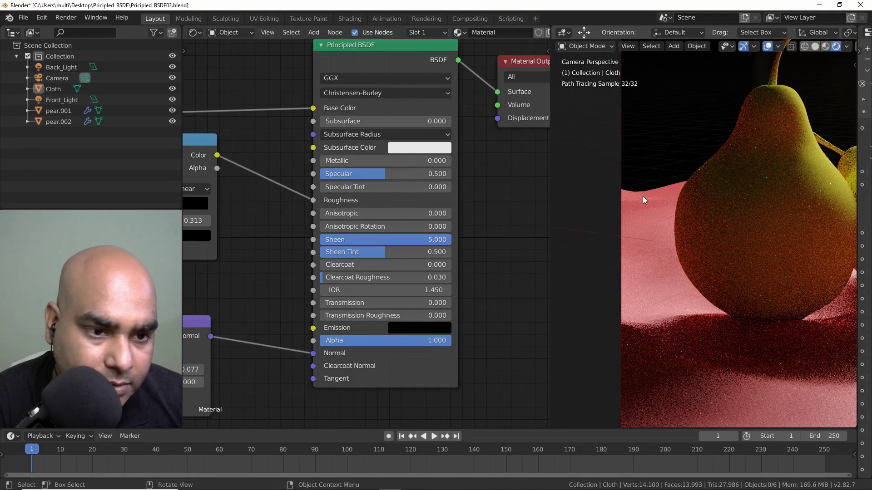
pyautogui.scroll(-2, 700, 313)
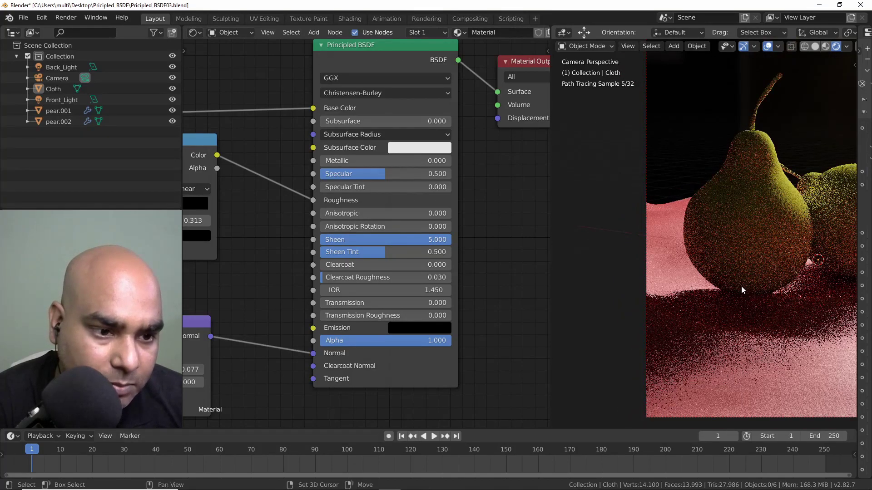
pyautogui.keyDown('shift'); pyautogui.moveTo(741, 286); pyautogui.dragTo(650, 294, button='middle'); pyautogui.keyUp('shift')
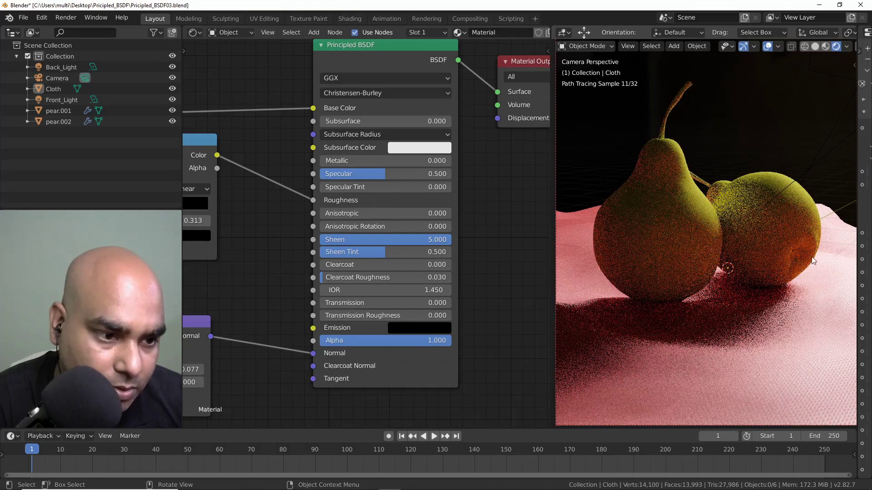
# Set the cloth's Sheen to 1 and fit the whole camera frame in the rendered viewport.
pyautogui.click(378, 239)
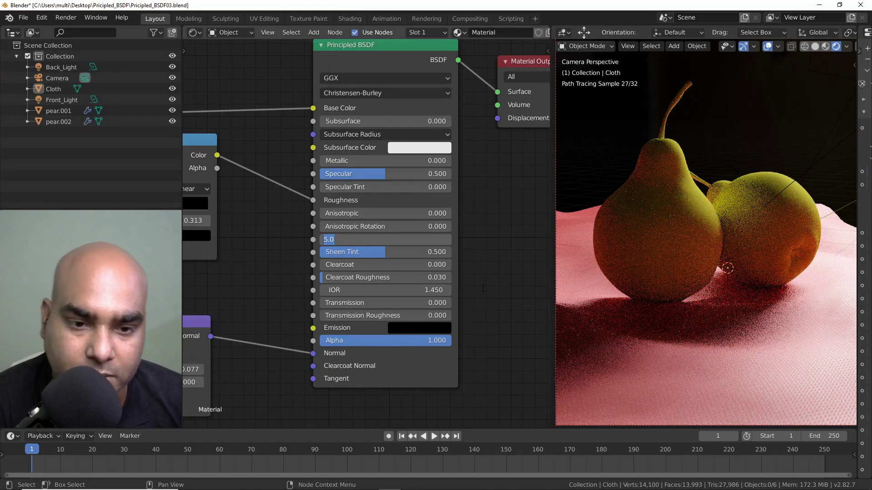
pyautogui.write('1')
pyautogui.press('Return')
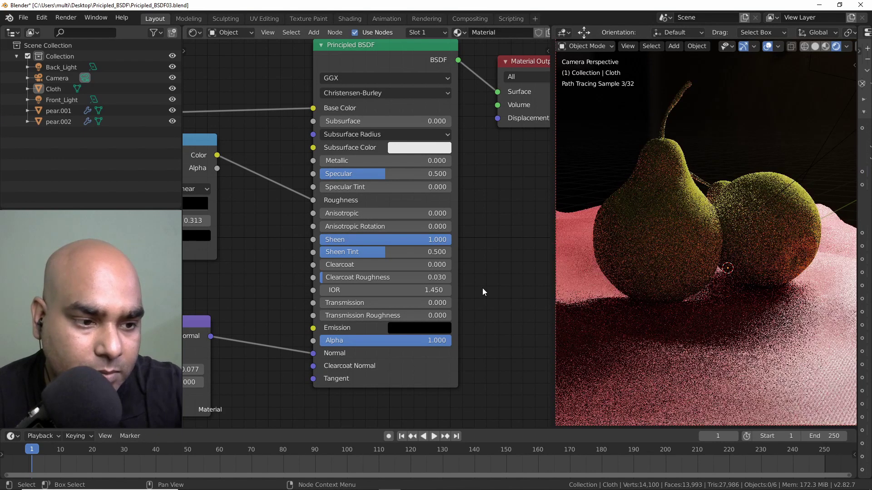
pyautogui.scroll(-2, 772, 328)
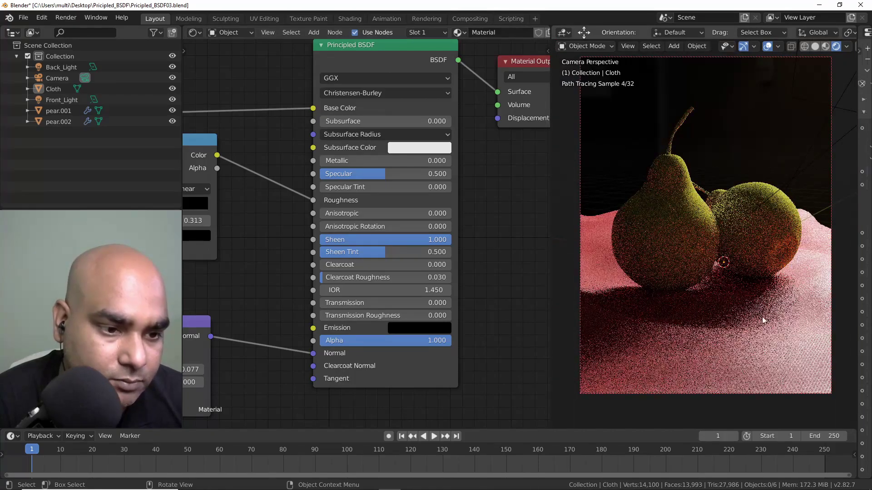
pyautogui.keyDown('shift'); pyautogui.moveTo(754, 253); pyautogui.dragTo(752, 265, button='middle'); pyautogui.keyUp('shift')
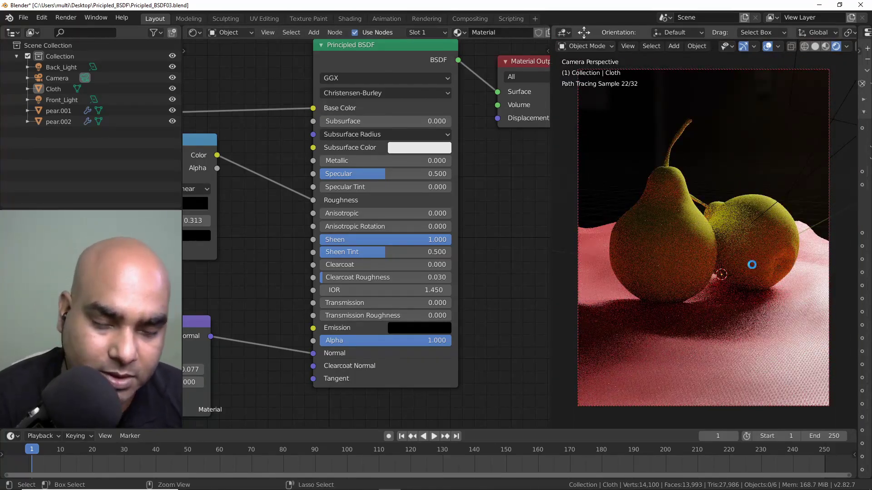
# Save the file and render the scene into Slot 6, viewing the result in the Rendering workspace.
pyautogui.hotkey('ctrl', 's')
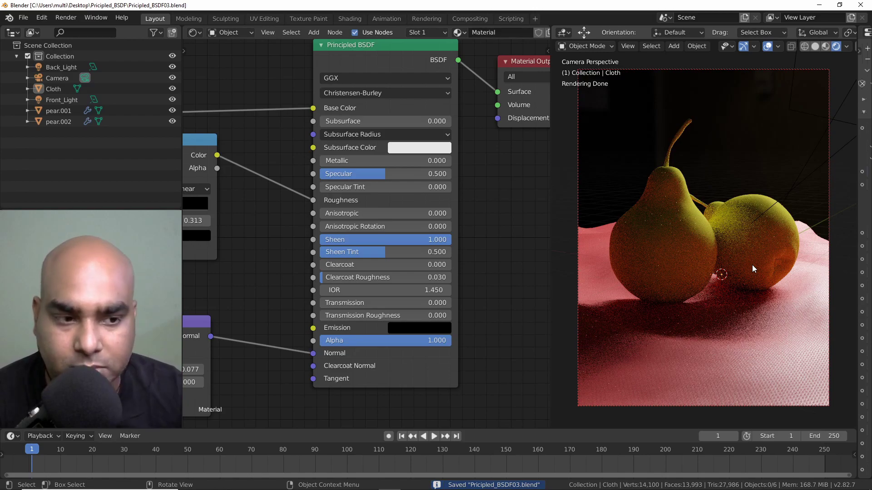
pyautogui.press('F12')
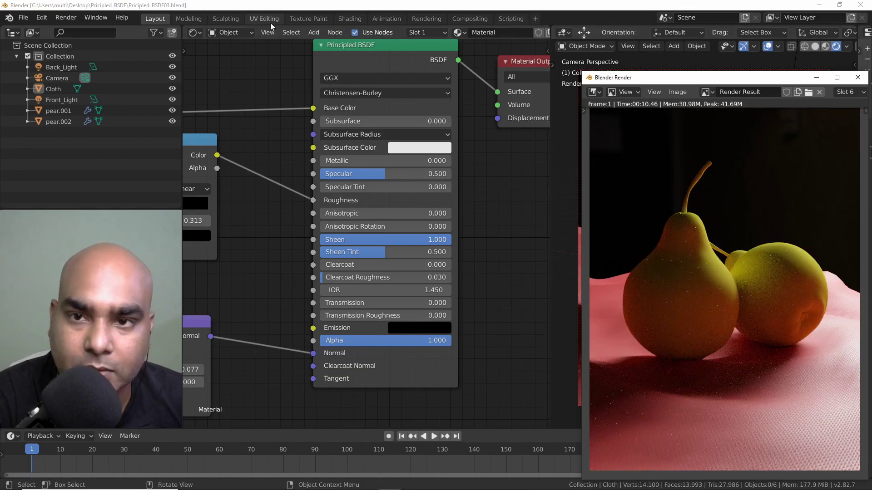
pyautogui.click(435, 18)
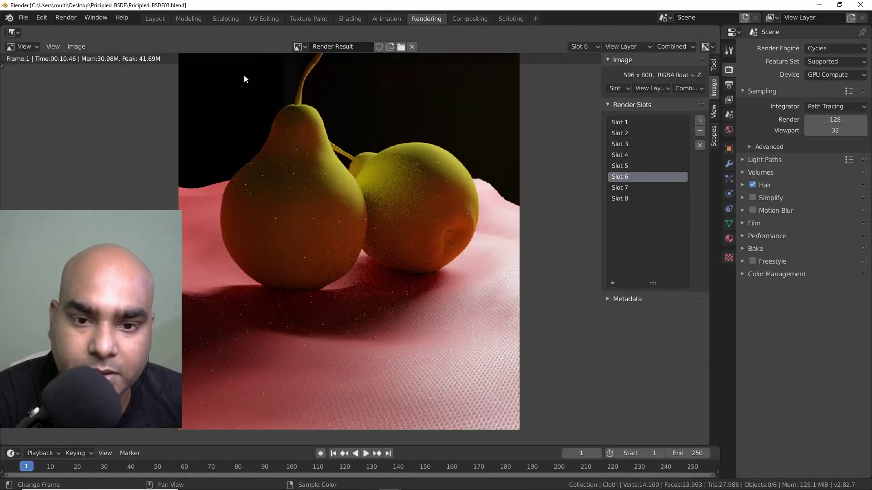
# Compare the Slot 5 and Slot 6 renders by alternating between them, ending on the full Slot 6 image.
pyautogui.click(626, 169)
pyautogui.click(626, 174)
pyautogui.click(627, 168)
pyautogui.click(627, 175)
pyautogui.click(626, 168)
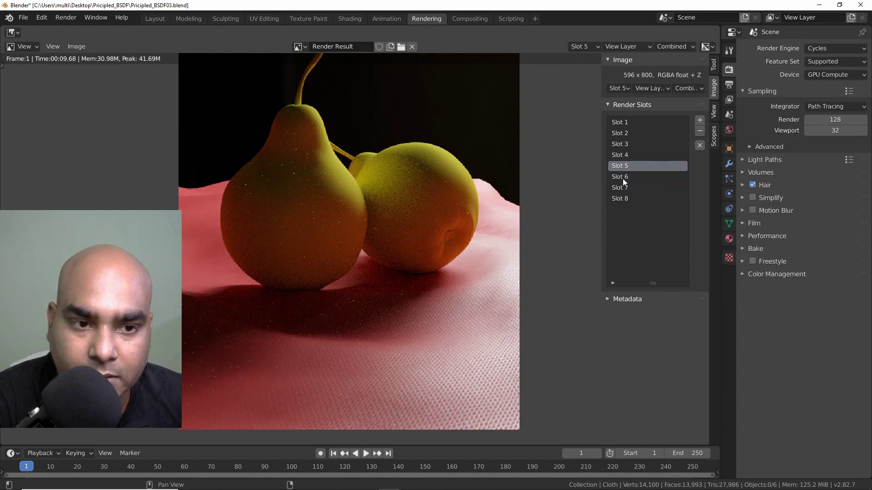
pyautogui.click(624, 177)
pyautogui.click(625, 166)
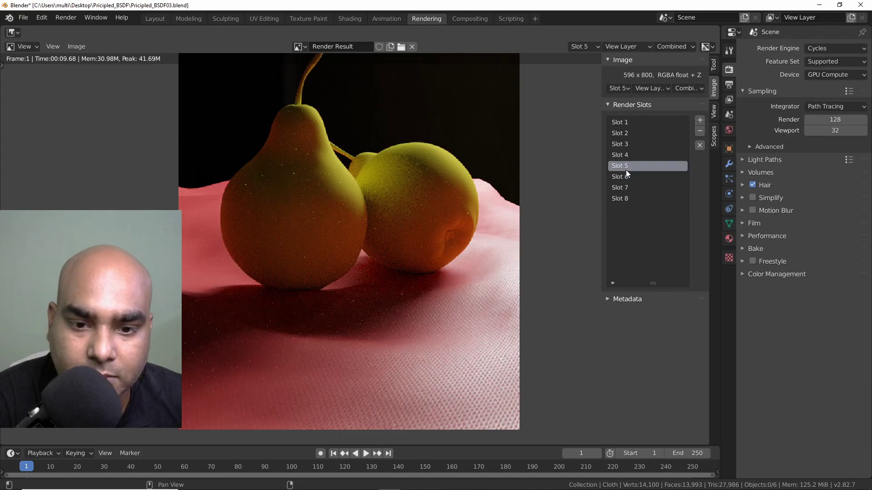
pyautogui.click(629, 177)
pyautogui.click(625, 167)
pyautogui.click(629, 177)
pyautogui.click(630, 167)
pyautogui.click(632, 177)
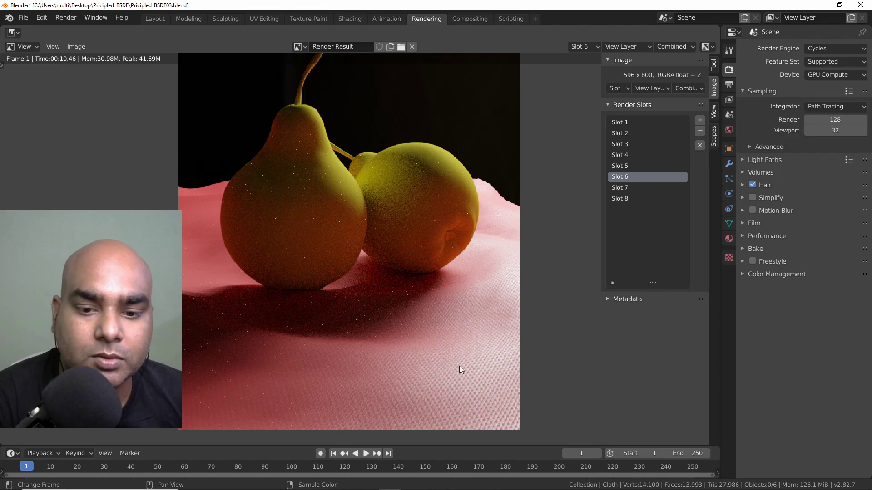
pyautogui.scroll(-3, 380, 278)
pyautogui.scroll(2, 421, 282)
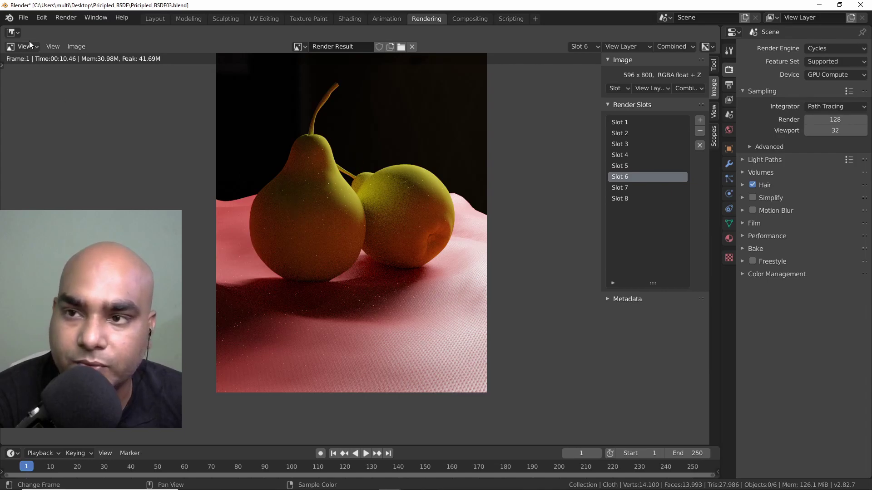
# Return to the Layout workspace, select the front pear and widen the Properties editor to show its material slots.
pyautogui.click(156, 20)
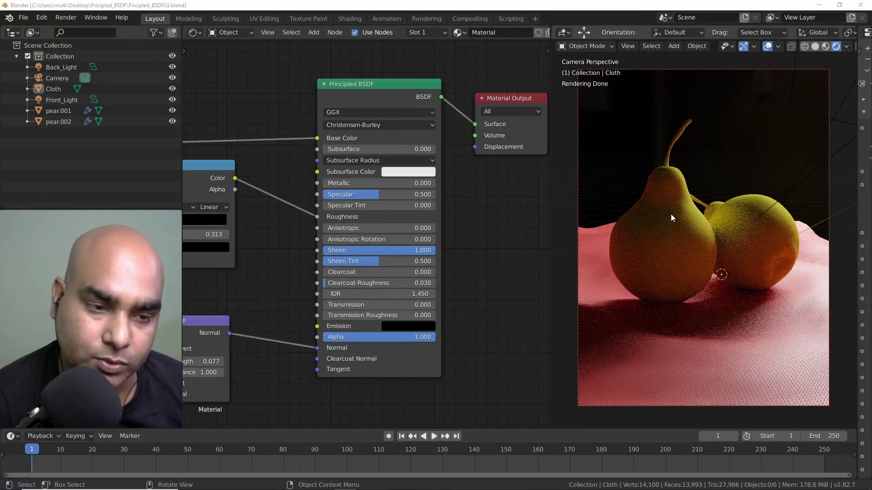
pyautogui.click(671, 214)
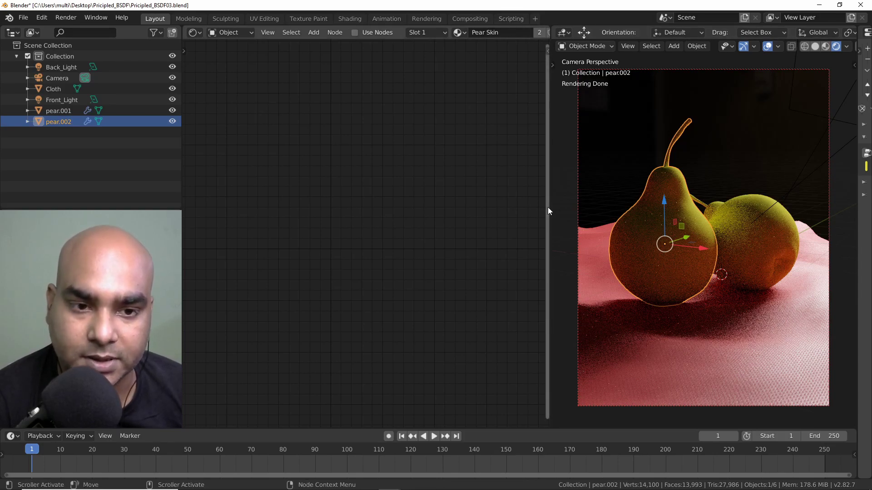
pyautogui.moveTo(550, 207); pyautogui.dragTo(440, 206)
pyautogui.moveTo(858, 223); pyautogui.dragTo(712, 228)
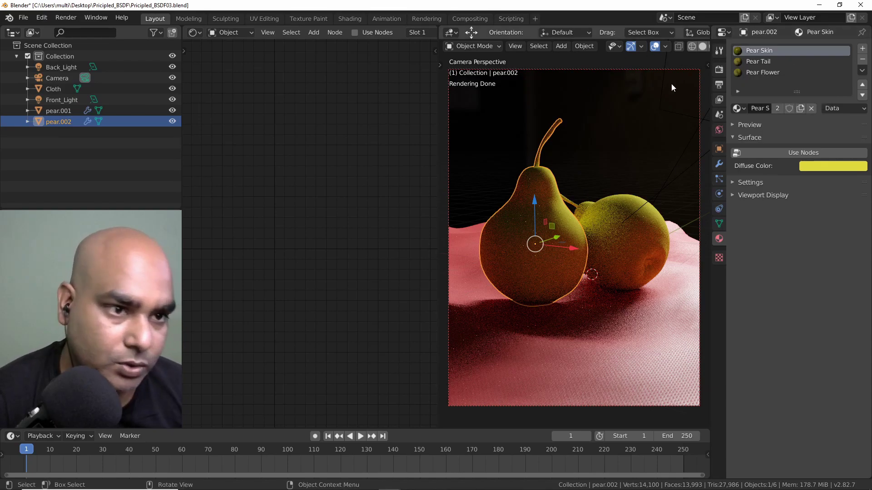
# Examine the pears' stems and bases from several angles against the pear's material slots, and return to the camera view.
pyautogui.moveTo(474, 177); pyautogui.dragTo(546, 215, button='middle')
pyautogui.scroll(1, 521, 218)
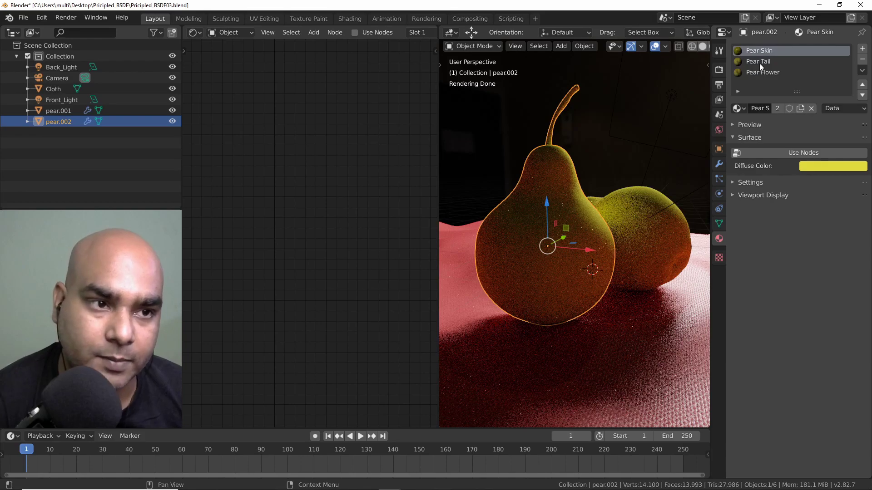
pyautogui.click(775, 61)
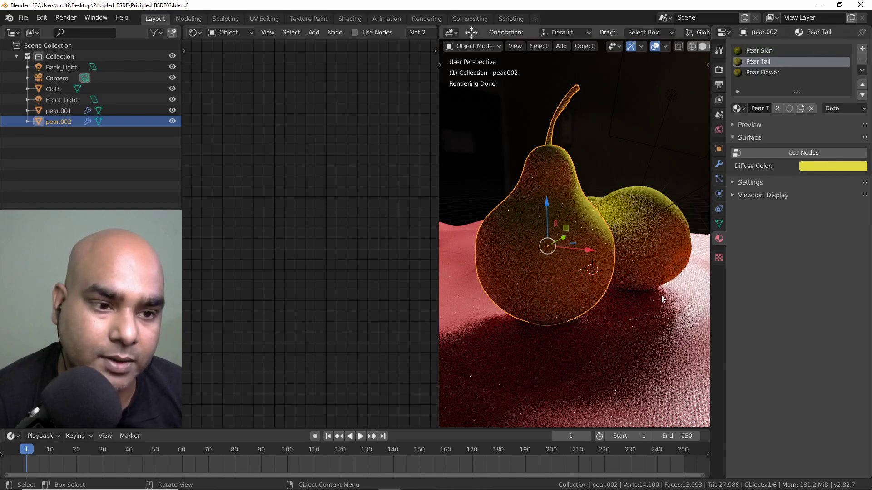
pyautogui.scroll(6, 625, 278)
pyautogui.scroll(-4, 604, 255)
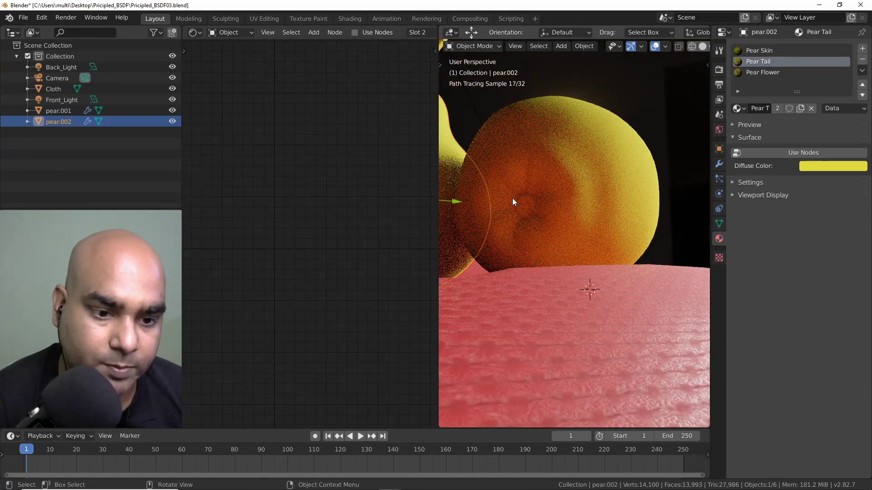
pyautogui.scroll(-3, 579, 230)
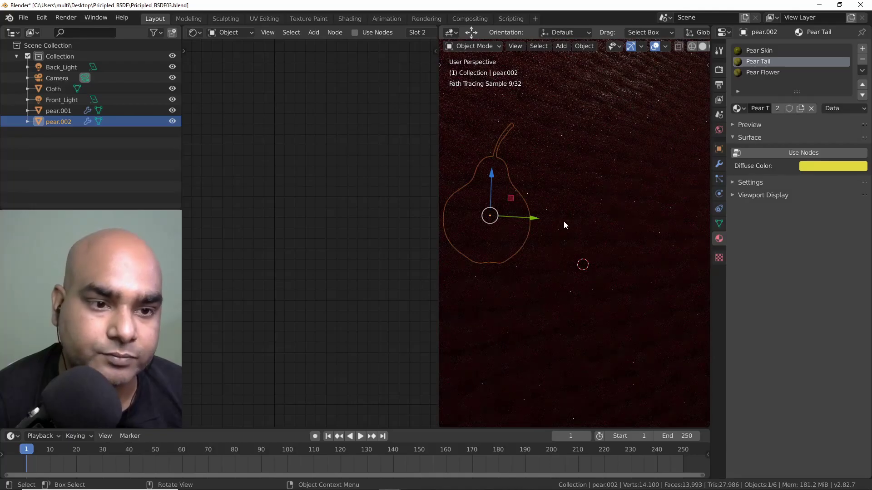
pyautogui.keyDown('shift'); pyautogui.moveTo(563, 231); pyautogui.dragTo(596, 226, button='middle'); pyautogui.keyUp('shift')
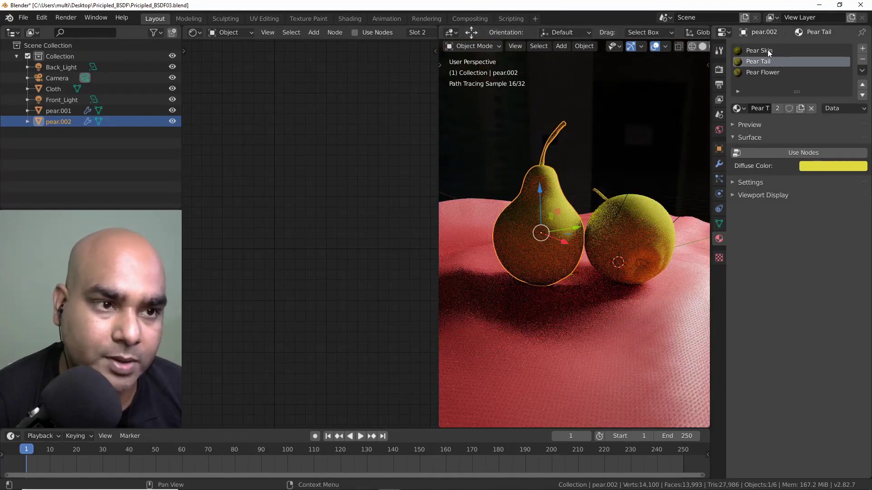
pyautogui.click(768, 49)
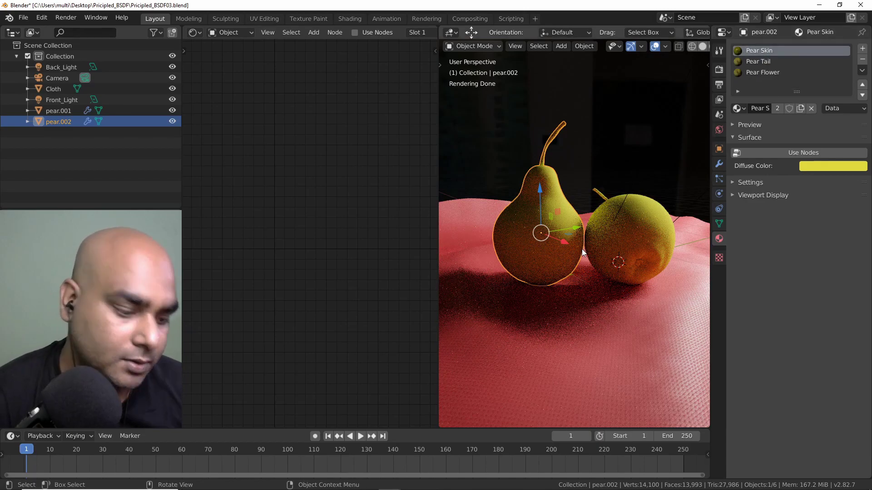
pyautogui.press('KP_0')
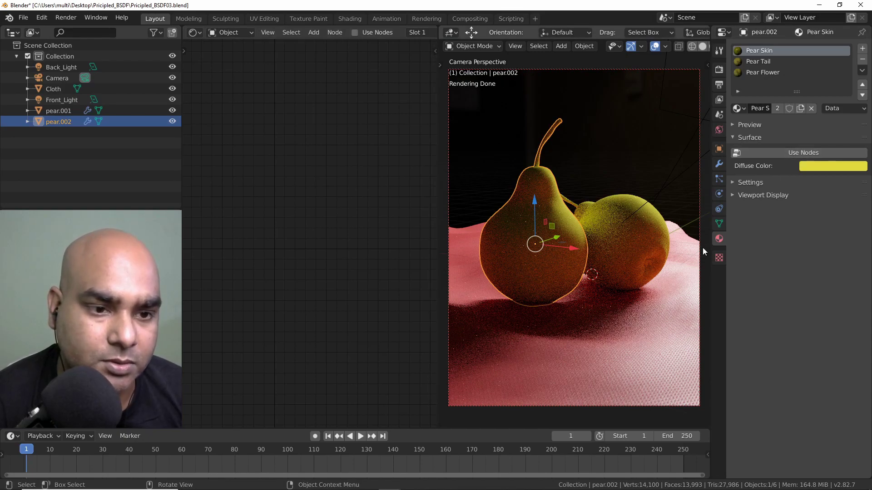
# Enable nodes for the front pear's Pear Skin, Pear Tail and Pear Flower materials.
pyautogui.click(791, 153)
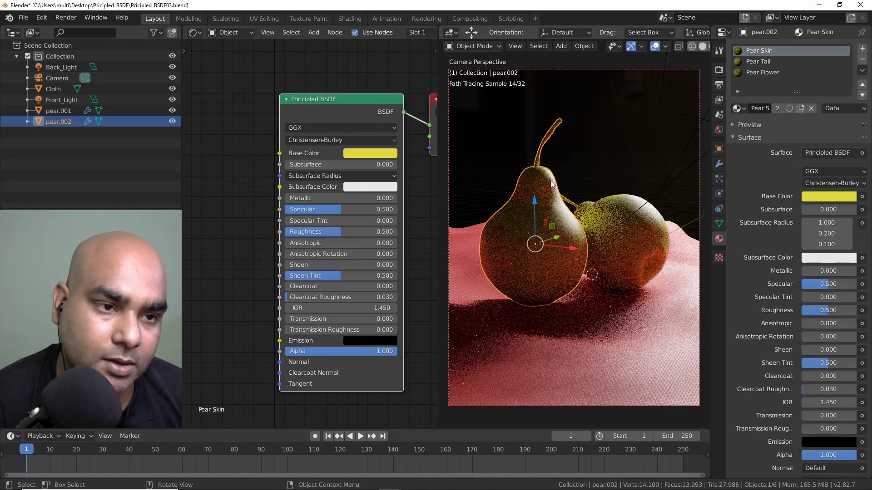
pyautogui.click(765, 61)
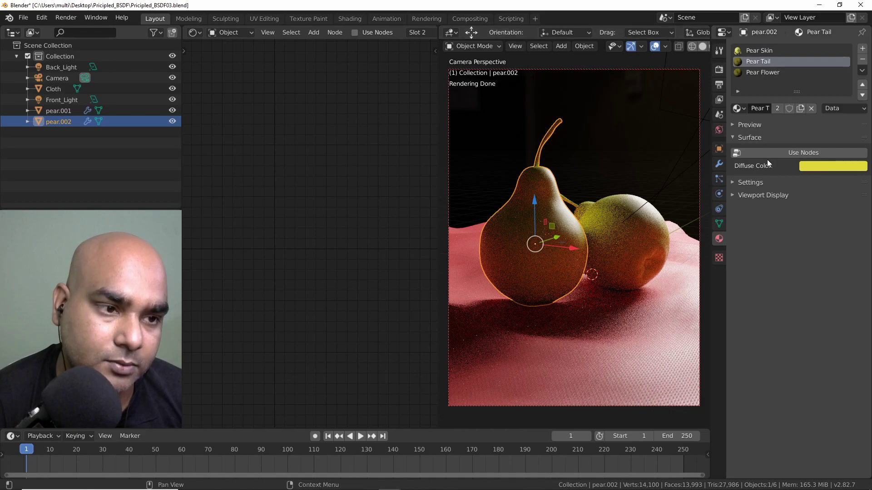
pyautogui.click(783, 154)
pyautogui.click(764, 71)
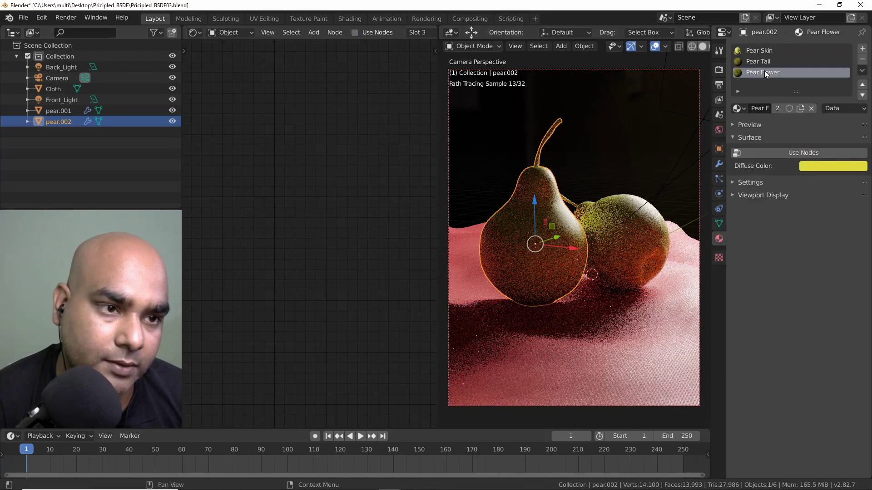
pyautogui.click(786, 155)
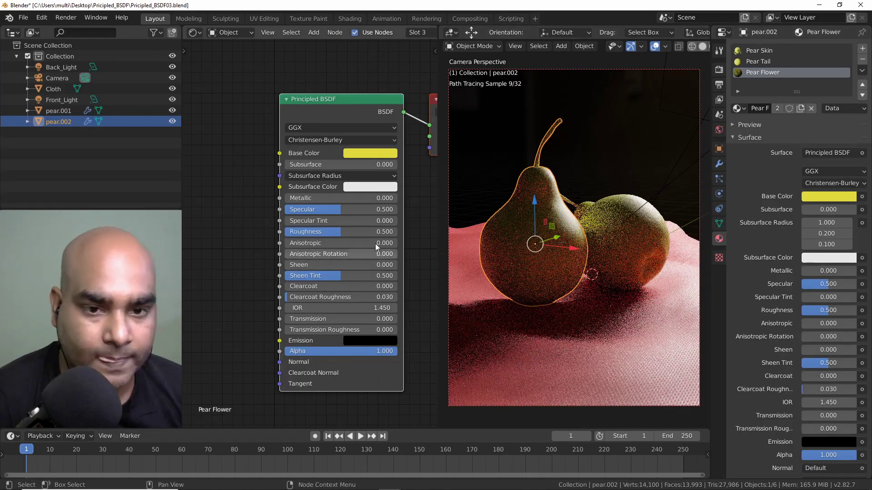
# Narrow the Properties editor, widen the shader editor and move Pear Flower's Principled BSDF node away from the Material Output.
pyautogui.moveTo(711, 220); pyautogui.dragTo(830, 242)
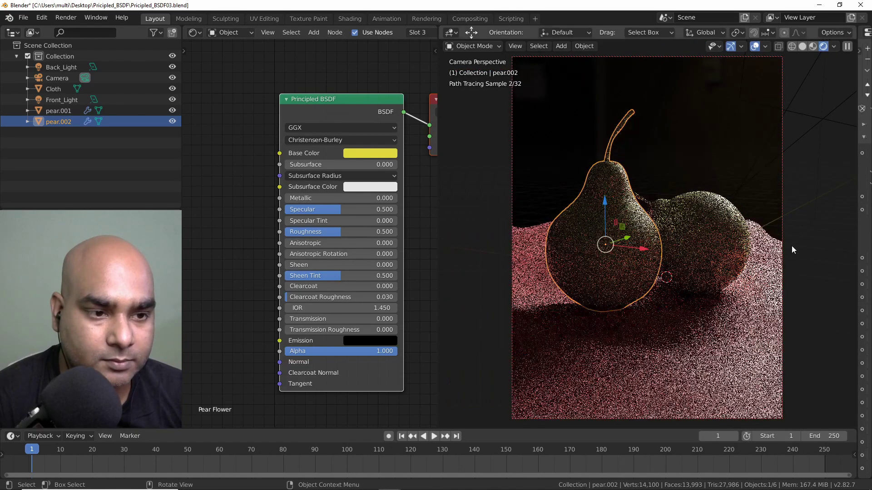
pyautogui.moveTo(437, 238); pyautogui.dragTo(590, 218)
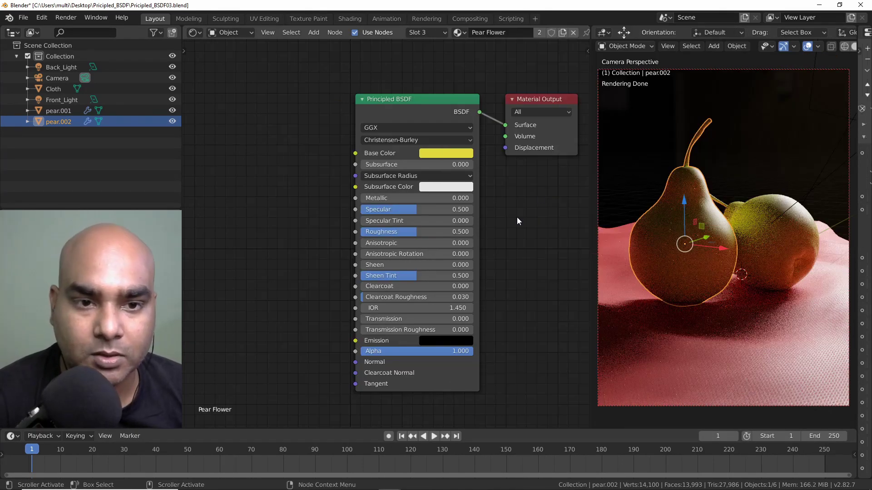
pyautogui.moveTo(410, 97); pyautogui.dragTo(395, 88)
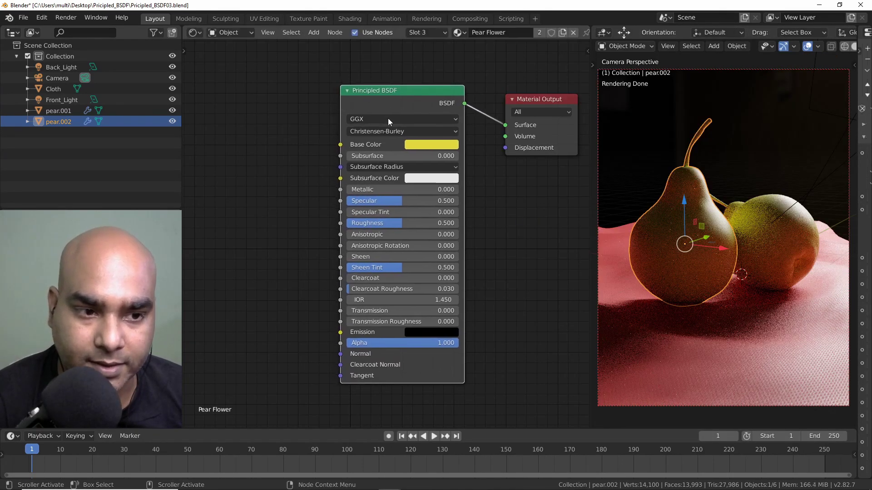
# Try a magenta Base Color on the Pear Flower material and undo the change.
pyautogui.click(428, 143)
pyautogui.moveTo(445, 186); pyautogui.dragTo(465, 219)
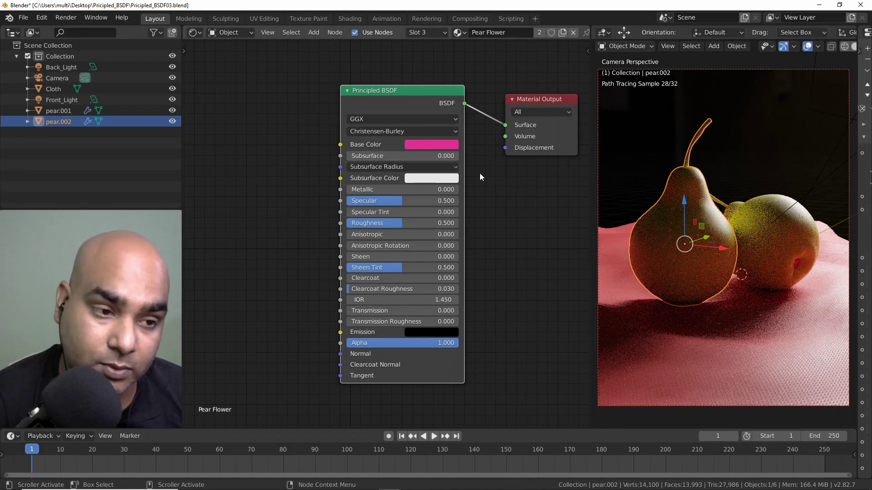
pyautogui.hotkey('ctrl', 'z')
pyautogui.hotkey('ctrl', 'z')
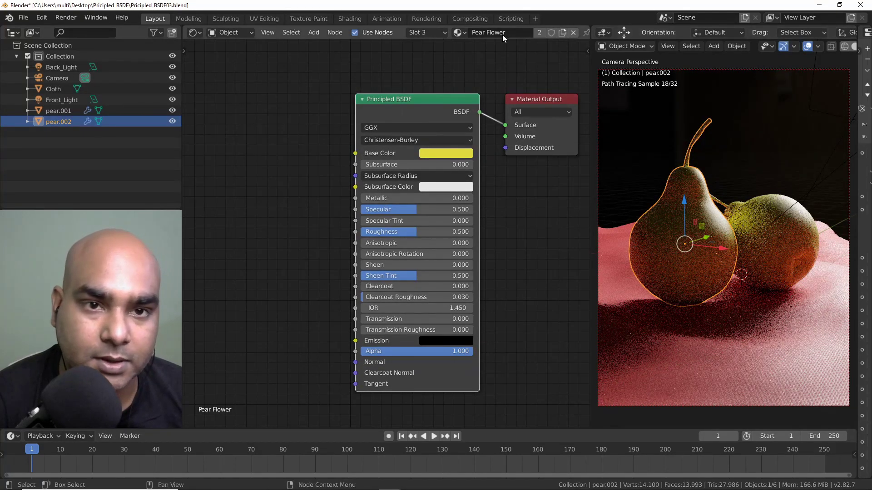
# Assign the Pear Skin material to Slot 3 and set its Base Color to blue.
pyautogui.click(464, 33)
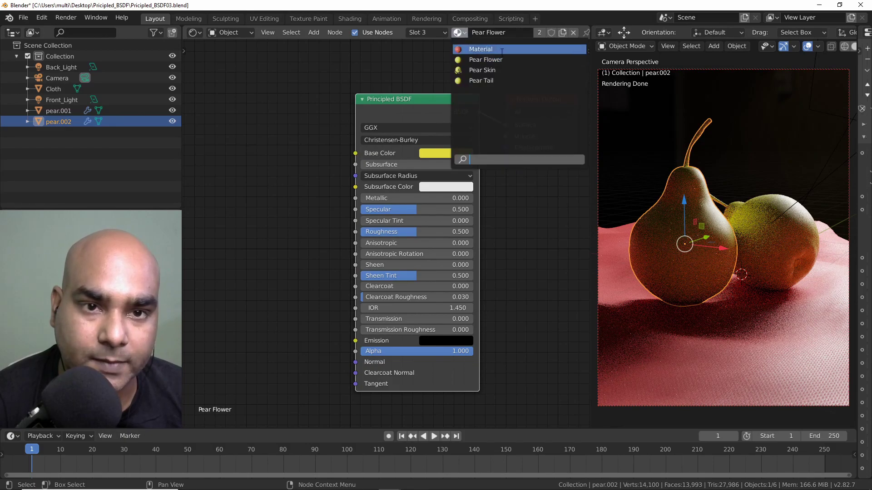
pyautogui.click(495, 70)
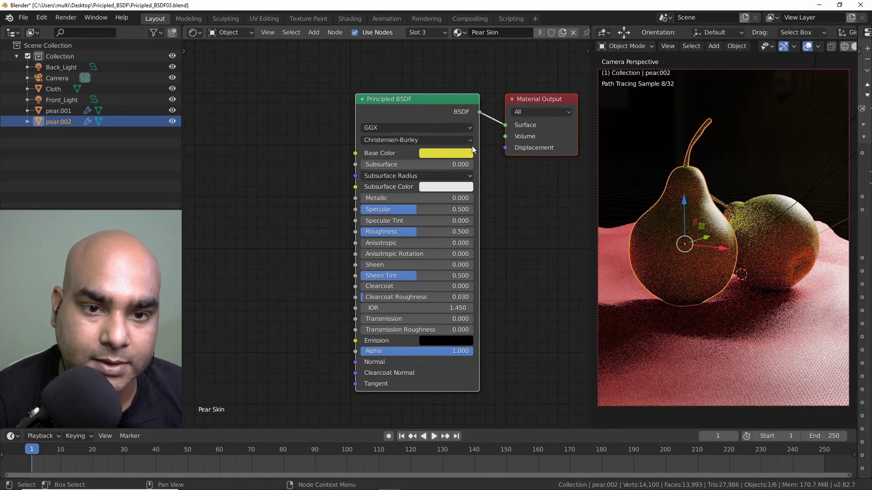
pyautogui.click(453, 154)
pyautogui.click(463, 205)
pyautogui.moveTo(463, 203); pyautogui.dragTo(491, 189)
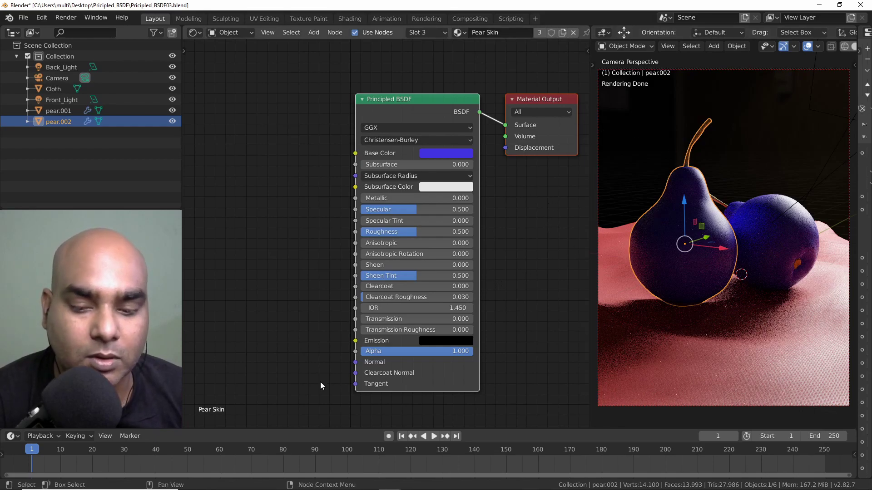
# Switch to the textures folder in File Explorer, review the pear maps and bring pear_diffuse.jpg into Pear Skin's nodes.
pyautogui.moveTo(304, 489)
pyautogui.click(257, 486)
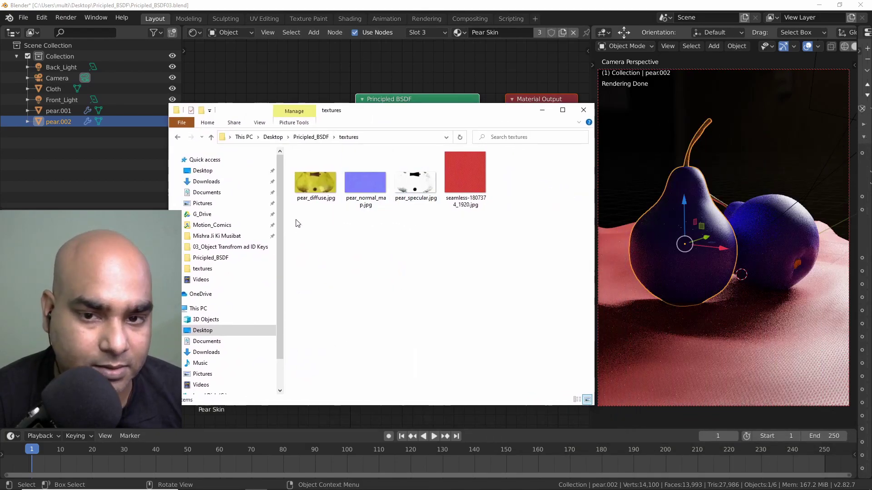
pyautogui.moveTo(298, 223); pyautogui.dragTo(317, 184)
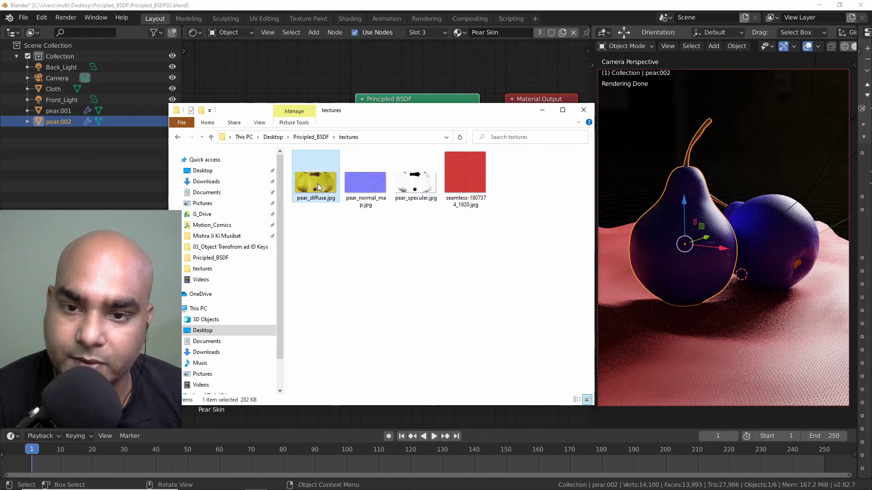
pyautogui.click(361, 183)
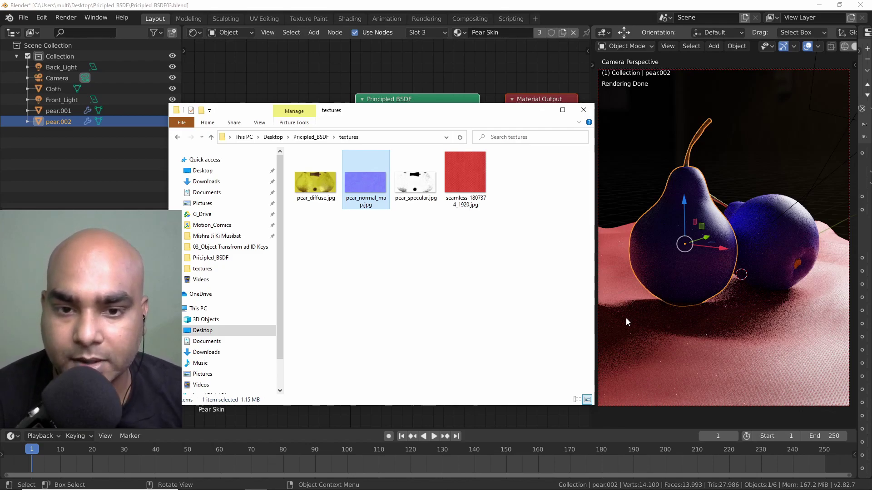
pyautogui.press('Right')
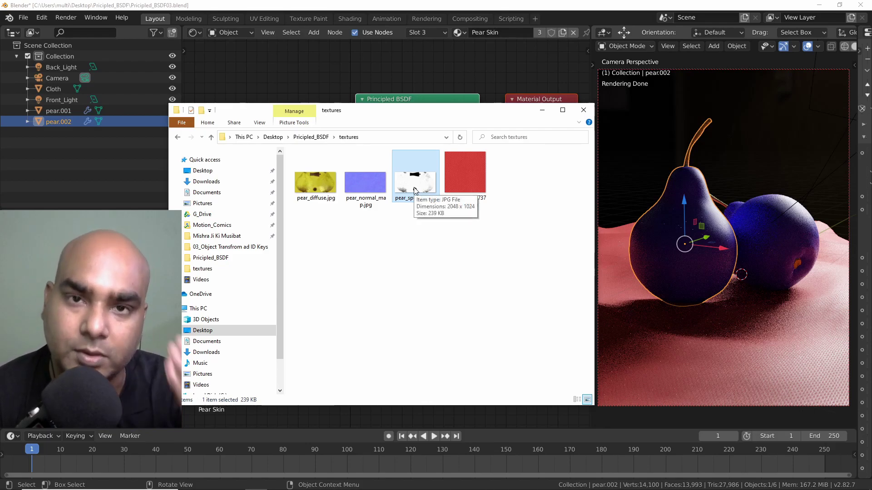
pyautogui.click(330, 201)
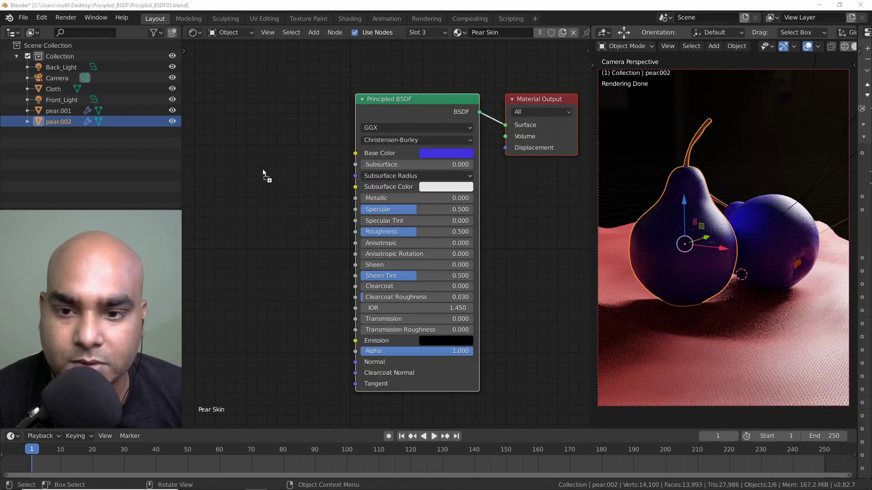
pyautogui.moveTo(263, 170); pyautogui.dragTo(262, 167)
# Connect the pear_diffuse.jpg Color output to the Principled BSDF's Base Color and space the two nodes apart.
pyautogui.moveTo(282, 126); pyautogui.dragTo(383, 134, button='middle')
pyautogui.moveTo(422, 178); pyautogui.dragTo(459, 164)
pyautogui.moveTo(484, 122); pyautogui.dragTo(459, 121)
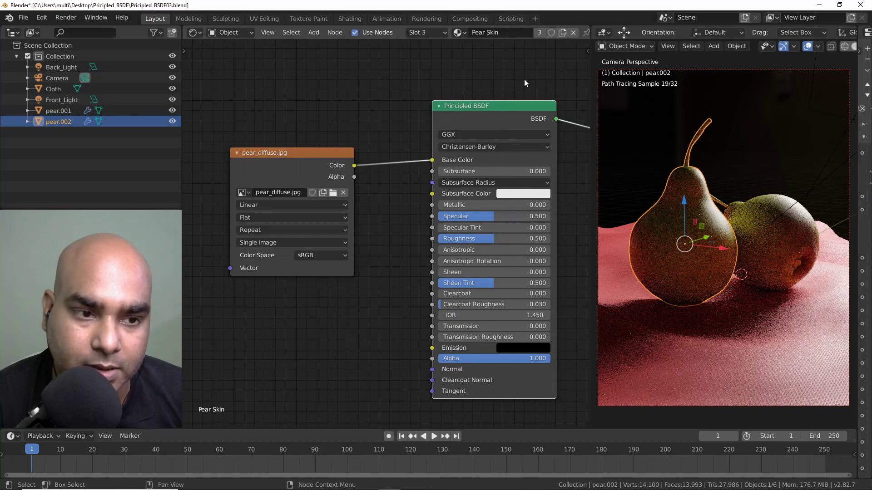
# Set a render region around the rear pear in a close-up perspective view.
pyautogui.moveTo(524, 80); pyautogui.dragTo(427, 78, button='middle')
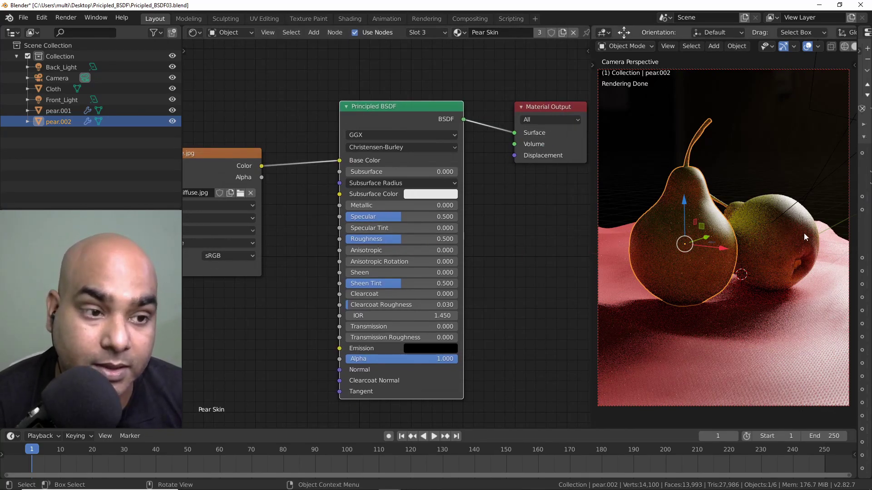
pyautogui.moveTo(785, 236); pyautogui.dragTo(723, 237, button='middle')
pyautogui.scroll(4, 696, 239)
pyautogui.hotkey('ctrl', 'b')
pyautogui.moveTo(619, 119); pyautogui.dragTo(835, 355)
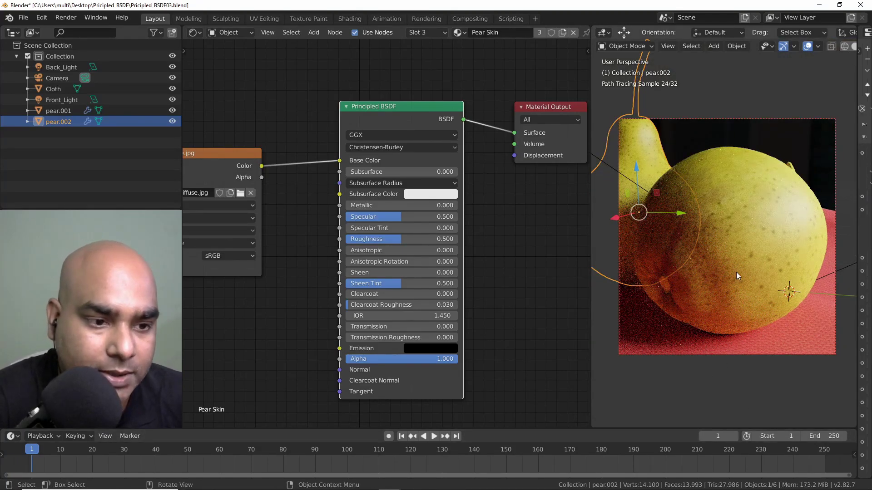
# Disconnect pear_diffuse.jpg from Base Color and reconnect it to compare the rear pear with and without the texture.
pyautogui.moveTo(339, 161); pyautogui.dragTo(317, 244)
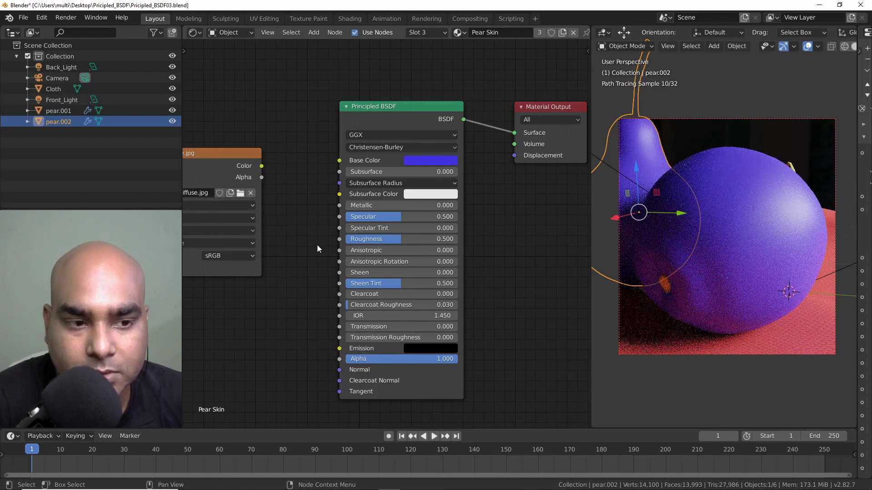
pyautogui.moveTo(257, 166); pyautogui.dragTo(340, 161)
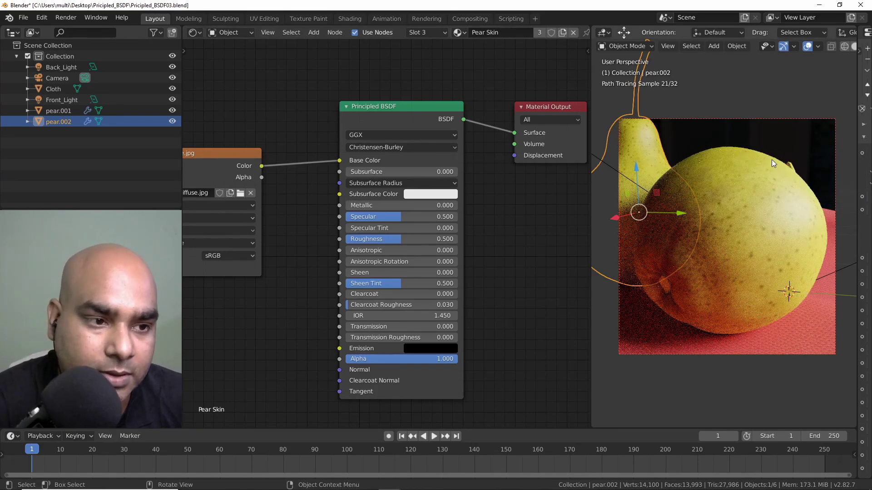
pyautogui.moveTo(705, 262)
pyautogui.mouseDown(button='middle')
pyautogui.moveTo(732, 257)
pyautogui.moveTo(713, 216)
pyautogui.moveTo(734, 225)
pyautogui.moveTo(740, 297)
pyautogui.mouseUp(button='middle')
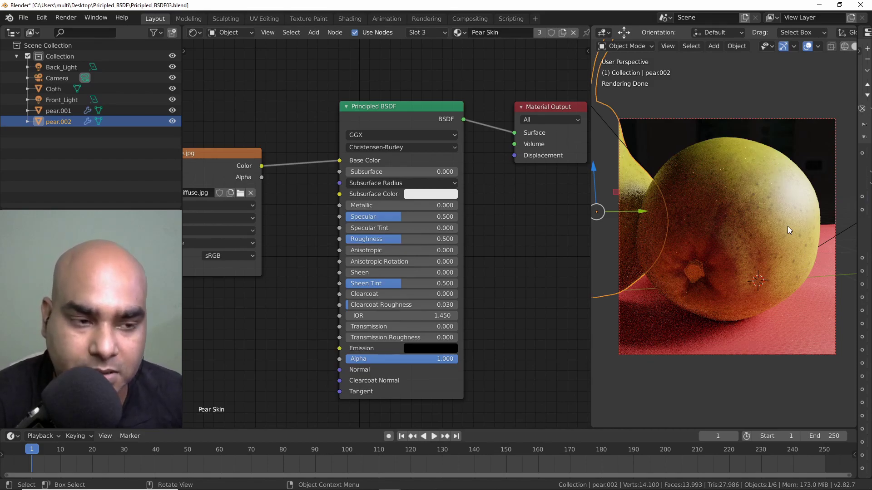
# Add pear_specular.jpg as an image texture to Pear Skin and place it below the pear_diffuse.jpg node.
pyautogui.moveTo(289, 241); pyautogui.dragTo(383, 215, button='middle')
pyautogui.moveTo(314, 140); pyautogui.dragTo(258, 116)
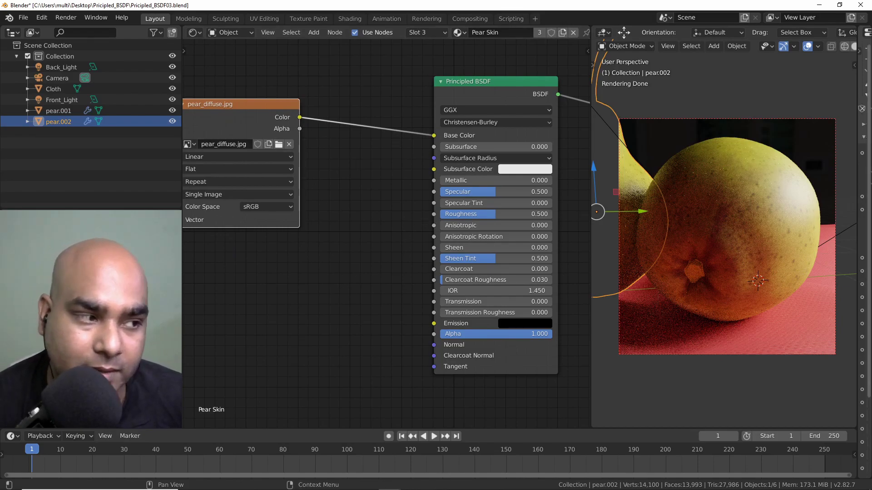
pyautogui.moveTo(250, 290); pyautogui.dragTo(250, 293)
pyautogui.moveTo(299, 240); pyautogui.dragTo(397, 214, button='middle')
pyautogui.moveTo(402, 249); pyautogui.dragTo(293, 230)
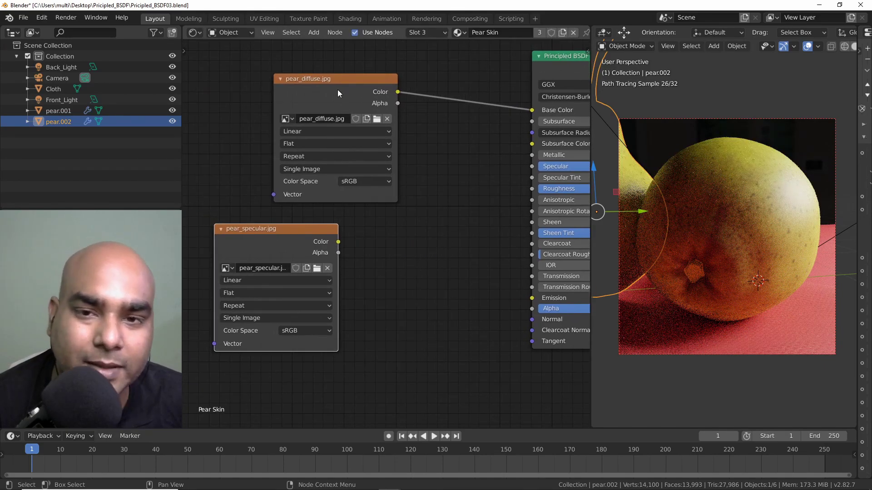
pyautogui.moveTo(339, 91); pyautogui.dragTo(282, 75)
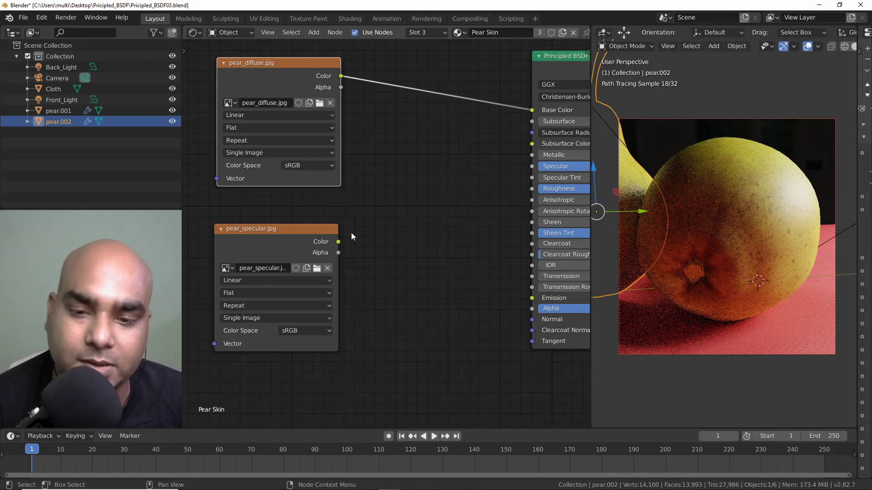
# Preview the pear_specular.jpg texture directly on the pears with the Emission Viewer.
pyautogui.moveTo(478, 178); pyautogui.dragTo(448, 194, button='middle')
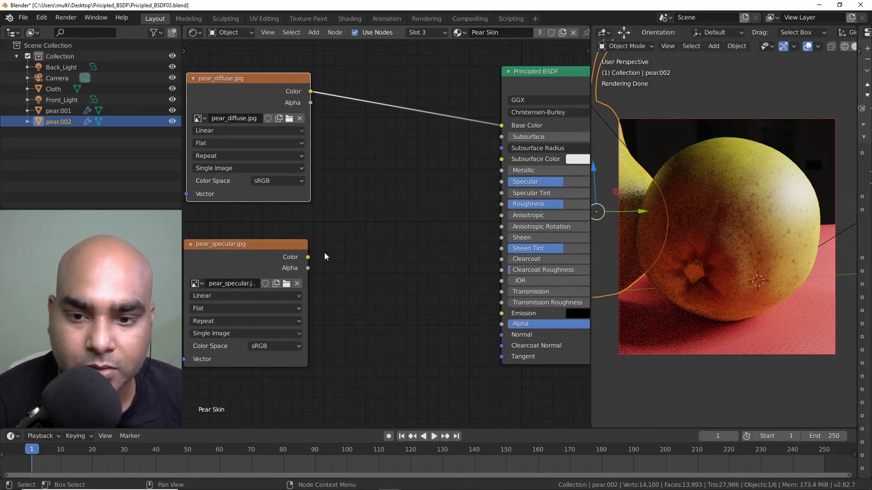
pyautogui.moveTo(307, 257); pyautogui.dragTo(326, 282)
pyautogui.hotkey('shift', 'a')
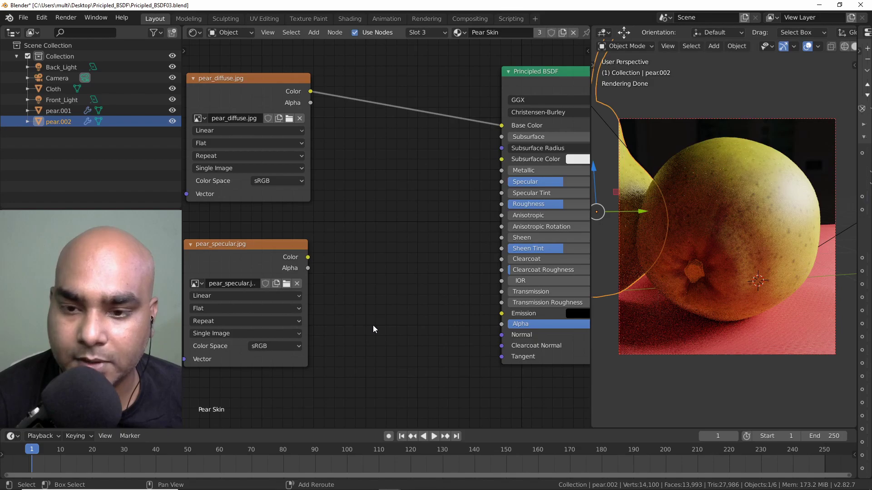
pyautogui.press('f')
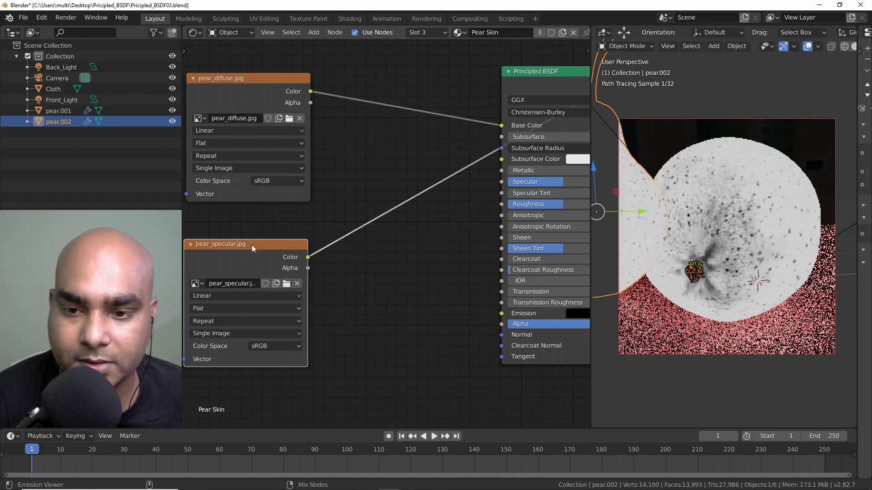
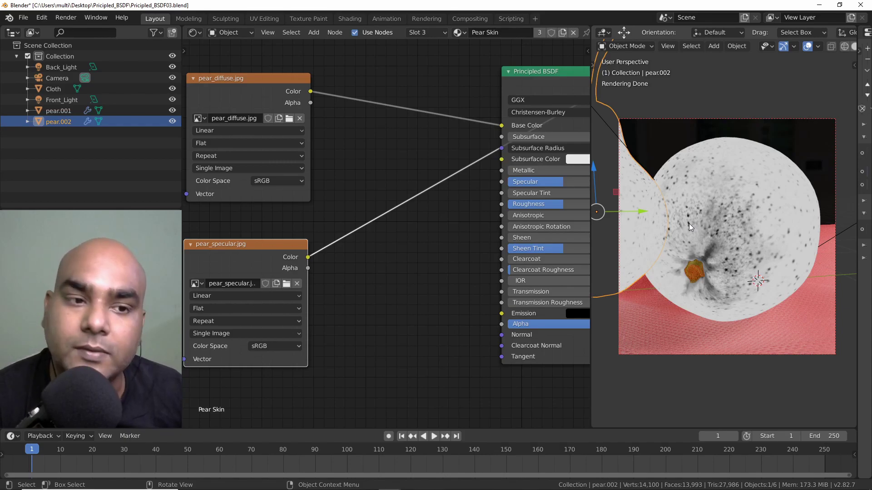
# Add a ColorRamp node, connect the pear_specular.jpg Color to its Fac and preview the ramp on the pears.
pyautogui.hotkey('shift', 'a')
pyautogui.click(378, 306)
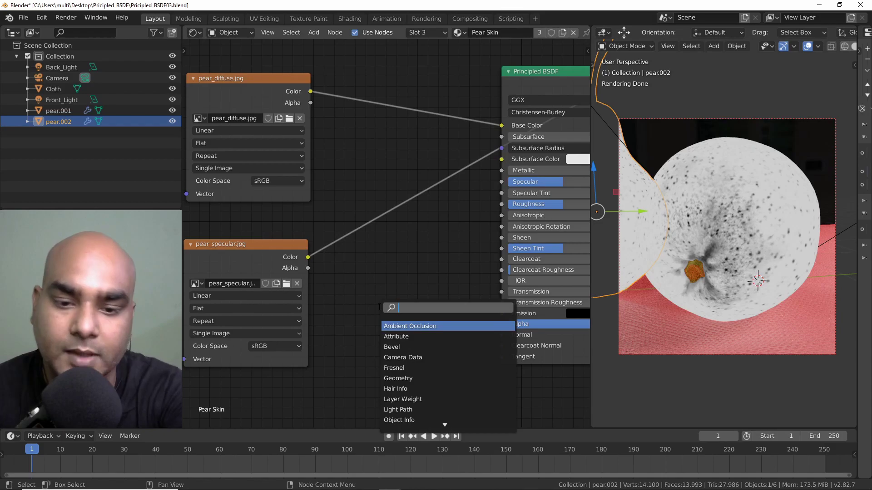
pyautogui.write('col')
pyautogui.press('Down')
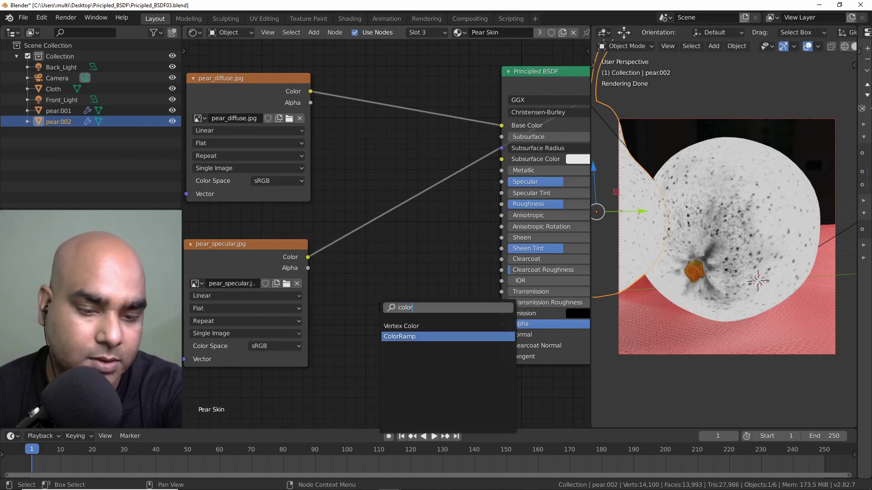
pyautogui.press('Return')
pyautogui.click(322, 264)
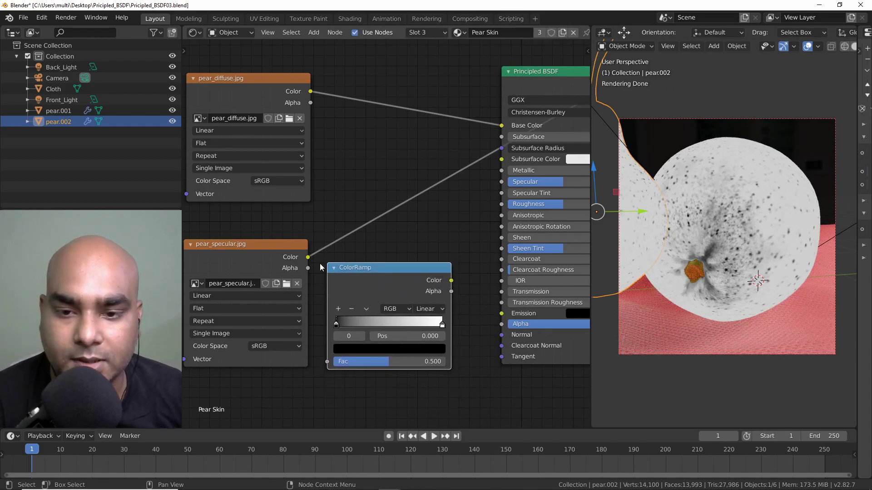
pyautogui.moveTo(308, 257); pyautogui.dragTo(326, 362)
pyautogui.keyDown('ctrl'); pyautogui.keyDown('shift'); pyautogui.click(383, 277); pyautogui.keyUp('shift'); pyautogui.keyUp('ctrl')
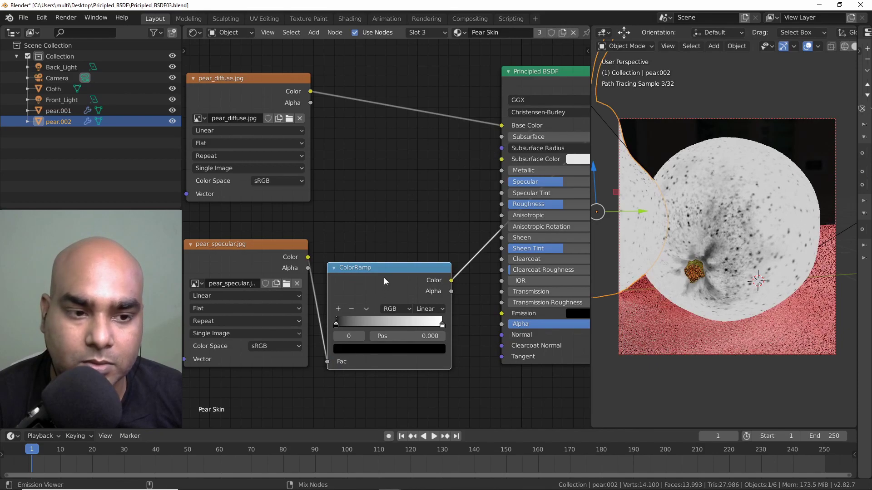
# Move the pear_specular.jpg and ColorRamp nodes farther away from the Principled BSDF.
pyautogui.moveTo(383, 226); pyautogui.dragTo(545, 210, button='middle')
pyautogui.moveTo(394, 236); pyautogui.dragTo(286, 244)
pyautogui.moveTo(478, 254); pyautogui.dragTo(381, 245)
pyautogui.moveTo(479, 194); pyautogui.dragTo(391, 215, button='middle')
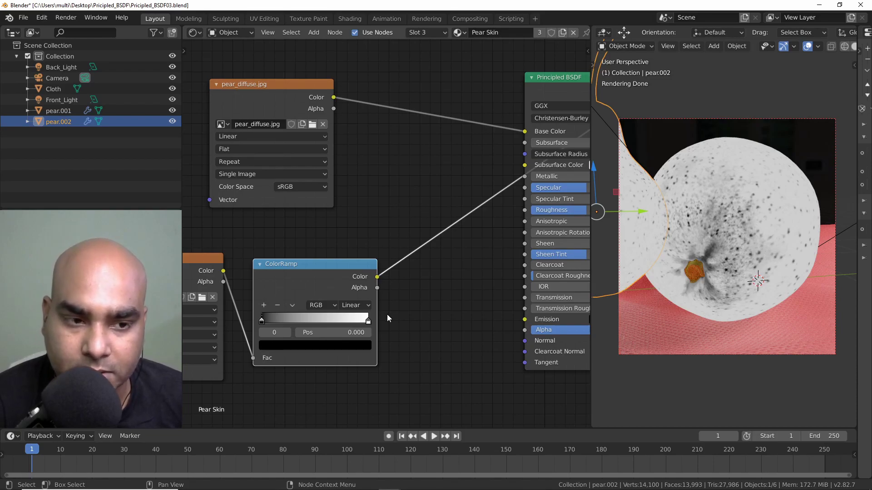
# Invert the ColorRamp with its white stop at 0.248 and black stop near the middle, and connect its Color to Roughness.
pyautogui.moveTo(263, 323); pyautogui.dragTo(293, 322)
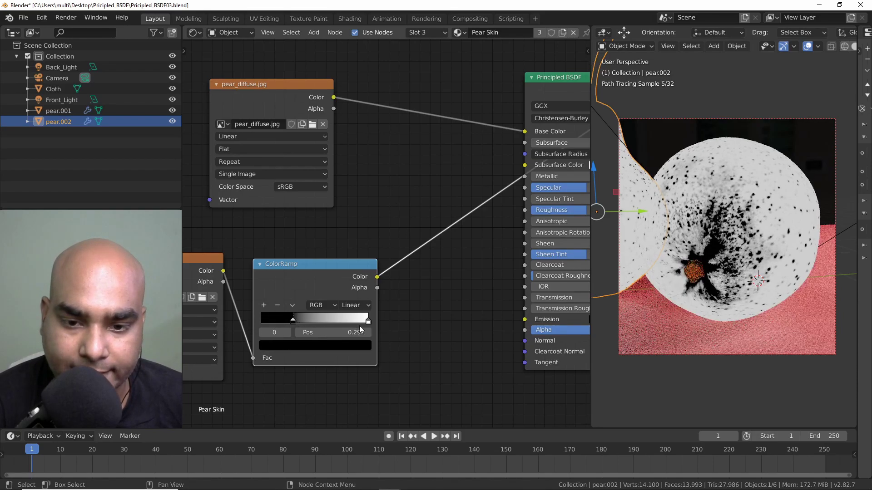
pyautogui.moveTo(368, 322); pyautogui.dragTo(289, 322)
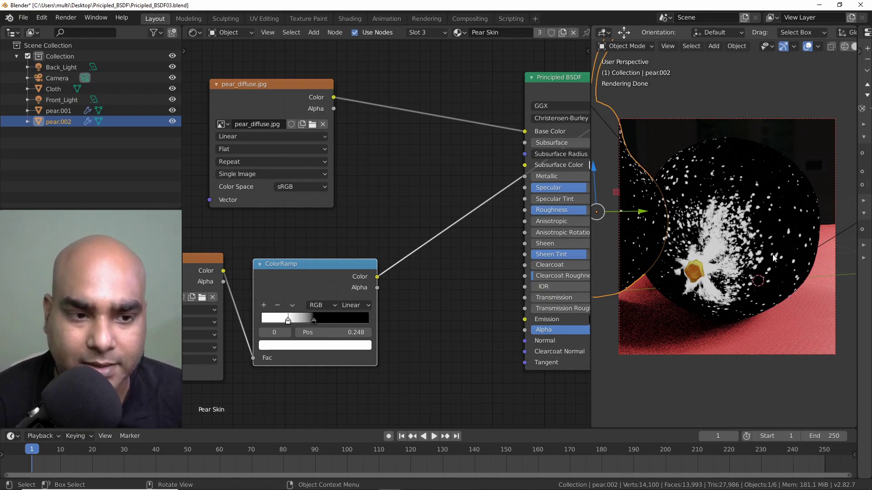
pyautogui.moveTo(407, 279); pyautogui.dragTo(355, 273, button='middle')
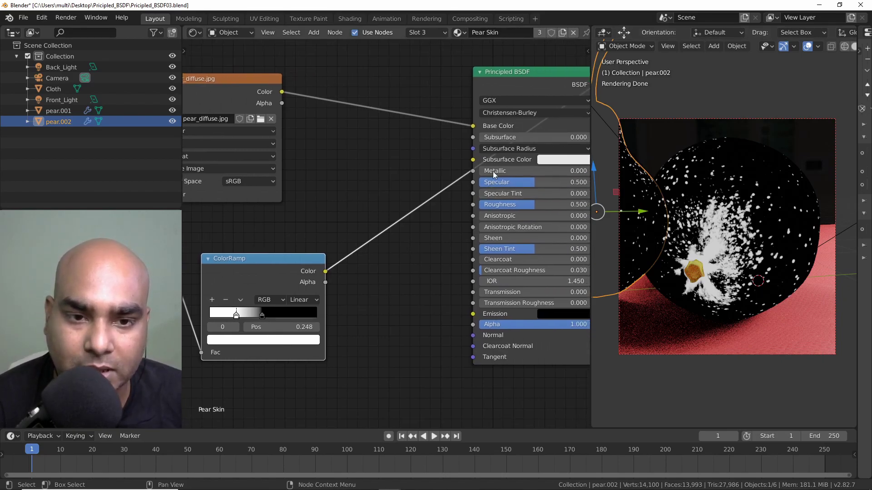
pyautogui.moveTo(473, 171); pyautogui.dragTo(475, 204)
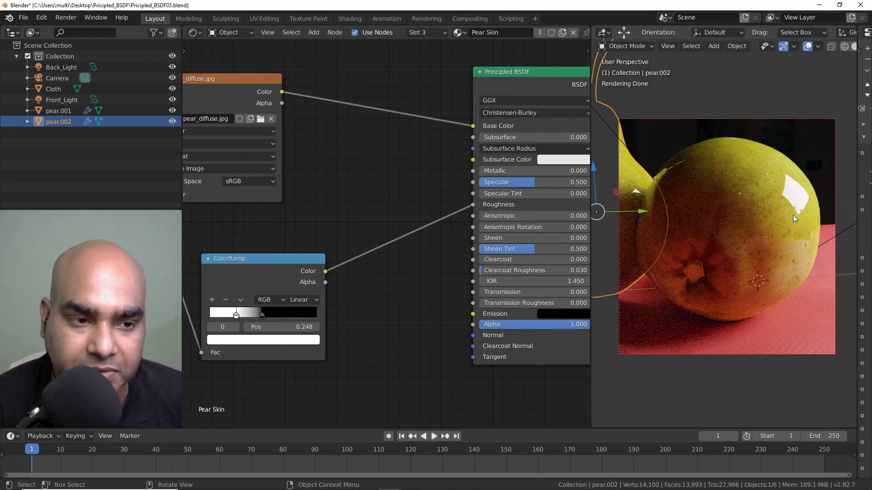
# Move the ColorRamp's stops to 0.000 and 0.305 and recolor them light gray and medium gray to soften the reflections.
pyautogui.moveTo(266, 258); pyautogui.dragTo(307, 242)
pyautogui.moveTo(277, 301); pyautogui.dragTo(274, 301)
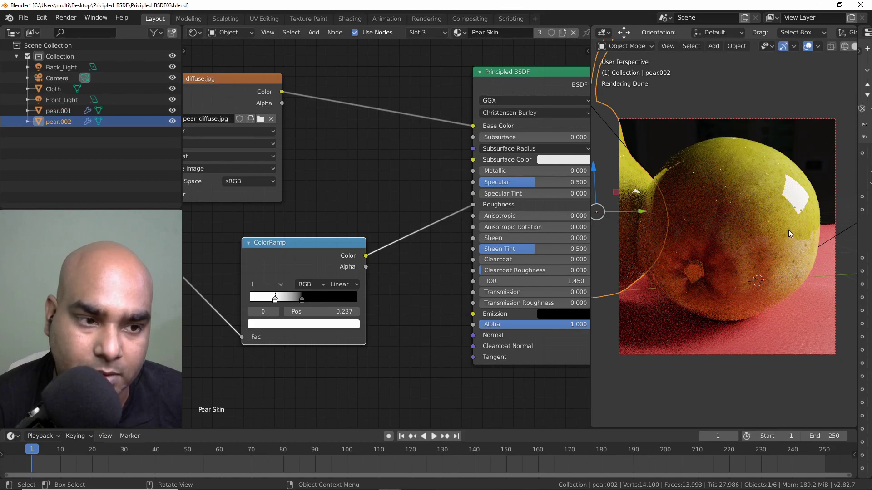
pyautogui.click(300, 301)
pyautogui.click(331, 324)
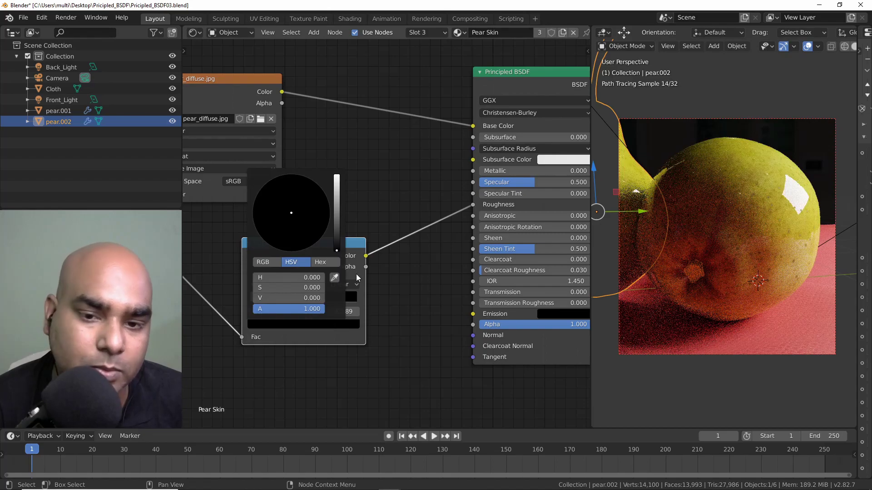
pyautogui.click(325, 324)
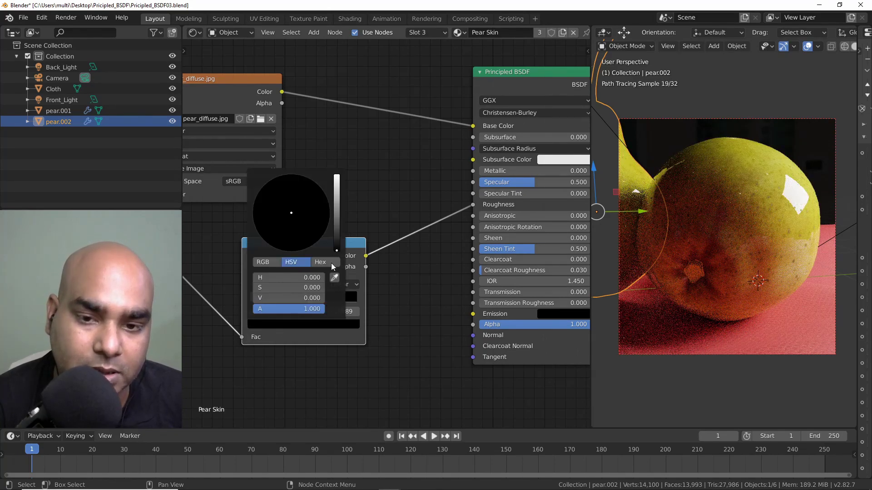
pyautogui.moveTo(338, 237); pyautogui.dragTo(339, 198)
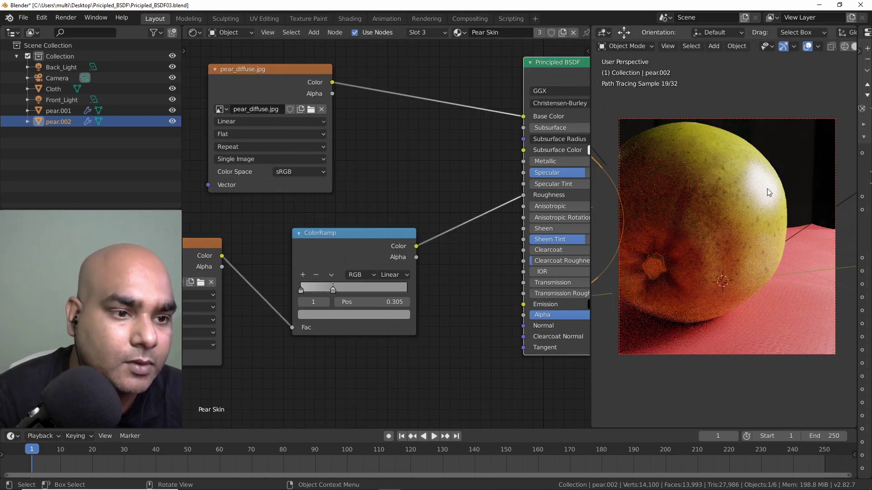
# Examine the softened highlights on the rear pear, return to the camera view and deselect the pear.
pyautogui.scroll(2, 767, 189)
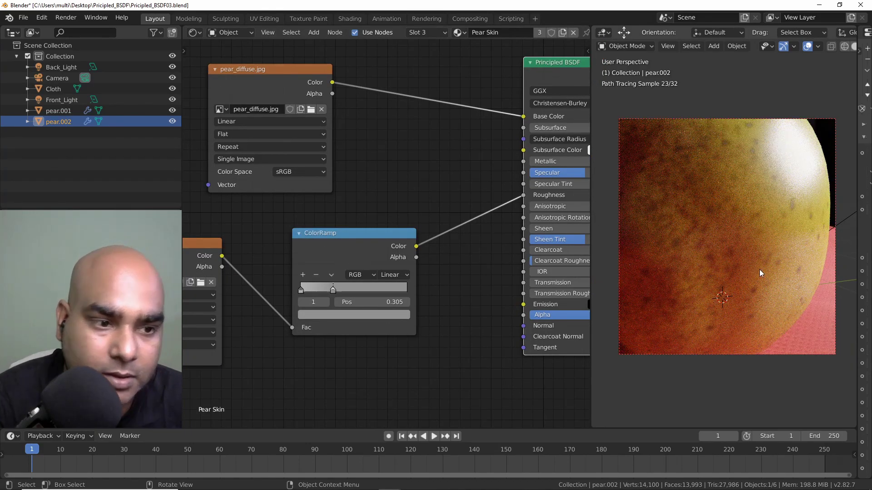
pyautogui.scroll(-2, 757, 263)
pyautogui.moveTo(705, 267); pyautogui.dragTo(759, 254, button='middle')
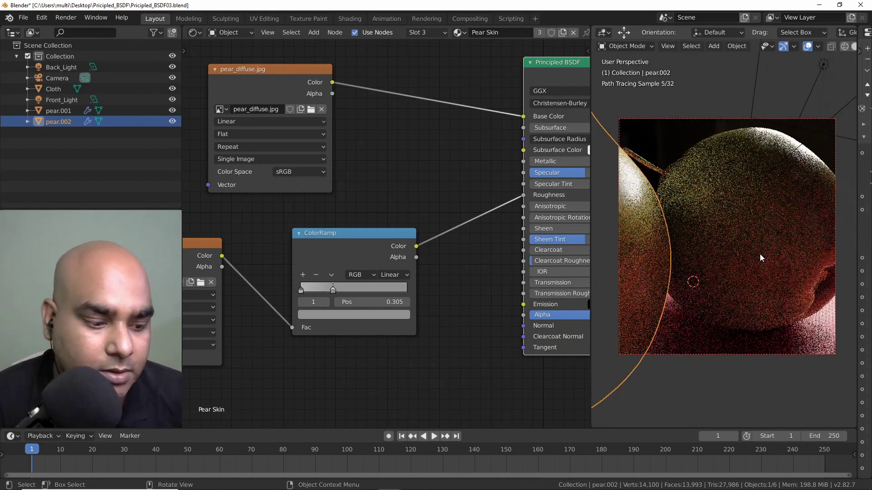
pyautogui.press('KP_0')
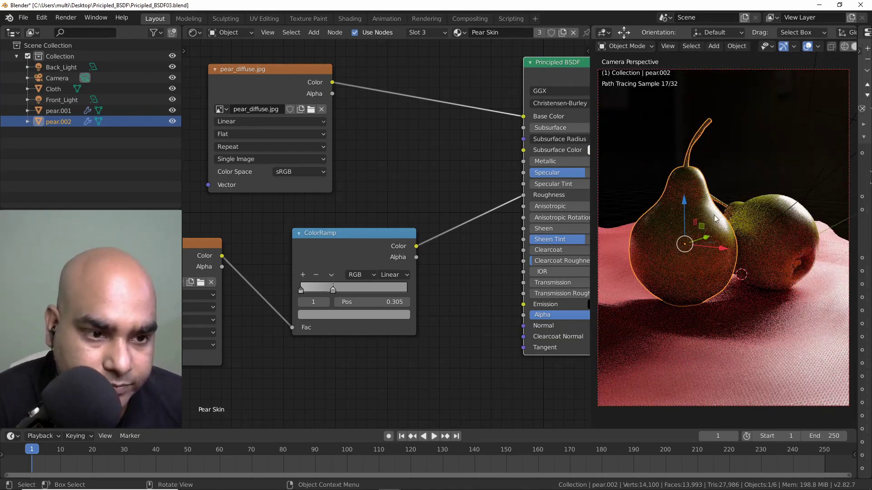
pyautogui.click(772, 162)
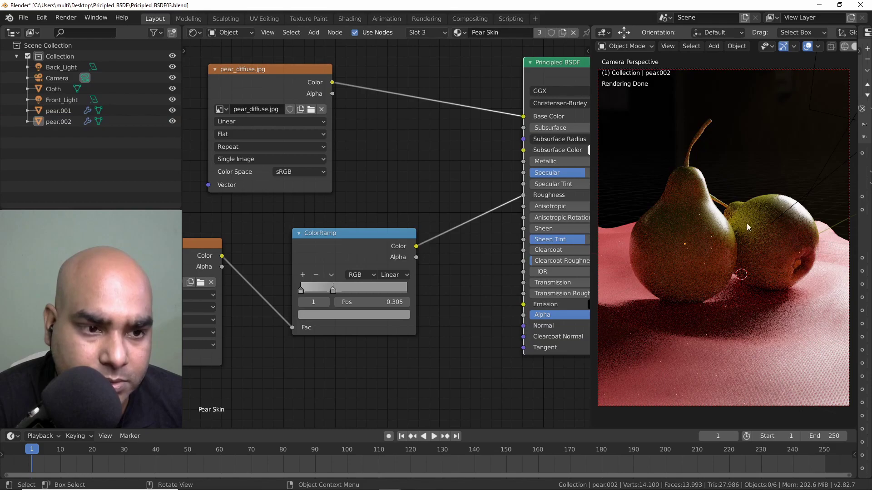
# Shift the pear_specular.jpg and ColorRamp nodes to make room and add the pear_normal_map.jpg image texture below them.
pyautogui.scroll(-4, 404, 308)
pyautogui.moveTo(277, 332); pyautogui.dragTo(371, 304, button='middle')
pyautogui.moveTo(443, 209); pyautogui.dragTo(412, 208)
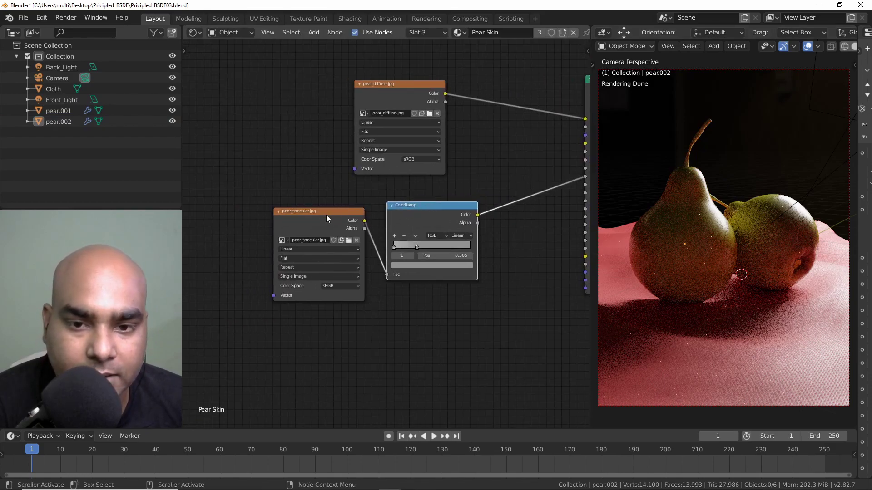
pyautogui.moveTo(327, 214); pyautogui.dragTo(325, 198)
pyautogui.moveTo(420, 207); pyautogui.dragTo(429, 199)
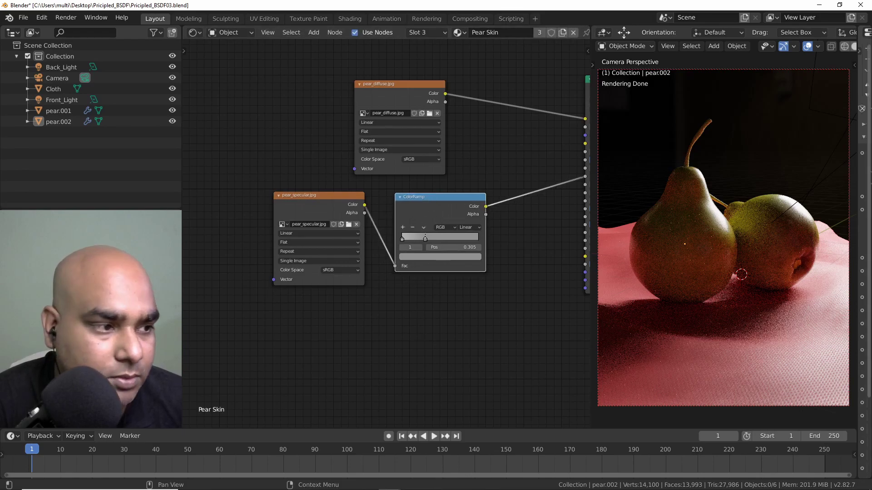
pyautogui.moveTo(871, 318); pyautogui.dragTo(298, 314)
pyautogui.moveTo(451, 294); pyautogui.dragTo(452, 242, button='middle')
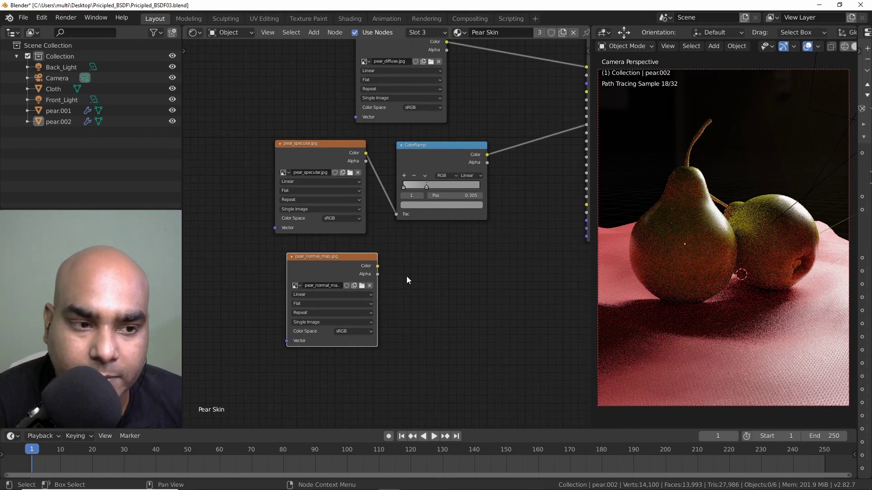
# Add a Normal Map node beside the pear_normal_map.jpg texture.
pyautogui.scroll(2, 407, 276)
pyautogui.moveTo(435, 287); pyautogui.dragTo(422, 239, button='middle')
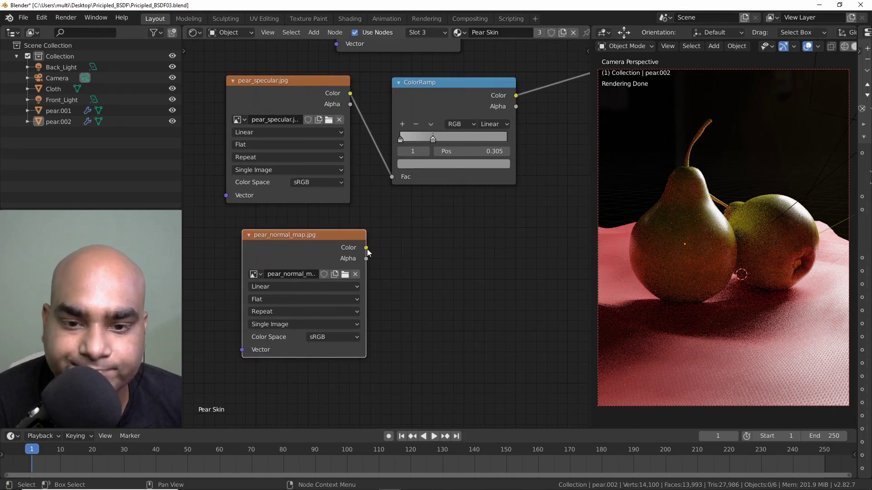
pyautogui.hotkey('shift', 'a')
pyautogui.click(439, 299)
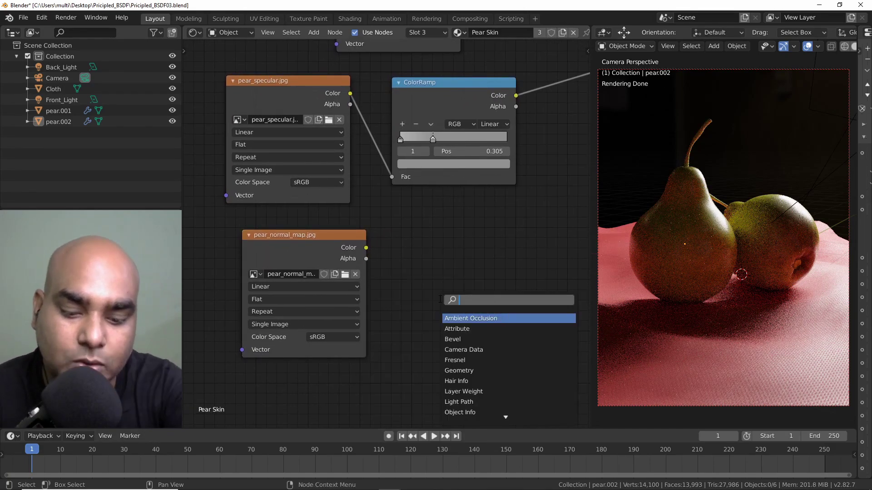
pyautogui.write('nor')
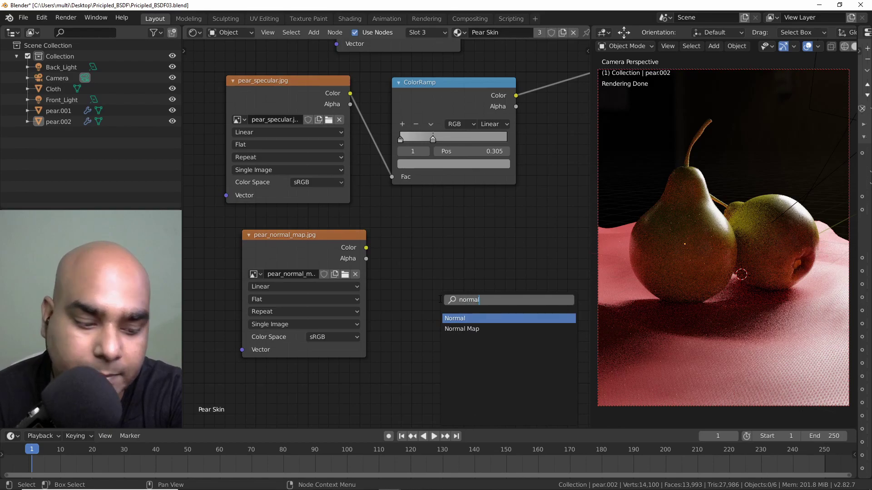
pyautogui.write('mal')
pyautogui.press('Down')
pyautogui.press('Return')
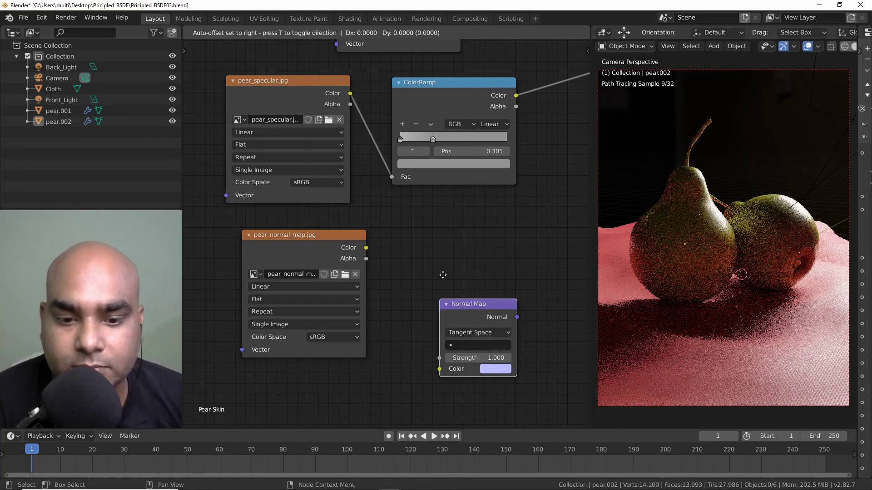
pyautogui.click(440, 205)
# Connect the pear_normal_map.jpg Color to the Normal Map's Color and its Normal output to the Principled BSDF's Normal.
pyautogui.moveTo(366, 248); pyautogui.dragTo(438, 295)
pyautogui.moveTo(525, 243); pyautogui.dragTo(380, 255, button='middle')
pyautogui.moveTo(380, 255); pyautogui.dragTo(519, 200)
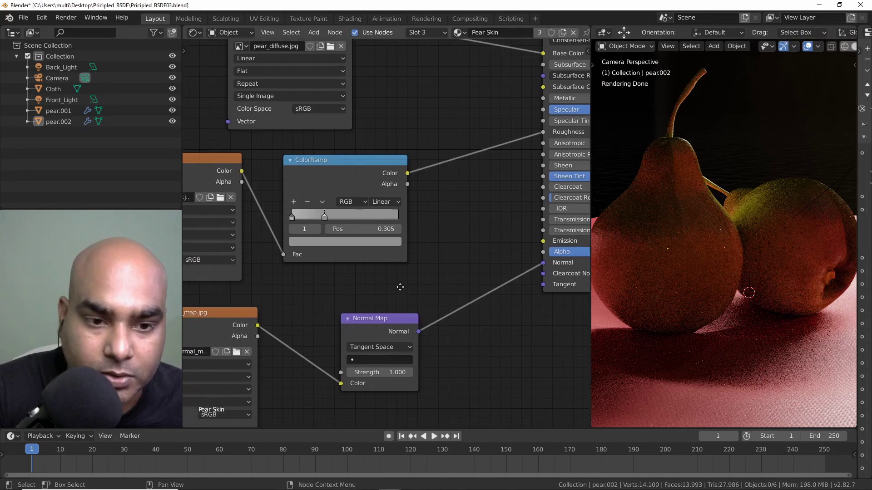
pyautogui.moveTo(402, 286); pyautogui.dragTo(354, 298, button='middle')
pyautogui.moveTo(293, 269); pyautogui.dragTo(300, 274)
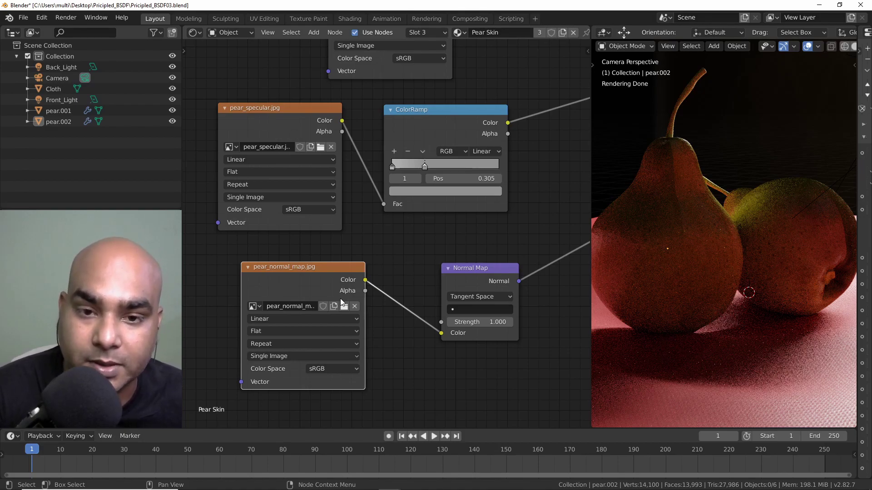
# Preview the diffuse, specular, ColorRamp and pear_normal_map.jpg nodes in turn on the pears with the Emission Viewer.
pyautogui.moveTo(380, 92); pyautogui.dragTo(366, 215, button='middle')
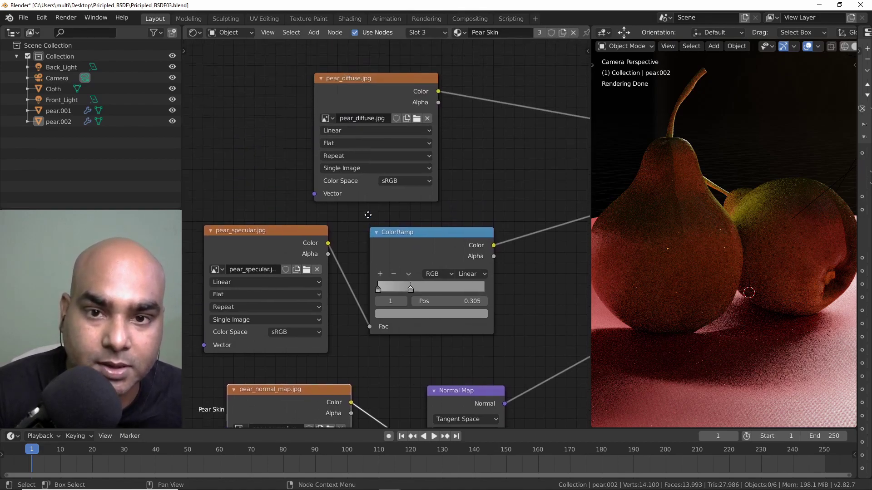
pyautogui.keyDown('ctrl'); pyautogui.keyDown('shift'); pyautogui.click(372, 94); pyautogui.keyUp('shift'); pyautogui.keyUp('ctrl')
pyautogui.keyDown('ctrl'); pyautogui.keyDown('shift'); pyautogui.click(411, 243); pyautogui.keyUp('shift'); pyautogui.keyUp('ctrl')
pyautogui.keyDown('ctrl'); pyautogui.keyDown('shift'); pyautogui.click(239, 253); pyautogui.keyUp('shift'); pyautogui.keyUp('ctrl')
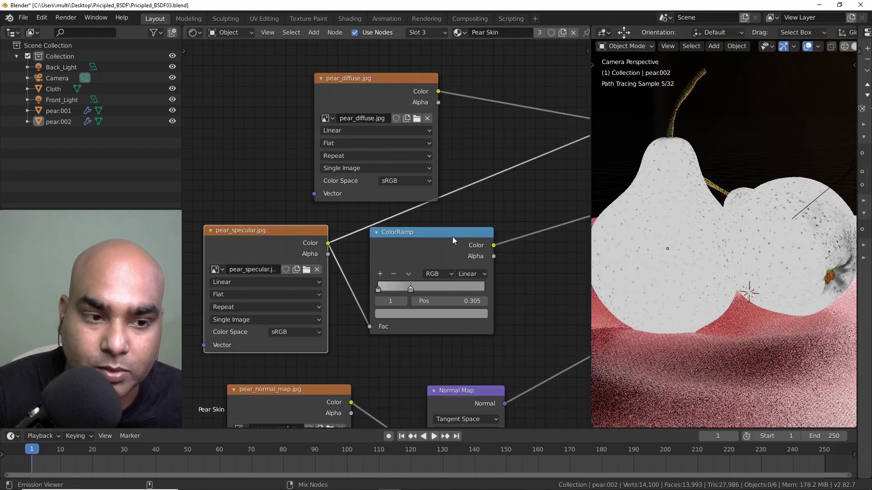
pyautogui.keyDown('ctrl'); pyautogui.keyDown('shift'); pyautogui.click(419, 268); pyautogui.keyUp('shift'); pyautogui.keyUp('ctrl')
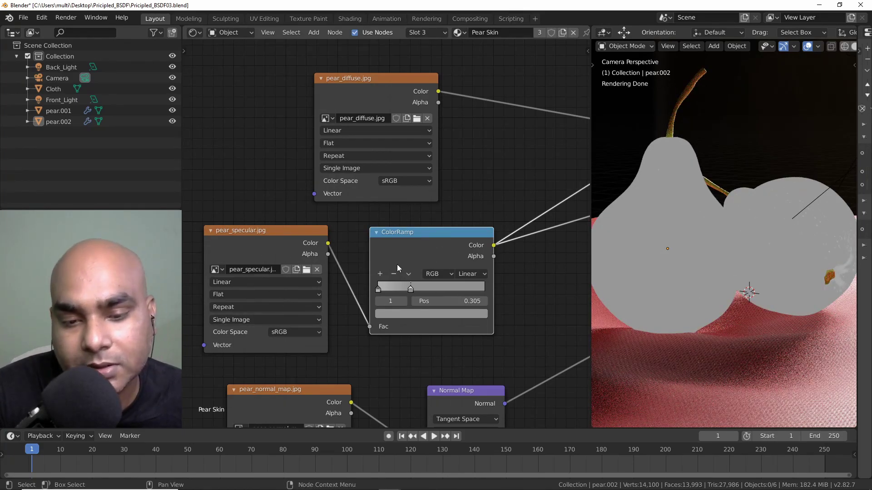
pyautogui.moveTo(397, 344); pyautogui.dragTo(355, 212, button='middle')
pyautogui.keyDown('ctrl'); pyautogui.keyDown('shift'); pyautogui.click(253, 269); pyautogui.keyUp('shift'); pyautogui.keyUp('ctrl')
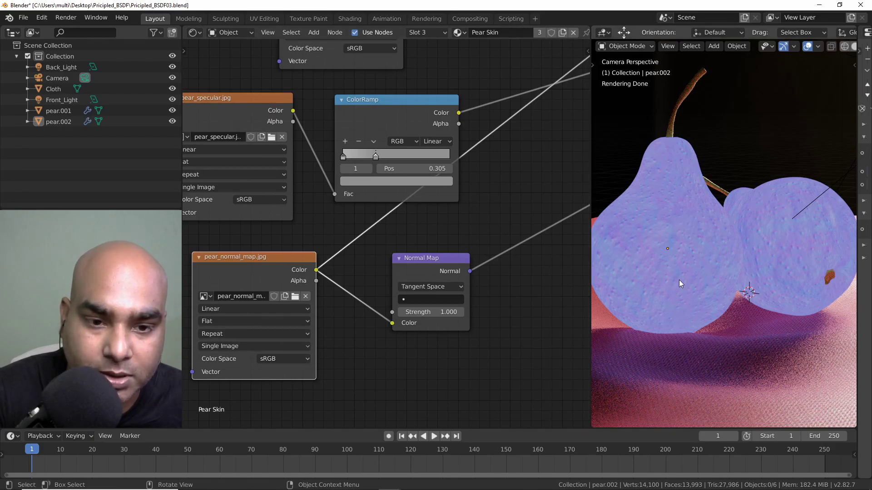
# Try connecting the pear_normal_map.jpg Color straight to the Principled BSDF's Normal and remove that link.
pyautogui.moveTo(427, 235); pyautogui.dragTo(356, 266, button='middle')
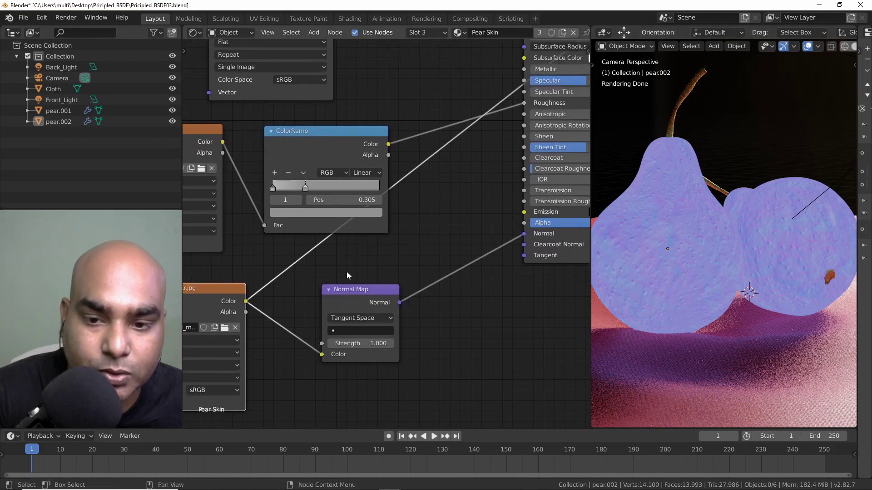
pyautogui.moveTo(246, 302); pyautogui.dragTo(525, 234)
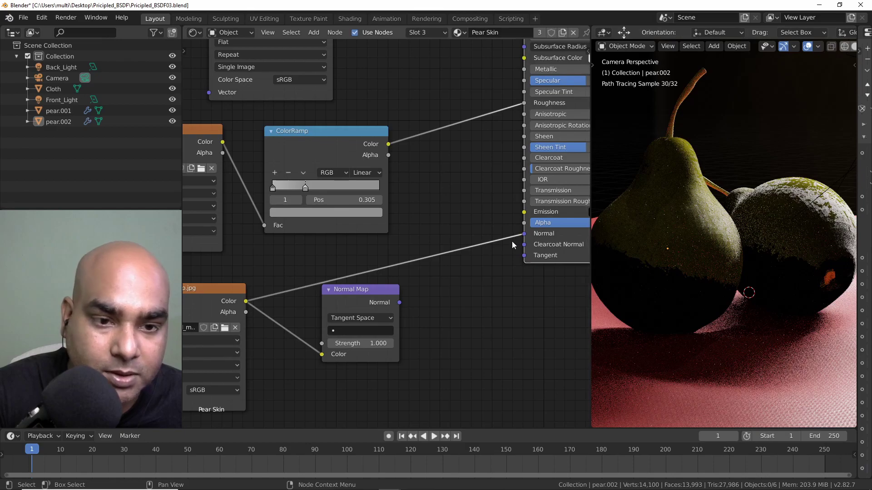
pyautogui.moveTo(524, 234); pyautogui.dragTo(320, 366)
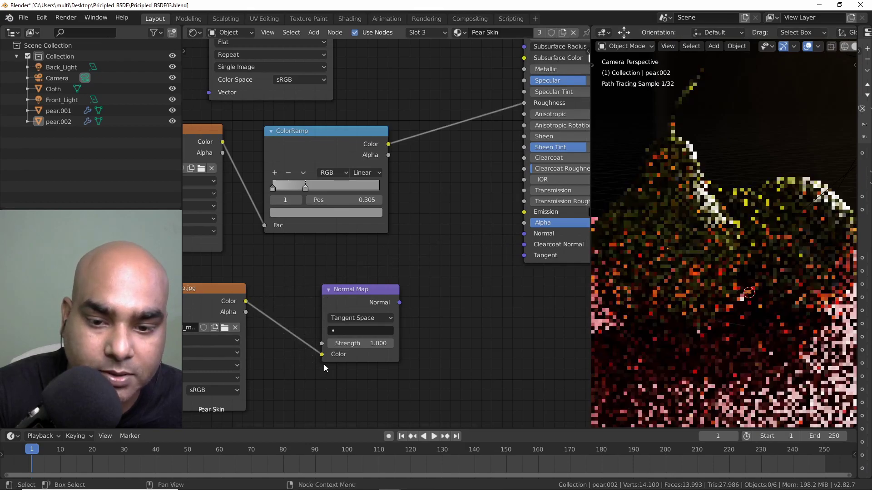
# Preview the Normal Map node on the pears and set the pear_normal_map.jpg Color Space to Non-Color.
pyautogui.keyDown('ctrl'); pyautogui.keyDown('shift'); pyautogui.click(372, 295); pyautogui.keyUp('shift'); pyautogui.keyUp('ctrl')
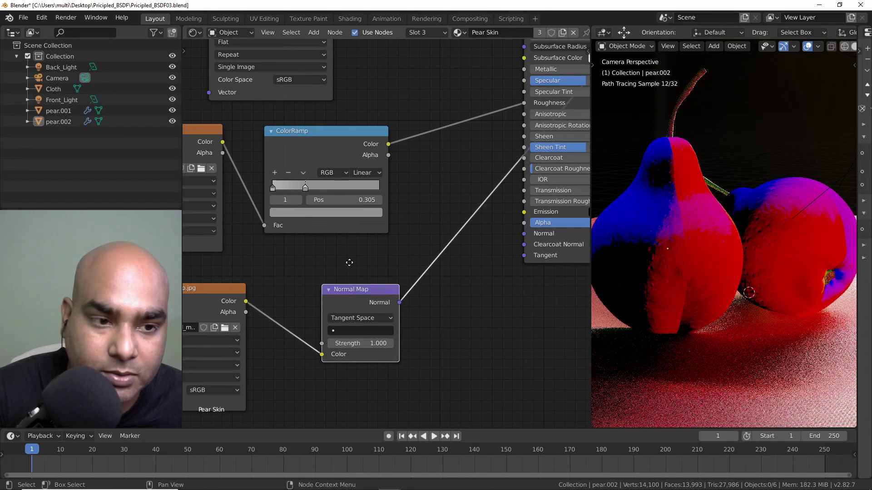
pyautogui.moveTo(345, 260); pyautogui.dragTo(432, 243, button='middle')
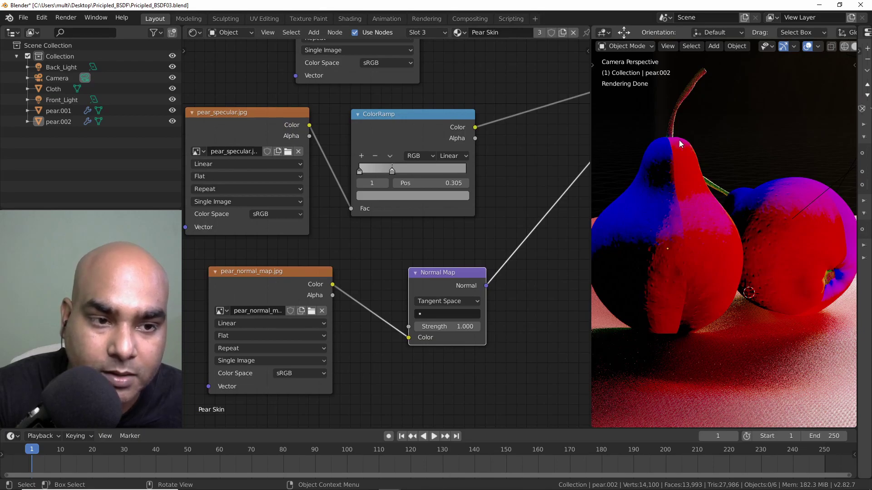
pyautogui.click(301, 374)
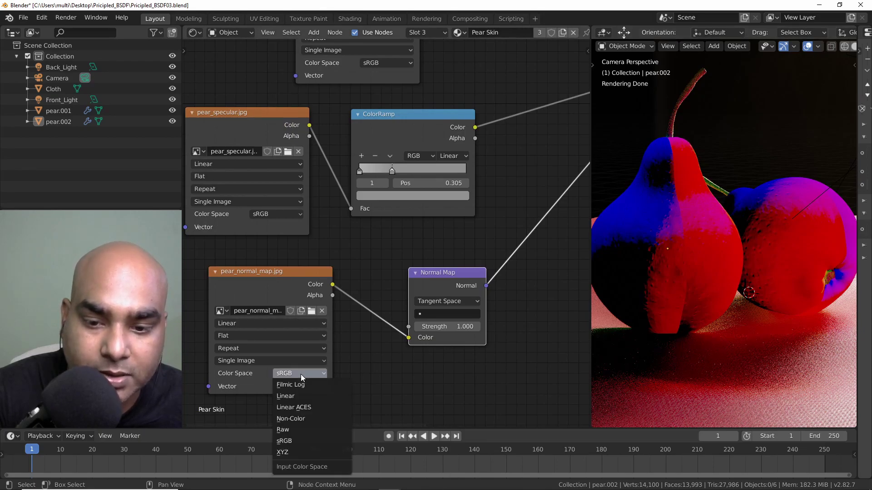
pyautogui.click(293, 419)
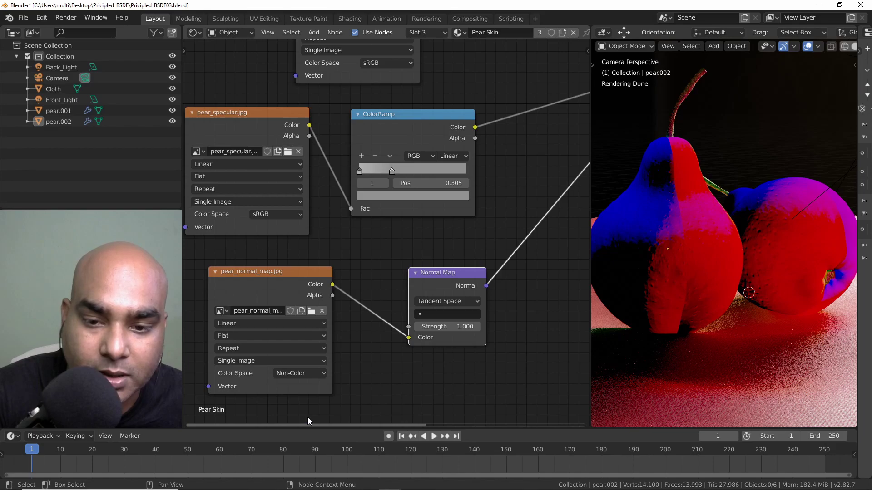
pyautogui.hotkey('ctrl', 'z')
pyautogui.hotkey('ctrl', 'shift', 'z')
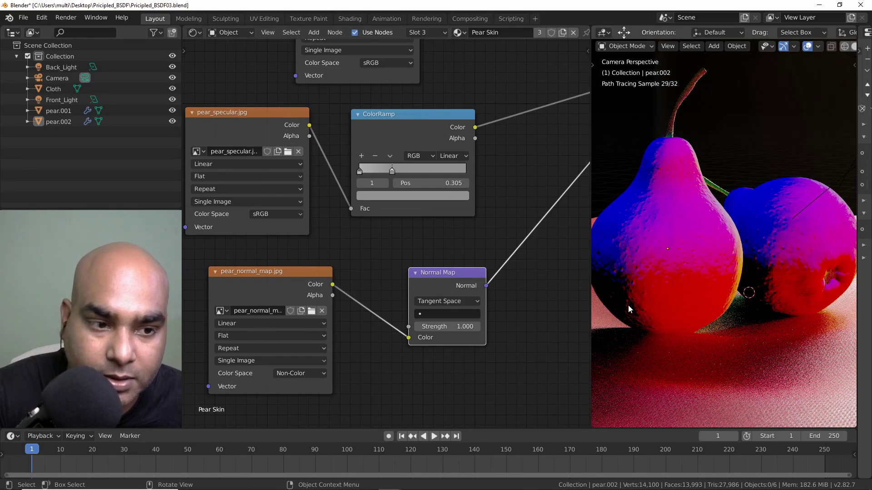
# Preview the Principled BSDF again and reconnect the Normal Map's Normal output to its Normal input.
pyautogui.moveTo(429, 268); pyautogui.dragTo(241, 351, button='middle')
pyautogui.keyDown('ctrl'); pyautogui.keyDown('shift'); pyautogui.click(483, 67); pyautogui.keyUp('shift'); pyautogui.keyUp('ctrl')
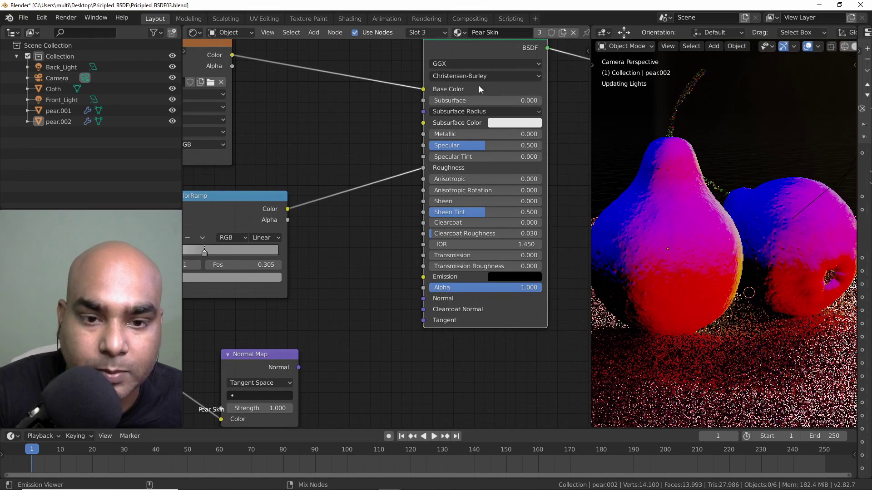
pyautogui.moveTo(391, 302); pyautogui.dragTo(426, 276, button='middle')
pyautogui.moveTo(339, 347); pyautogui.dragTo(465, 276)
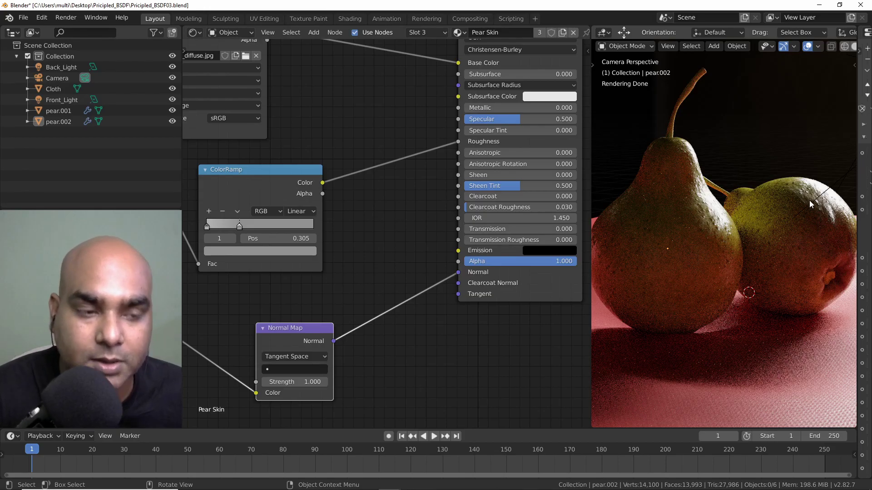
# Examine the sideways pear's surface and the colour of the ColorRamp's first stop at position 0.
pyautogui.moveTo(808, 203)
pyautogui.mouseDown(button='middle')
pyautogui.moveTo(804, 215)
pyautogui.moveTo(669, 214)
pyautogui.moveTo(664, 224)
pyautogui.mouseUp(button='middle')
pyautogui.scroll(1, 810, 212)
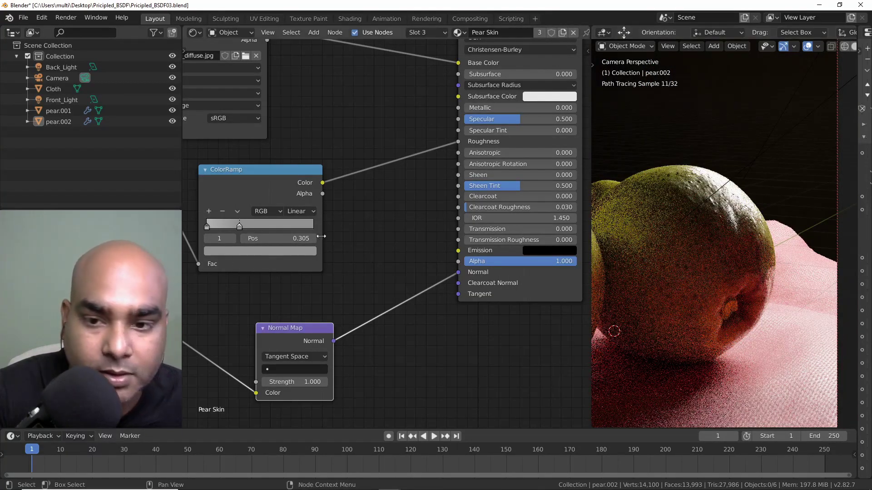
pyautogui.moveTo(344, 220); pyautogui.dragTo(438, 207, button='middle')
pyautogui.click(299, 215)
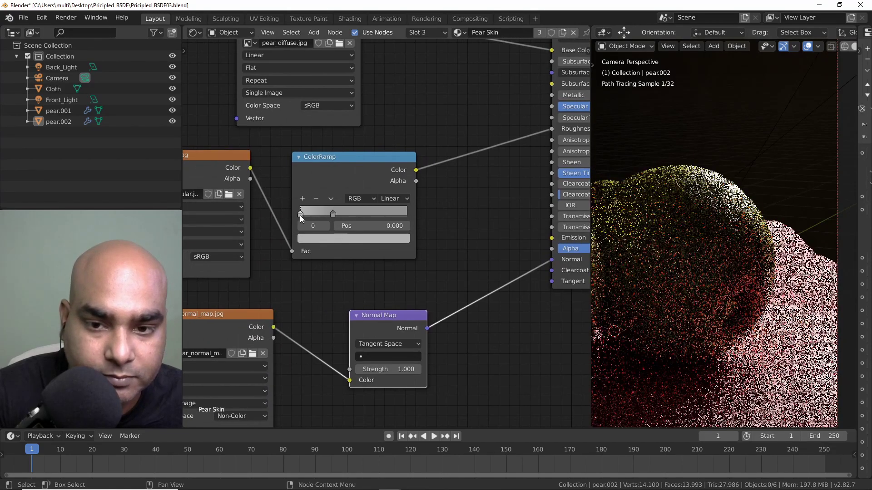
pyautogui.click(354, 239)
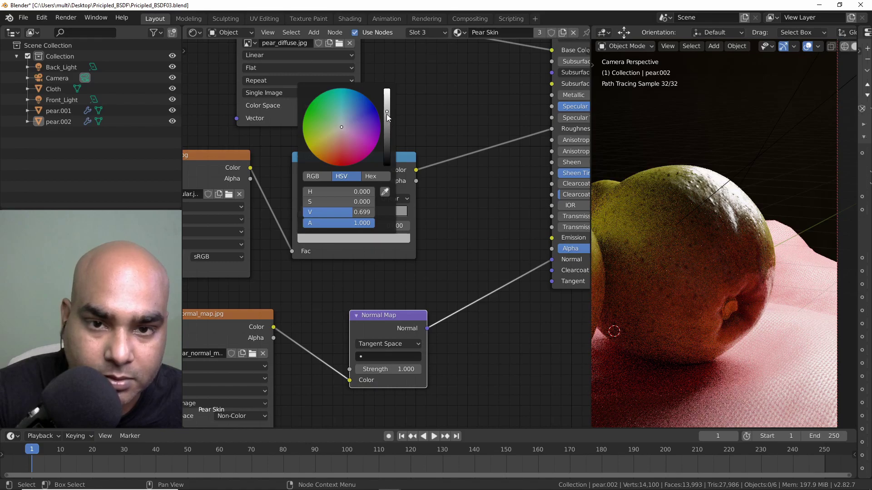
# Try lighter and darker grays, including value 0.757, on the ColorRamp's second stop while judging the pear's shine.
pyautogui.click(333, 214)
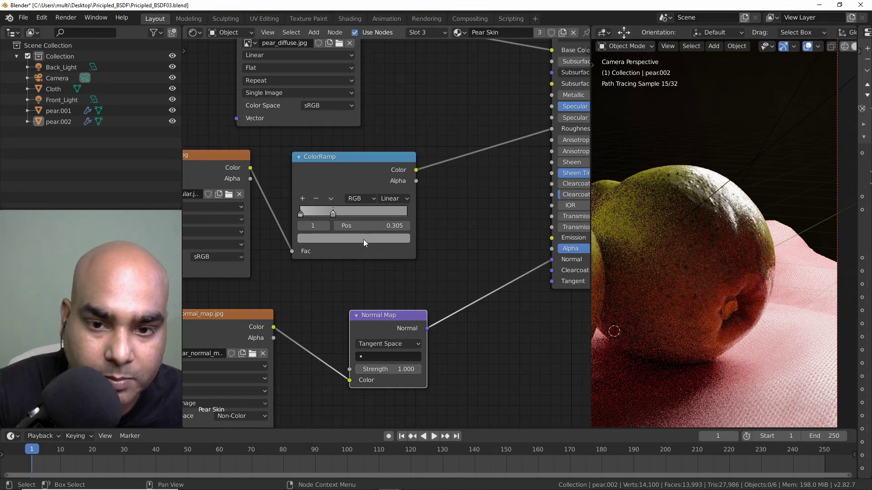
pyautogui.click(350, 239)
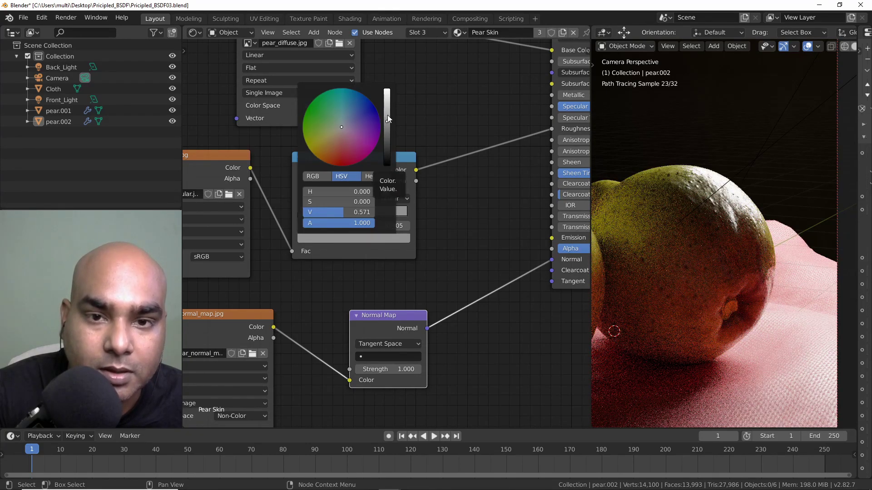
pyautogui.moveTo(388, 117); pyautogui.dragTo(390, 109)
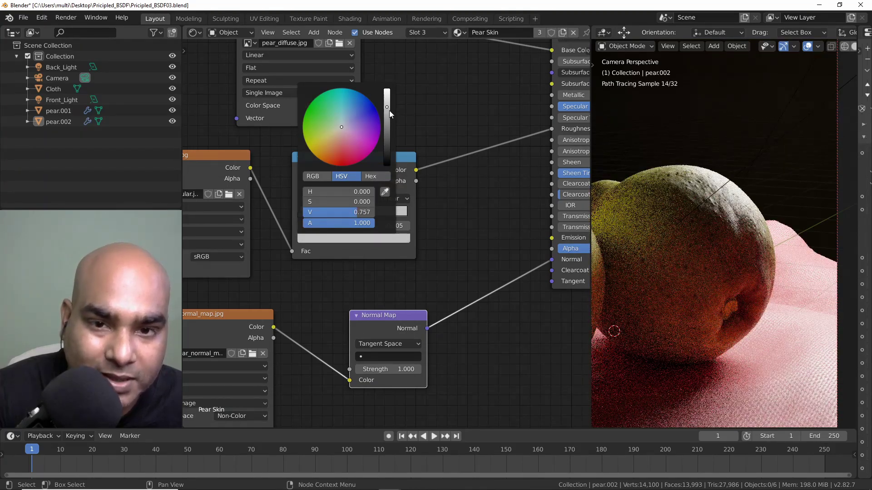
pyautogui.click(386, 126)
pyautogui.click(386, 143)
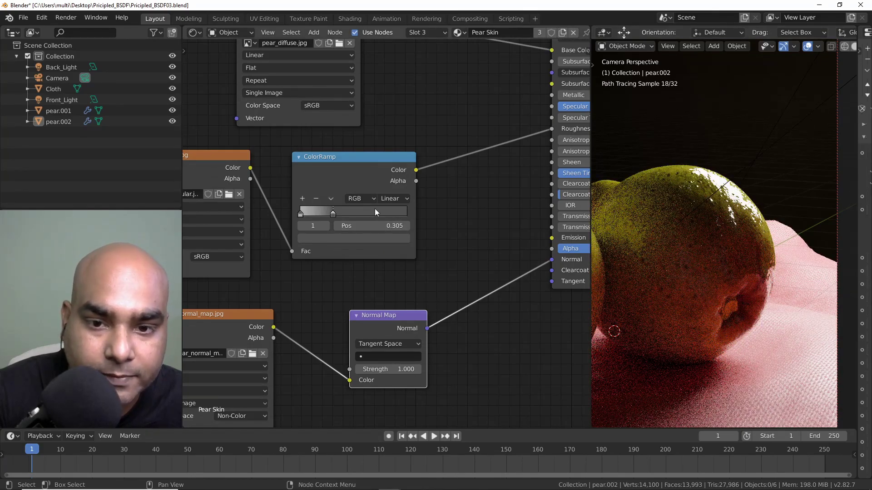
# Set the ColorRamp's second stop to a gray slightly lighter than value 0.559 and check both pears in the camera view.
pyautogui.click(369, 235)
pyautogui.click(388, 123)
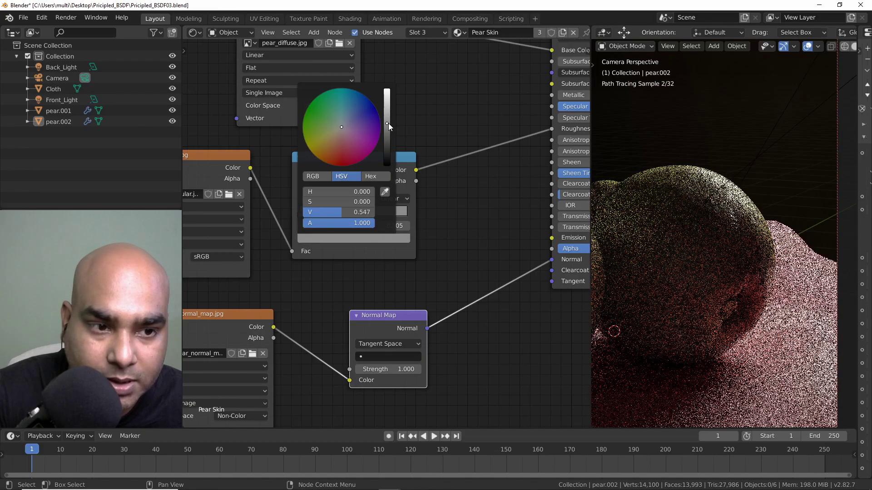
pyautogui.click(388, 122)
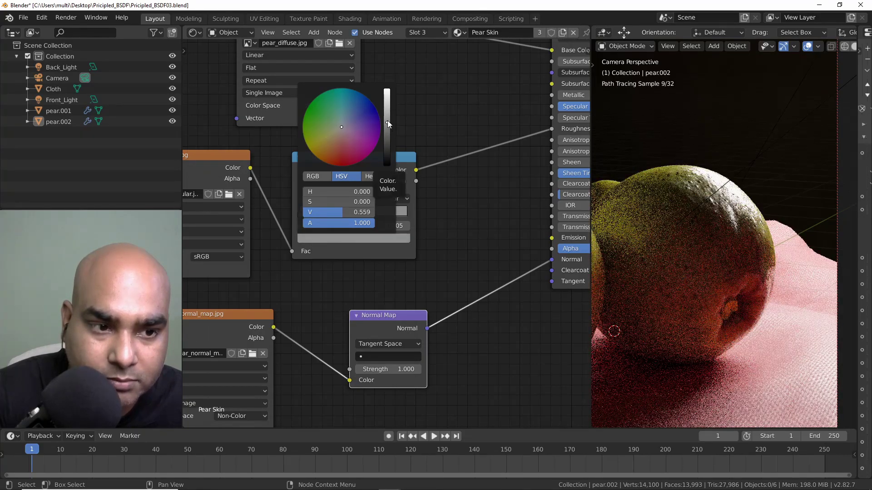
pyautogui.click(387, 117)
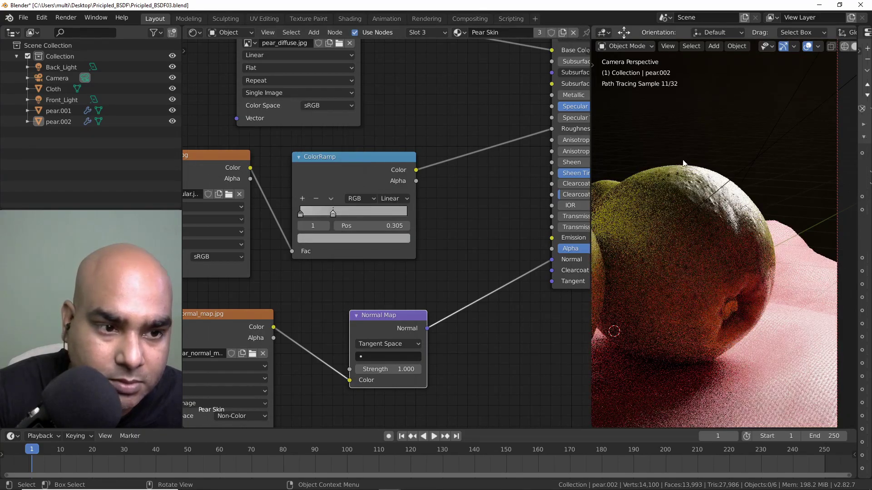
pyautogui.scroll(-3, 736, 222)
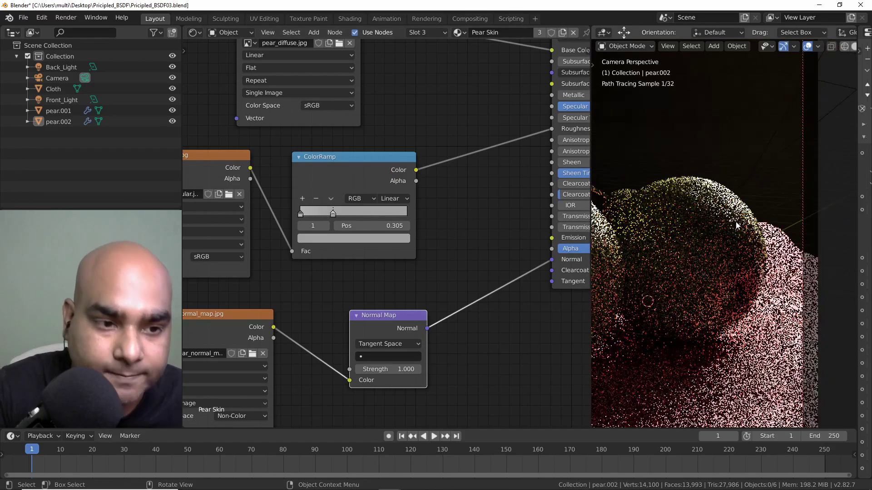
pyautogui.scroll(3, 729, 278)
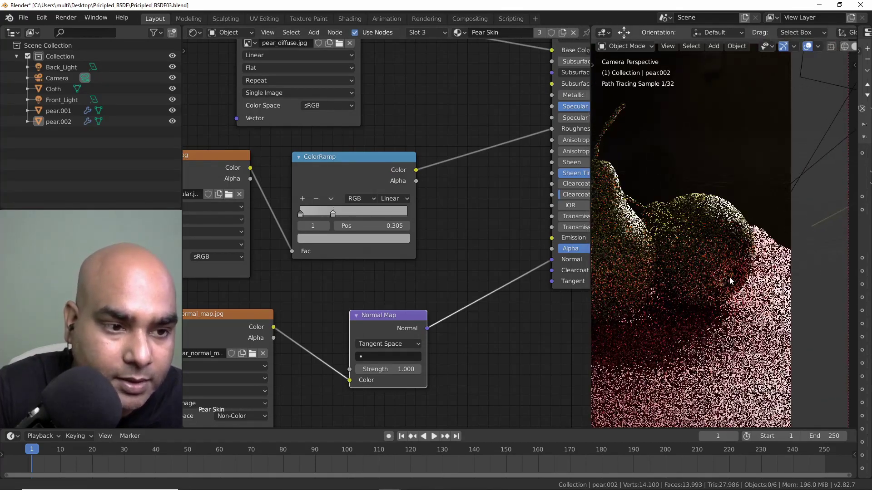
pyautogui.scroll(-2, 728, 276)
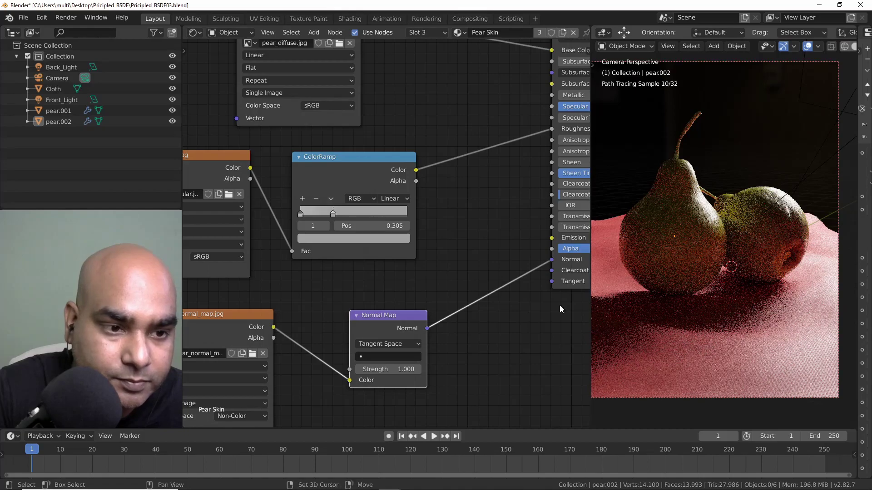
pyautogui.moveTo(507, 237); pyautogui.dragTo(497, 238, button='middle')
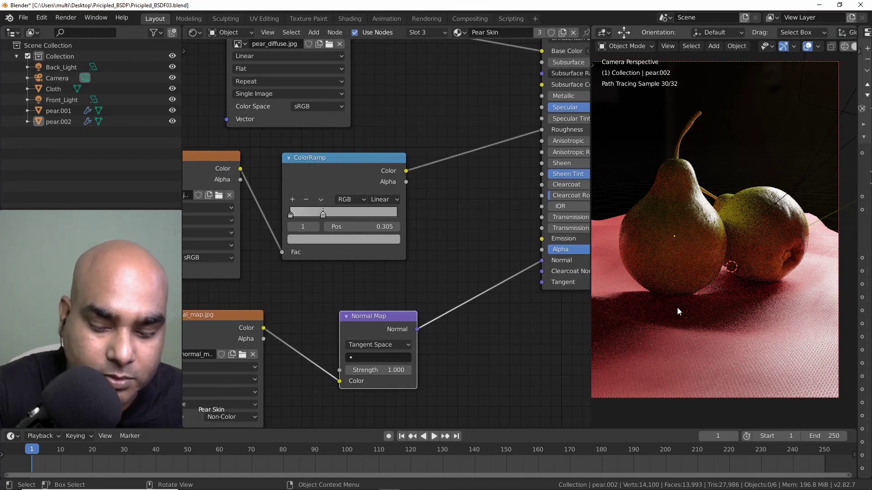
# Render the textured pears into Slot 6 and close the render window.
pyautogui.press('F12')
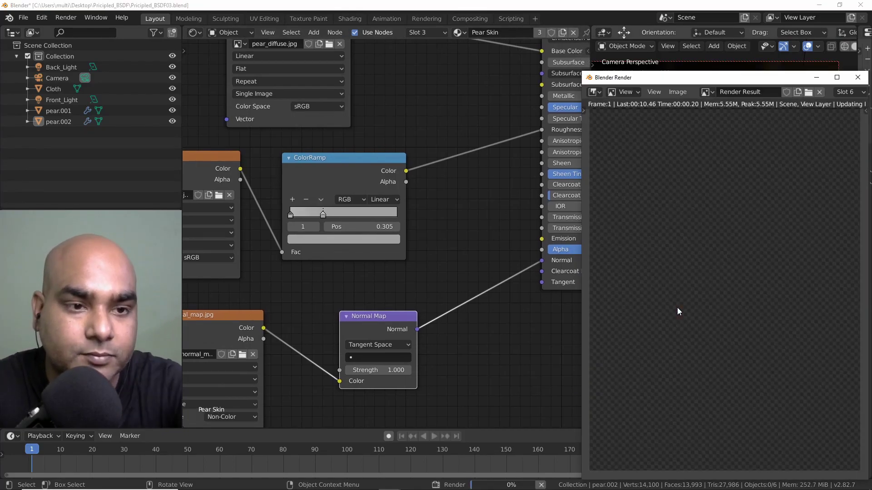
pyautogui.moveTo(677, 82); pyautogui.dragTo(381, 40)
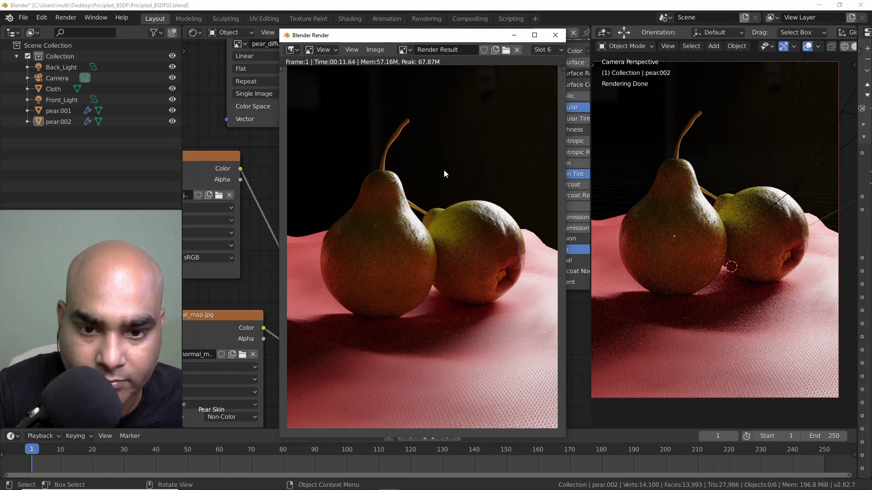
pyautogui.click(555, 35)
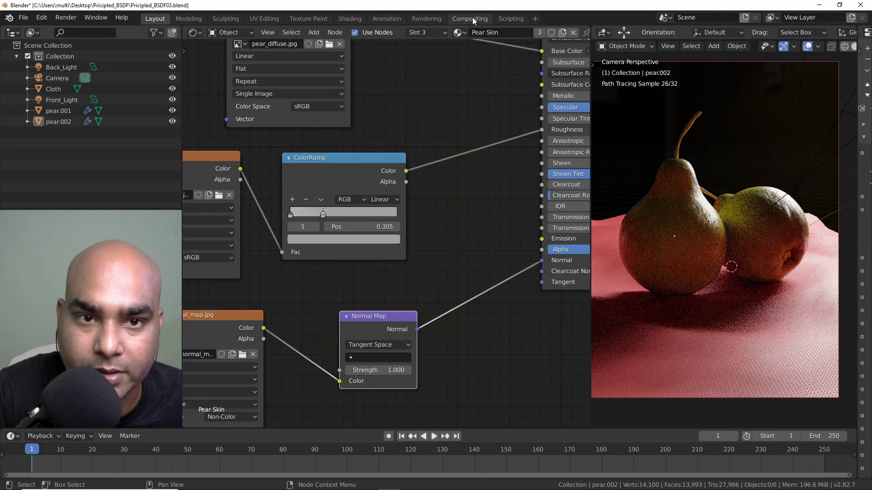
# Compare the pear renders in Slot 5 and Slot 6, and make the empty Slot 7 the active render slot.
pyautogui.click(433, 19)
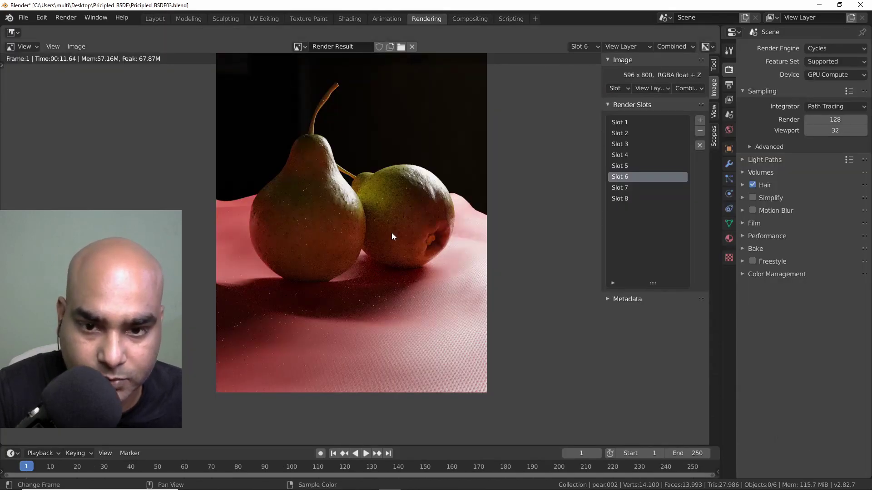
pyautogui.click(626, 167)
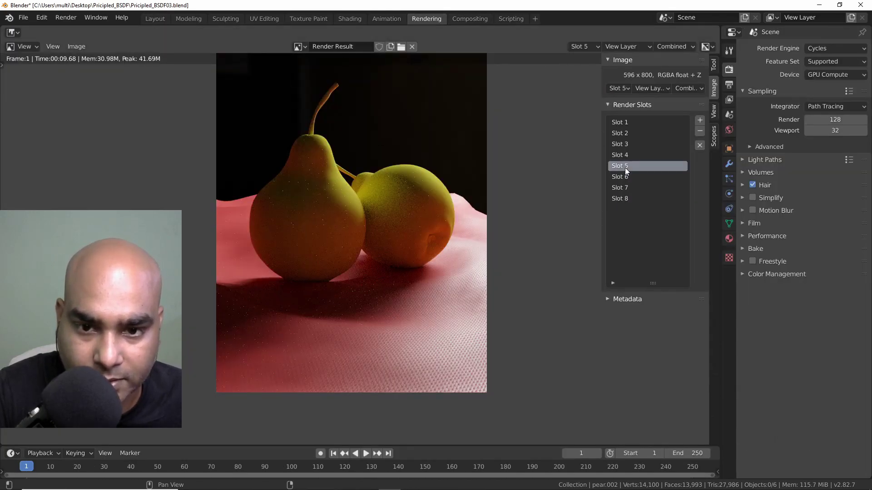
pyautogui.click(626, 176)
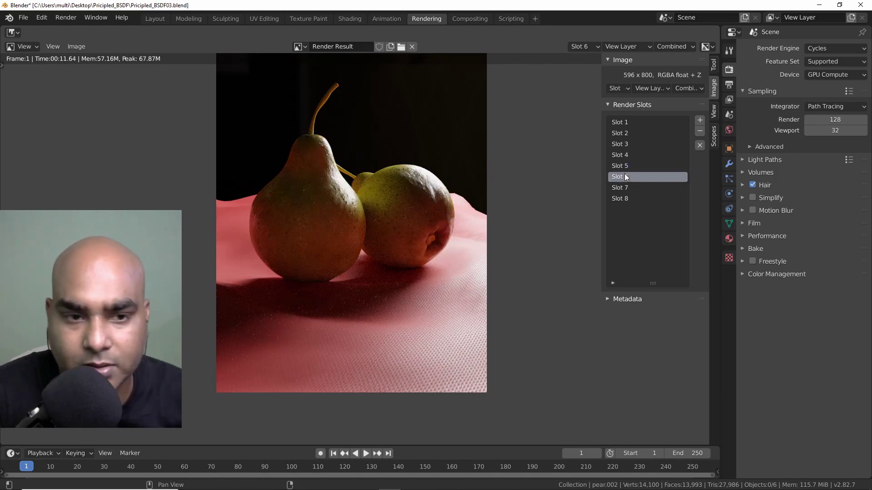
pyautogui.click(624, 166)
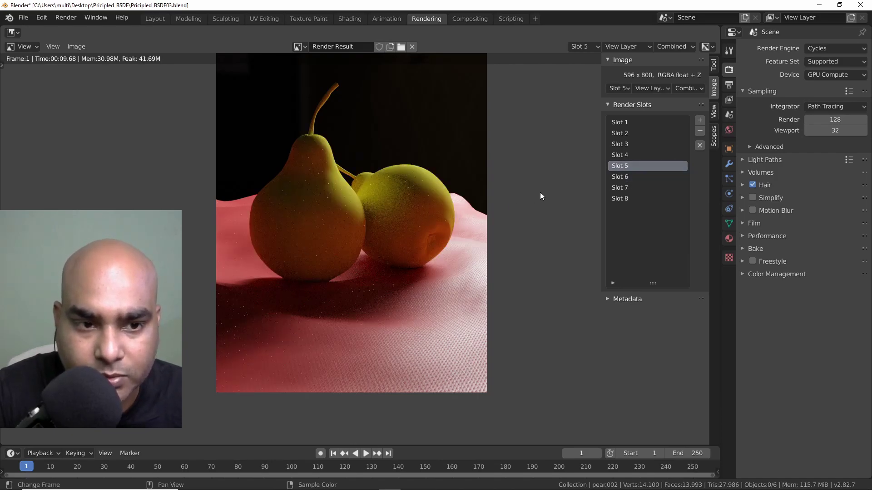
pyautogui.click(627, 177)
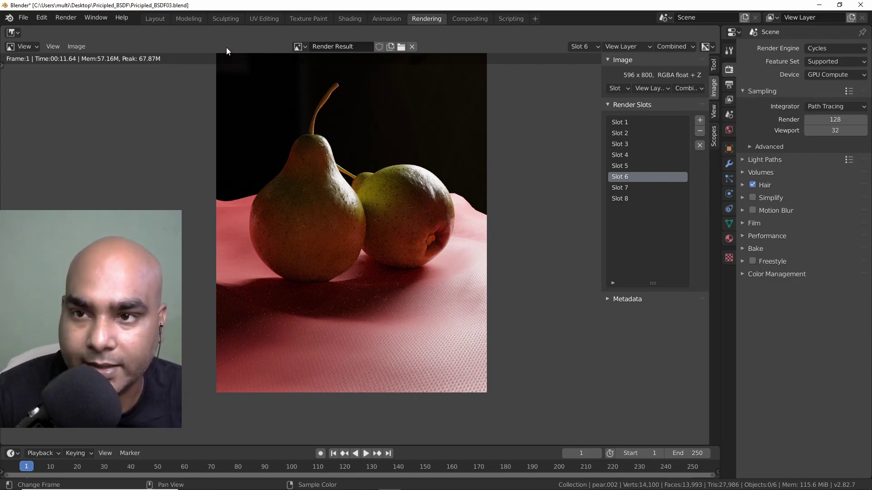
pyautogui.click(629, 187)
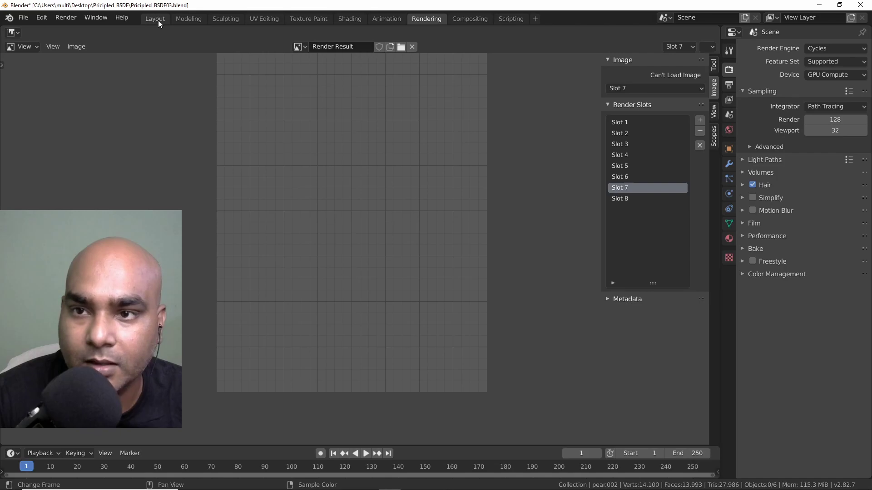
# Set the Pear Skin Principled BSDF's Subsurface Color to light green and its Subsurface to 0.145.
pyautogui.click(159, 21)
pyautogui.moveTo(508, 179); pyautogui.dragTo(268, 283, button='middle')
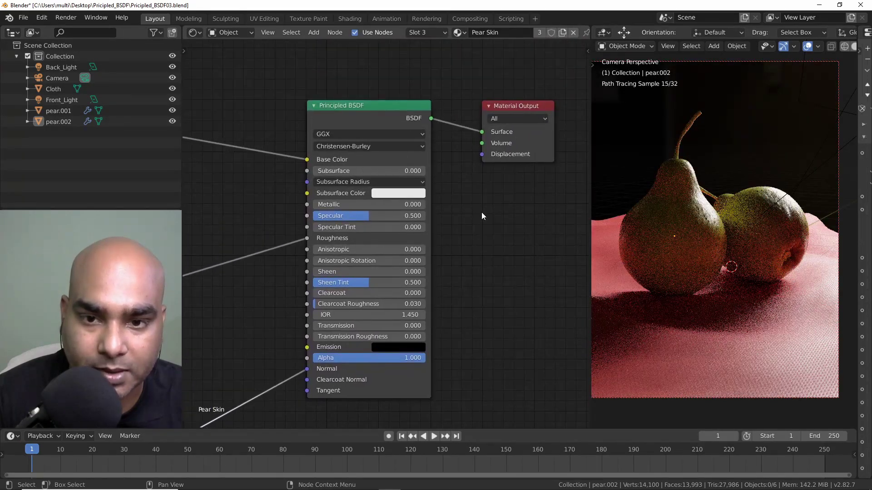
pyautogui.scroll(2, 480, 204)
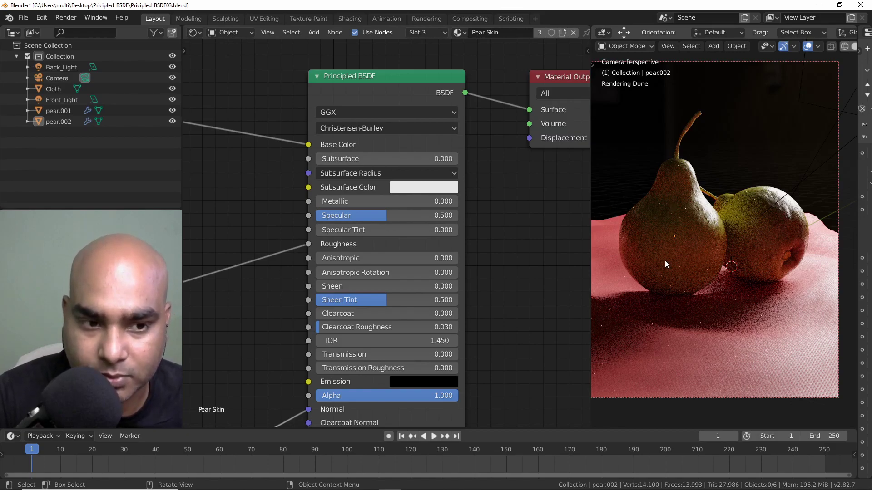
pyautogui.click(406, 189)
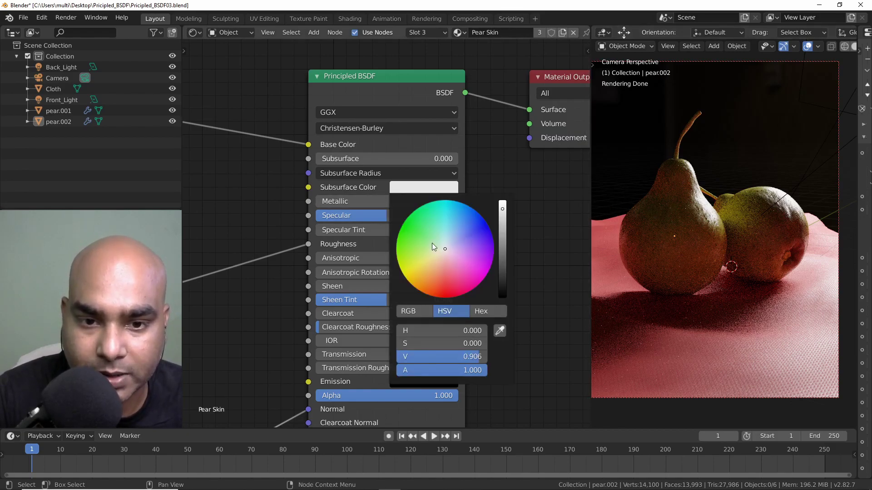
pyautogui.click(423, 233)
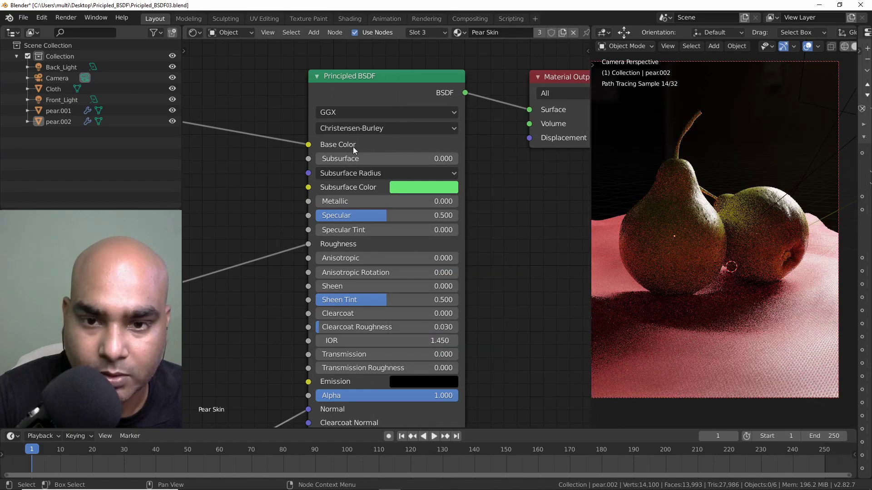
pyautogui.moveTo(336, 159); pyautogui.dragTo(357, 159)
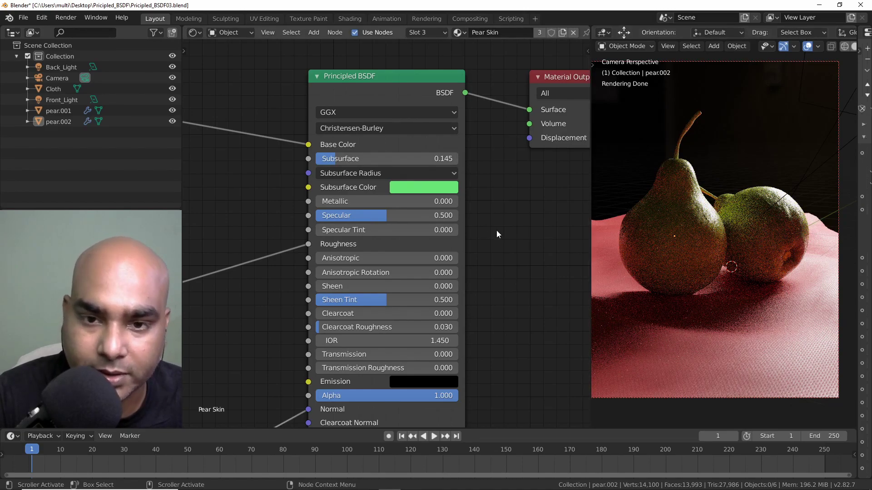
# Render the pears with subsurface scattering into Slot 7 and show the result in the Rendering workspace.
pyautogui.press('F12')
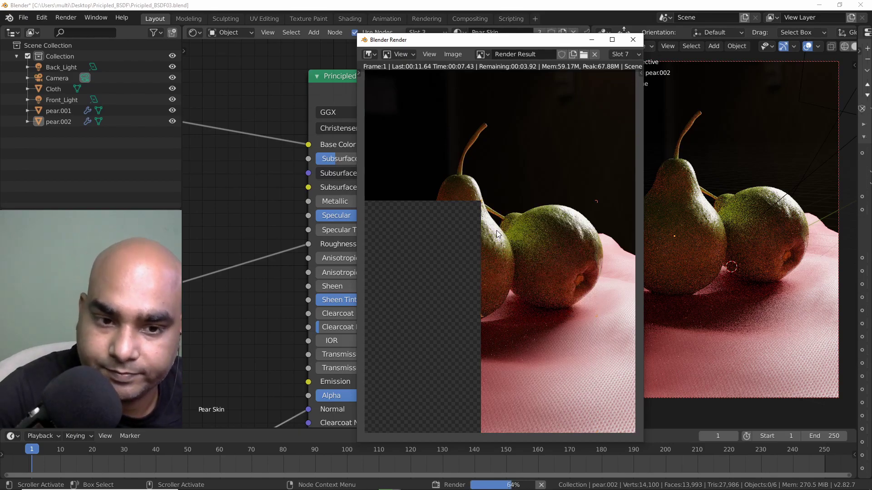
pyautogui.click(633, 40)
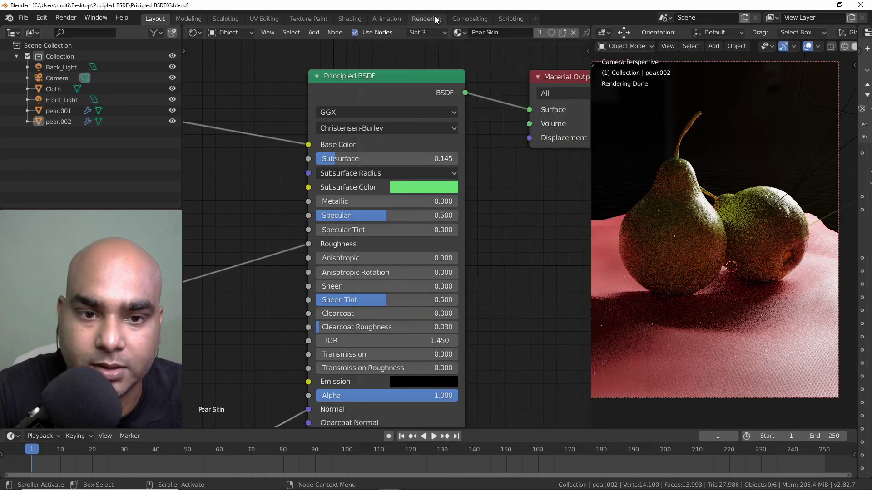
pyautogui.click(426, 19)
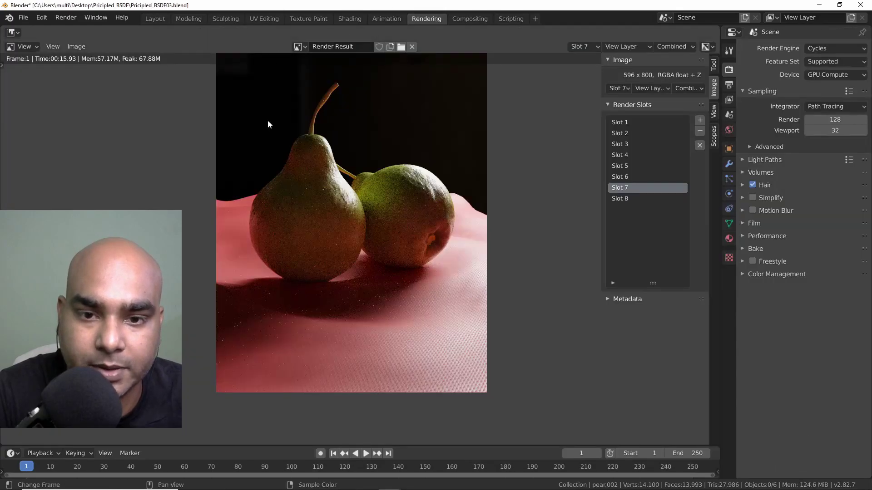
# Compare the renders in Slot 6 and Slot 7 and examine the upright pear's highlighted edge up close in Slot 6.
pyautogui.click(623, 177)
pyautogui.click(623, 187)
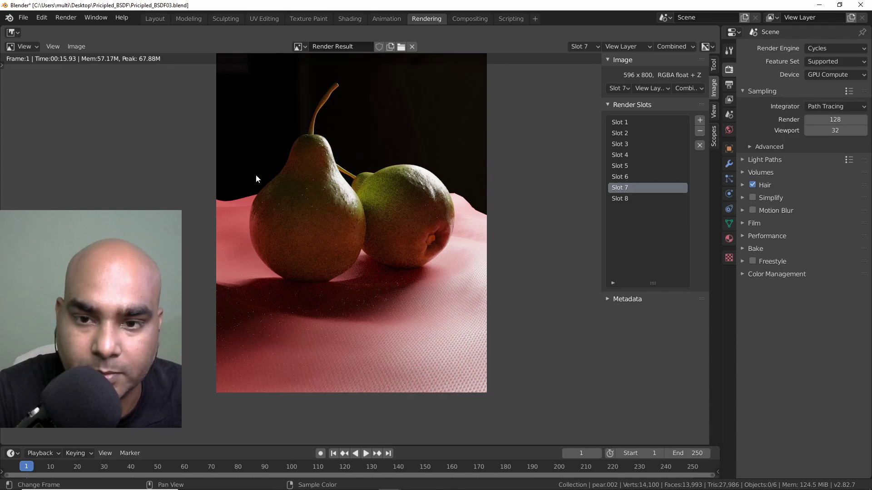
pyautogui.click(628, 177)
pyautogui.click(629, 186)
pyautogui.click(630, 178)
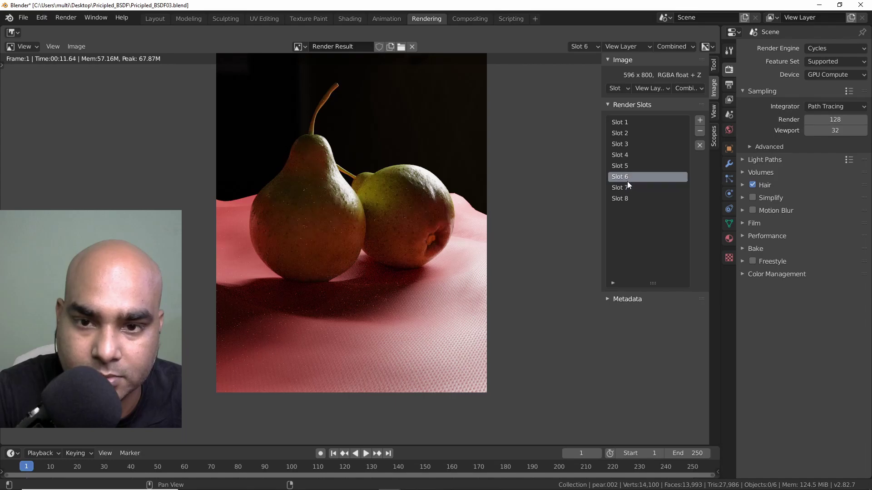
pyautogui.click(628, 188)
pyautogui.click(624, 179)
pyautogui.scroll(4, 331, 142)
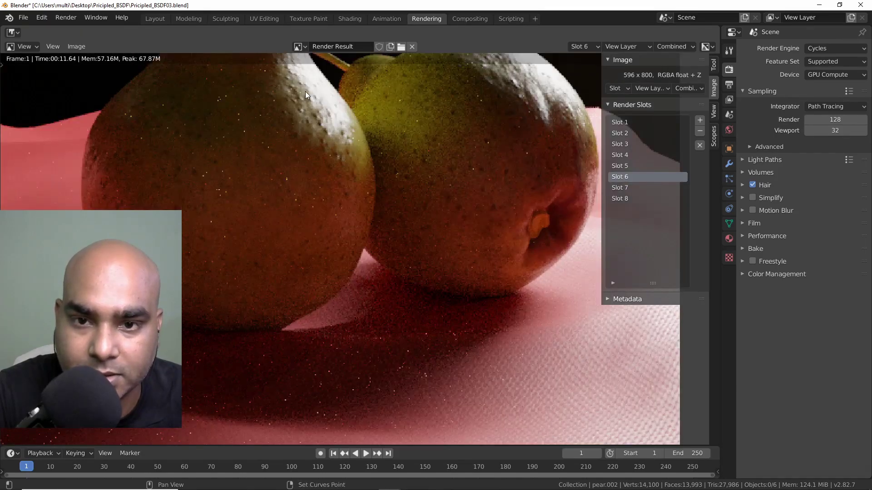
pyautogui.keyDown('shift'); pyautogui.moveTo(320, 122); pyautogui.dragTo(403, 294, button='middle'); pyautogui.keyUp('shift')
pyautogui.scroll(4, 377, 191)
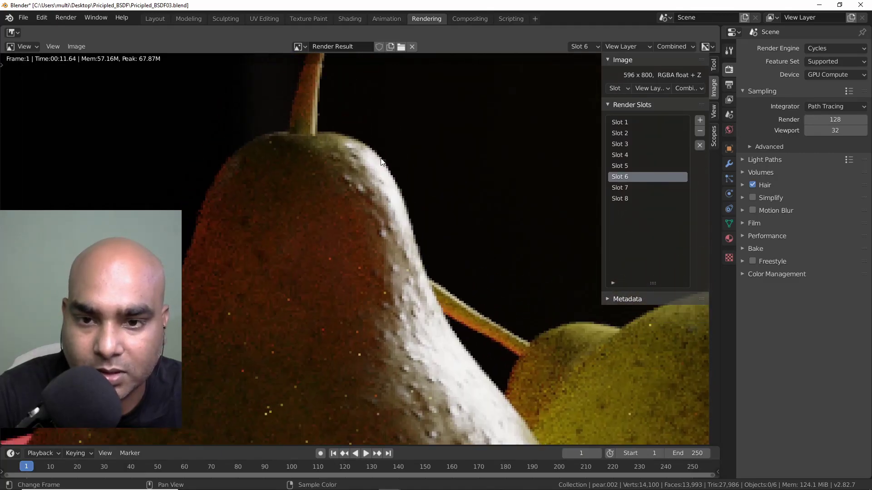
# Compare the Slot 6 and Slot 7 renders at the upright pear's highlighted edge, then examine the whole Slot 7 image.
pyautogui.click(626, 188)
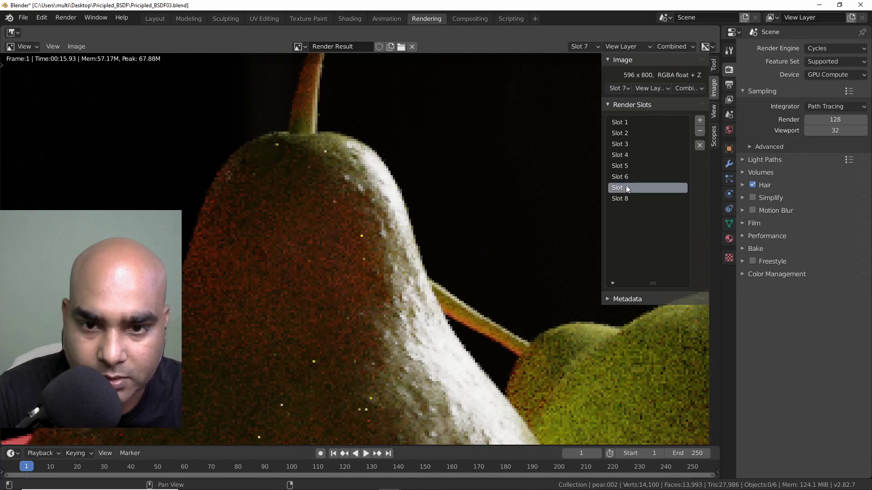
pyautogui.click(625, 176)
pyautogui.click(625, 184)
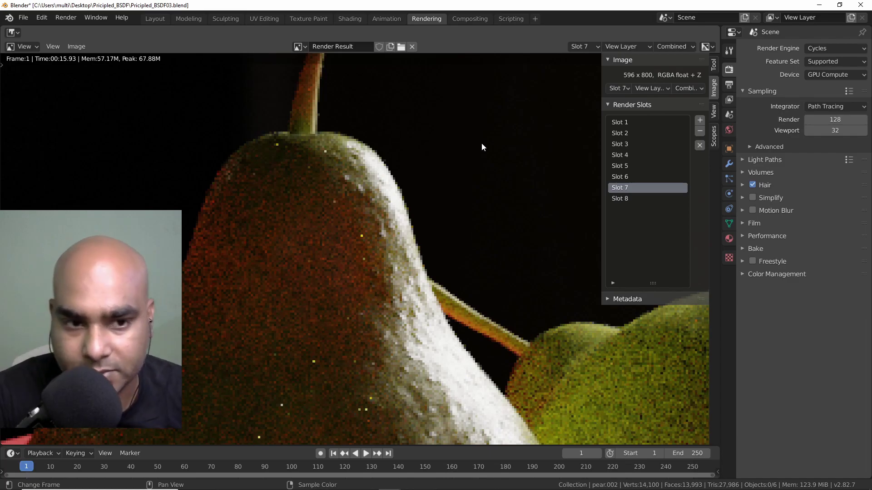
pyautogui.click(623, 178)
pyautogui.click(618, 187)
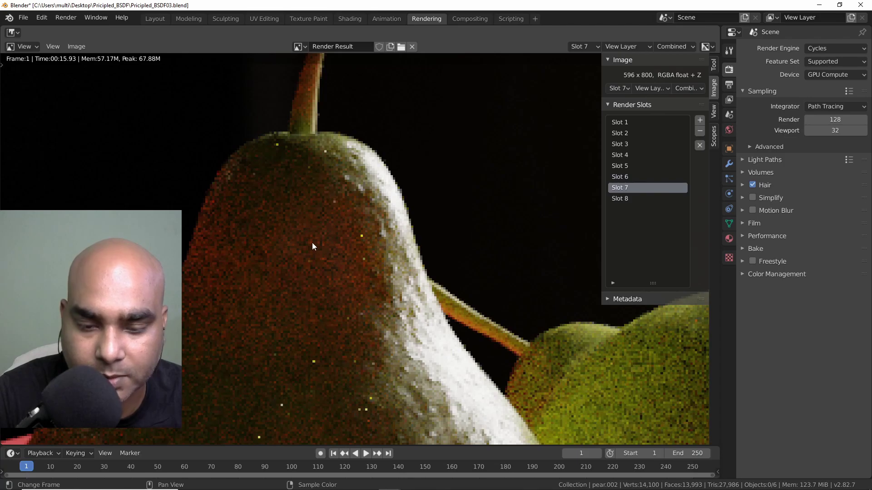
pyautogui.scroll(-7, 309, 240)
pyautogui.scroll(2, 326, 238)
pyautogui.scroll(-2, 326, 238)
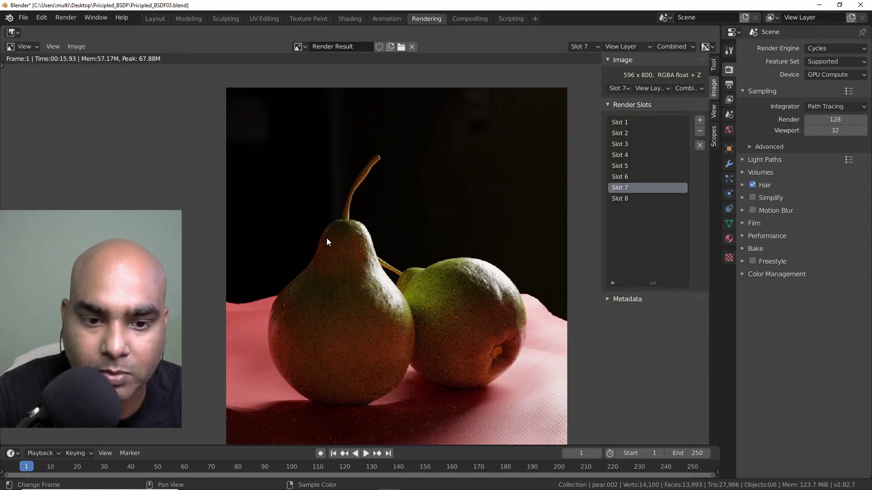
pyautogui.moveTo(399, 328); pyautogui.dragTo(405, 293, button='middle')
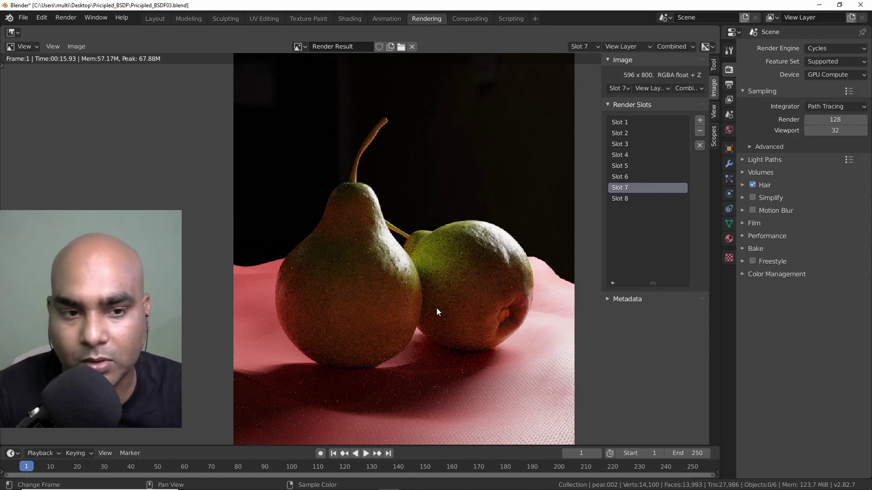
# Make the empty Slot 8 the active render slot and set the Front_Light's Emission strength to 20 in the Layout workspace.
pyautogui.click(621, 199)
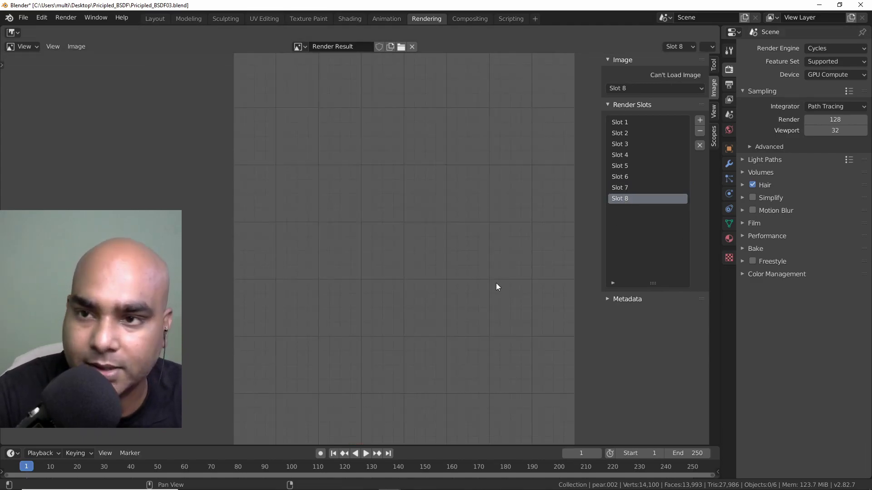
pyautogui.click(154, 18)
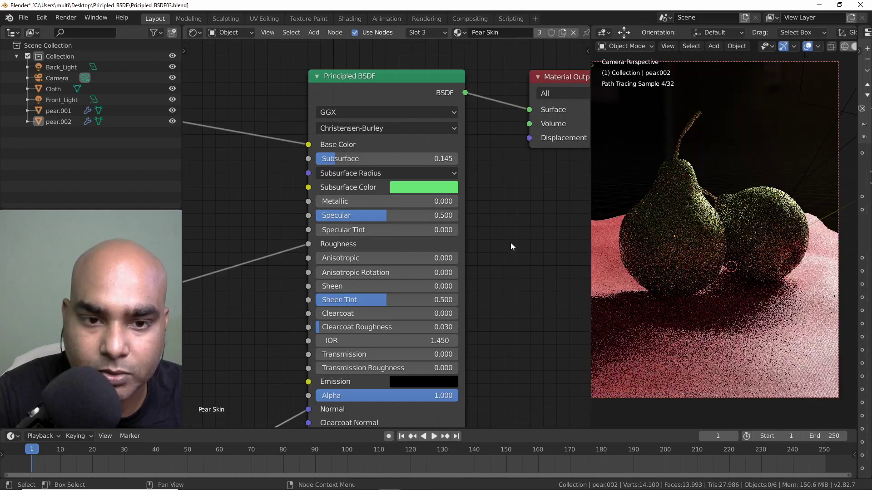
pyautogui.moveTo(474, 260); pyautogui.dragTo(570, 232, button='middle')
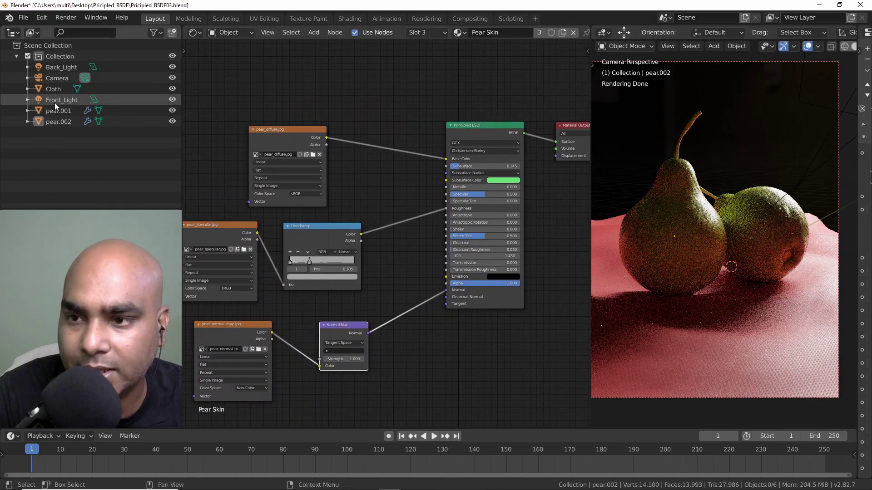
pyautogui.click(66, 101)
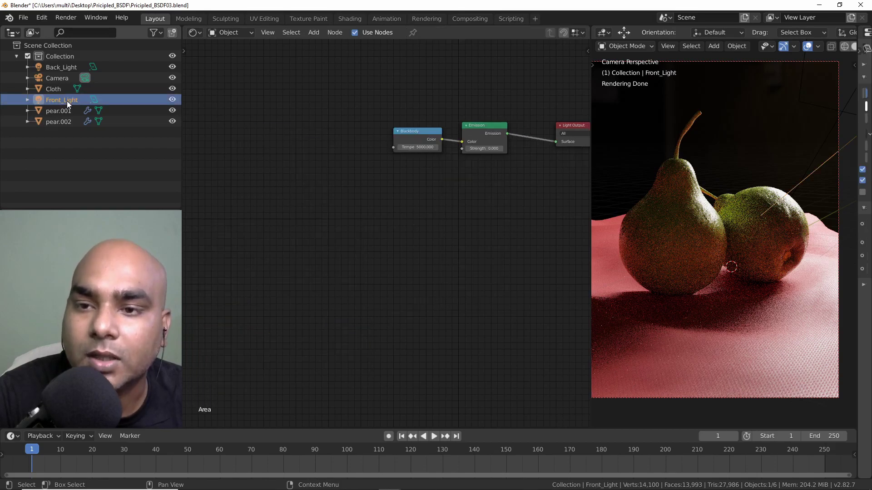
pyautogui.scroll(2, 409, 171)
pyautogui.moveTo(452, 172); pyautogui.dragTo(372, 233, button='middle')
pyautogui.scroll(3, 388, 227)
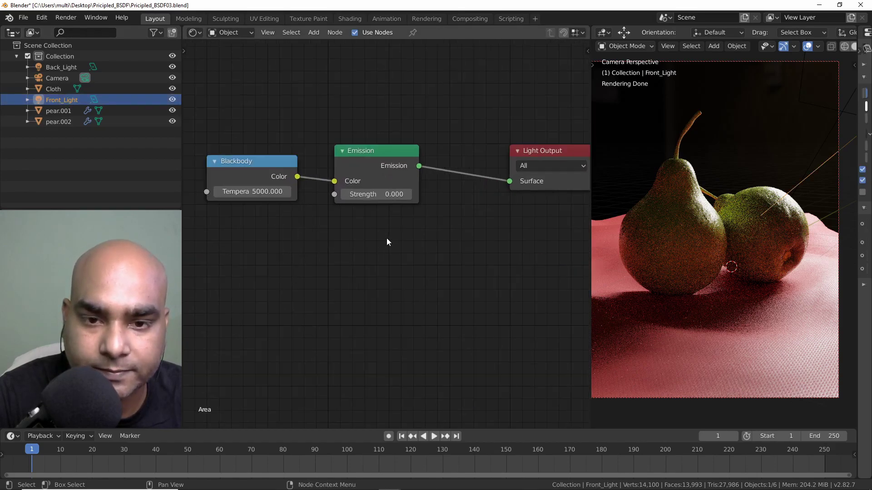
pyautogui.doubleClick(381, 188)
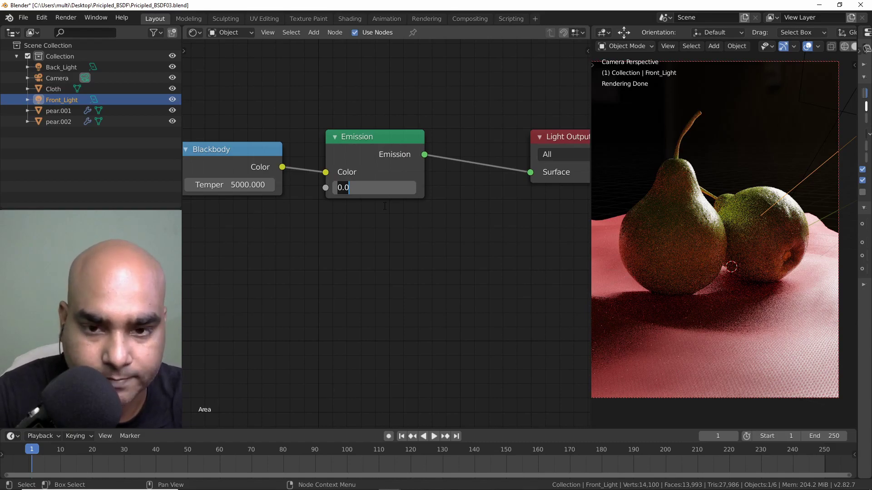
pyautogui.write('20')
pyautogui.press('Return')
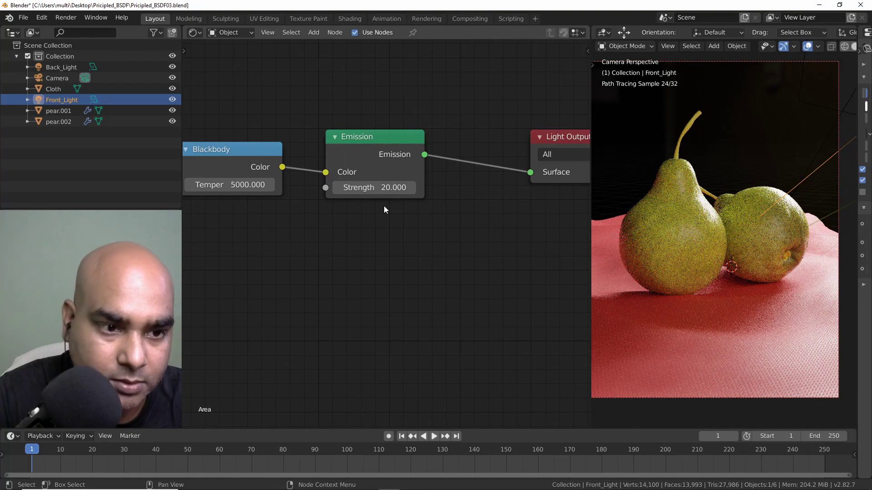
# Render the front-lit pears into Slot 8 and move the render window aside.
pyautogui.click(767, 138)
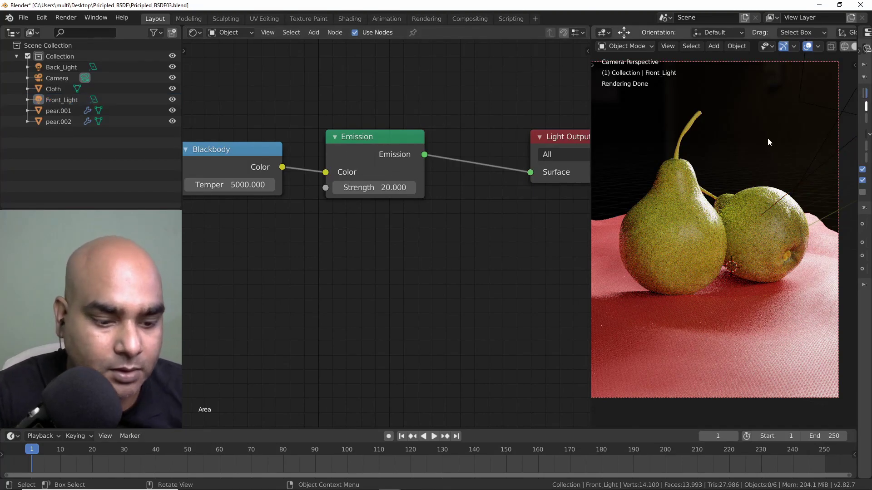
pyautogui.press('F12')
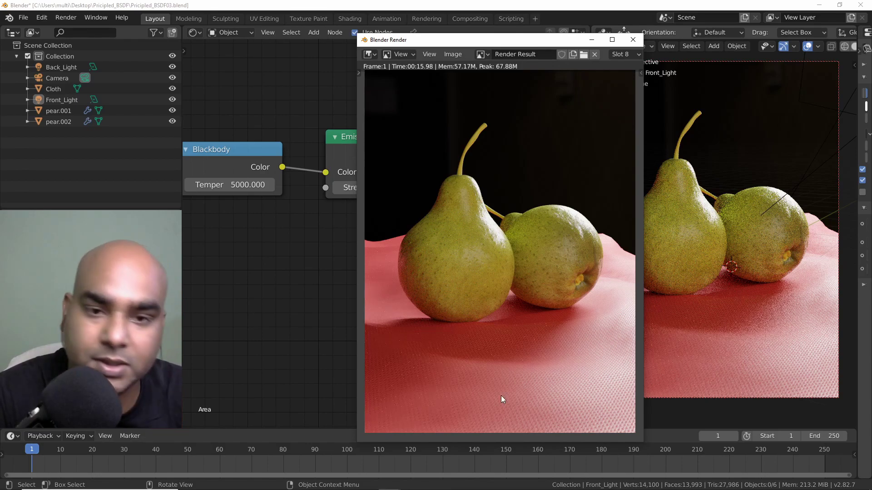
pyautogui.moveTo(527, 40); pyautogui.dragTo(681, 62)
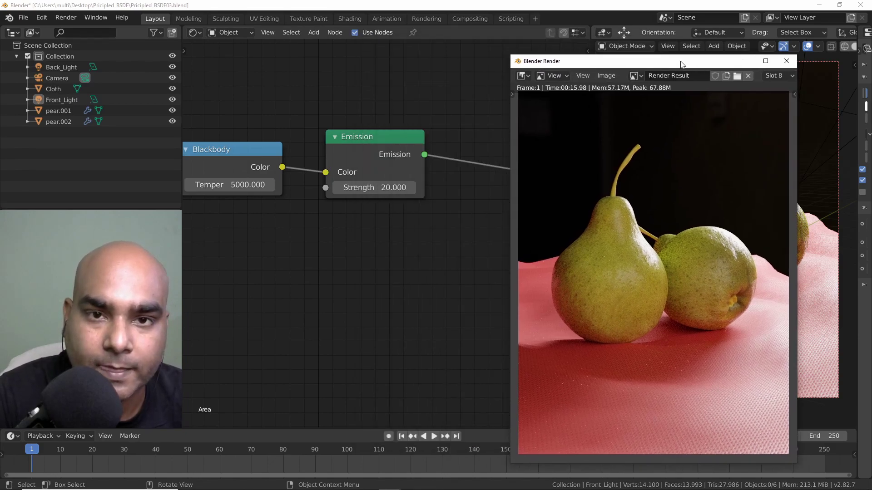
# Enable compositing nodes in the Compositing workspace and move the Render Layers node farther away from the Composite node.
pyautogui.click(463, 18)
pyautogui.click(121, 32)
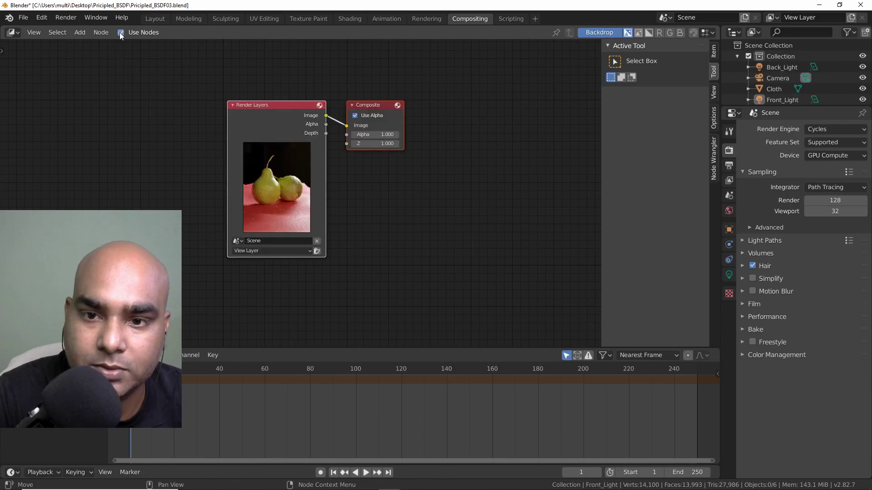
pyautogui.scroll(6, 403, 174)
pyautogui.moveTo(403, 161); pyautogui.dragTo(416, 192, button='middle')
pyautogui.click(427, 236)
pyautogui.moveTo(275, 91); pyautogui.dragTo(160, 86)
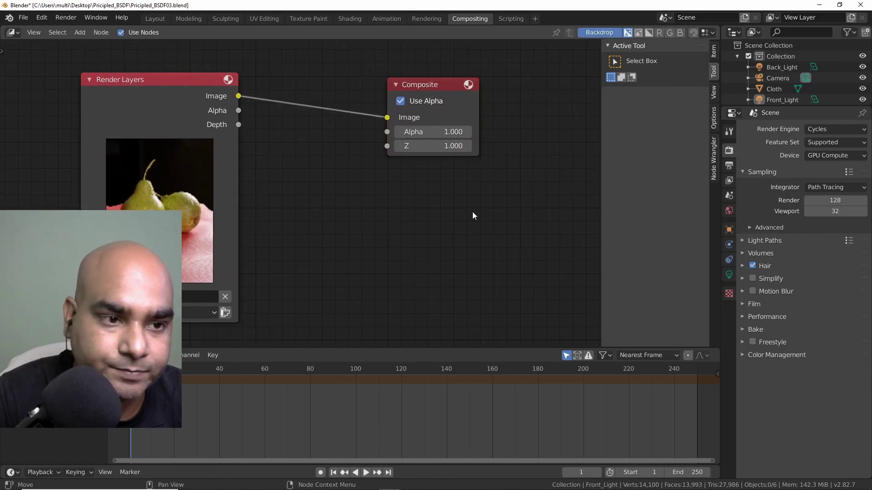
# Enable the Denoising Data pass for the view layer.
pyautogui.click(729, 167)
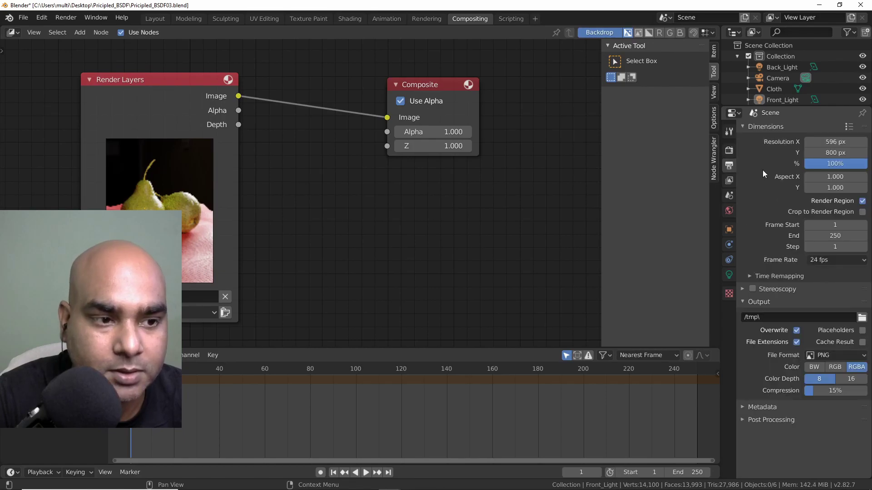
pyautogui.click(730, 180)
pyautogui.click(796, 252)
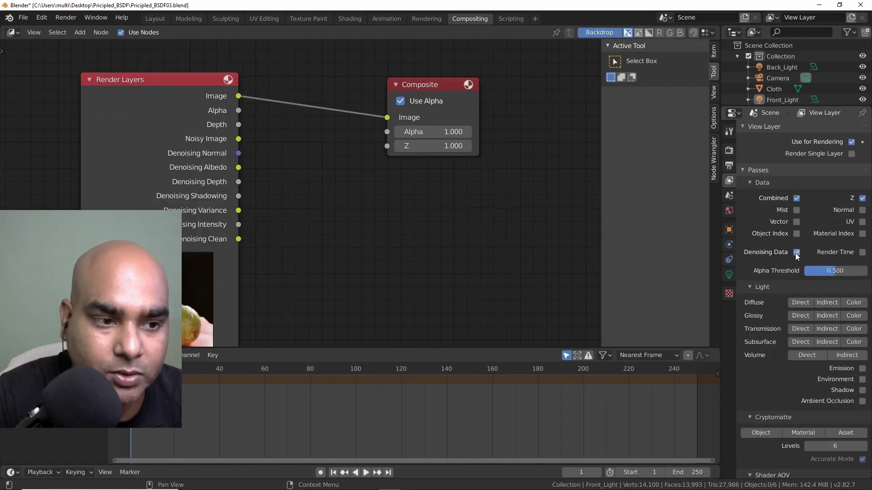
# Add a Denoise node and place it below and between the Render Layers and Composite nodes.
pyautogui.hotkey('shift', 'a')
pyautogui.click(332, 223)
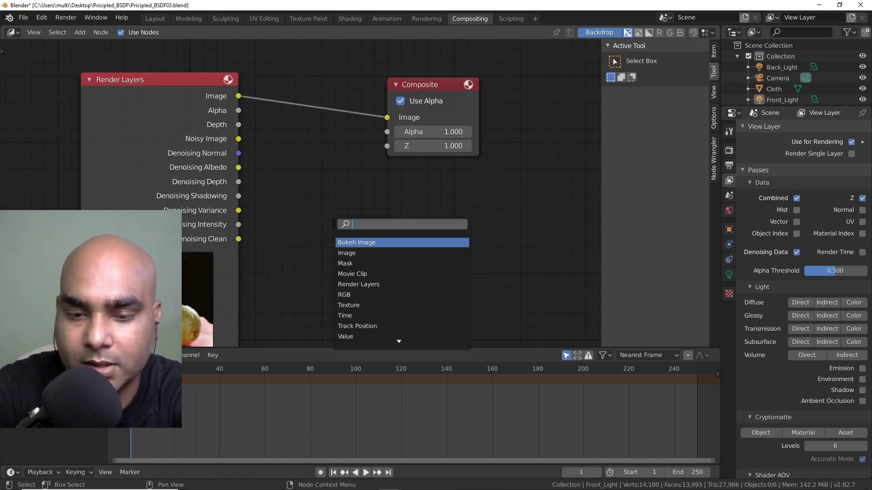
pyautogui.write('denoi')
pyautogui.press('Return')
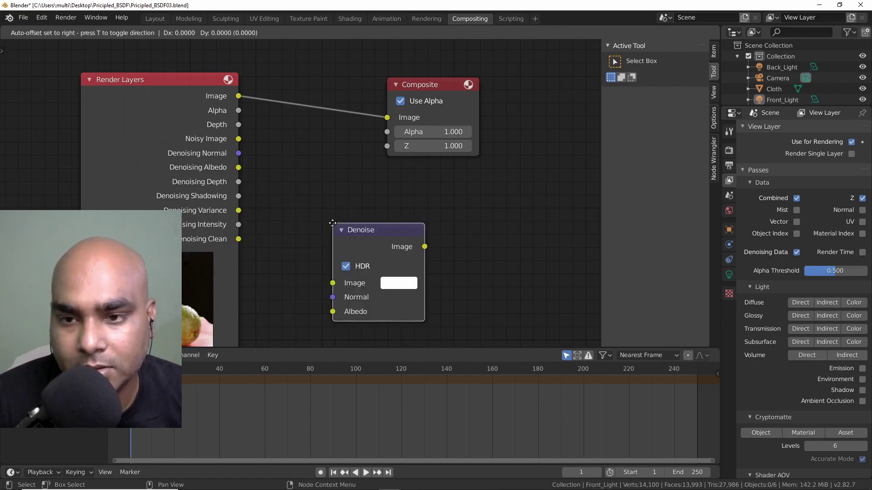
pyautogui.click(324, 207)
# Link Render Layers' Image, Denoising Normal and Denoising Albedo to the Denoise node, and its output to the Composite Image input.
pyautogui.moveTo(253, 124); pyautogui.dragTo(323, 263)
pyautogui.moveTo(239, 153); pyautogui.dragTo(320, 278)
pyautogui.moveTo(238, 167); pyautogui.dragTo(323, 292)
pyautogui.moveTo(400, 101); pyautogui.dragTo(493, 104)
pyautogui.moveTo(414, 228); pyautogui.dragTo(481, 120)
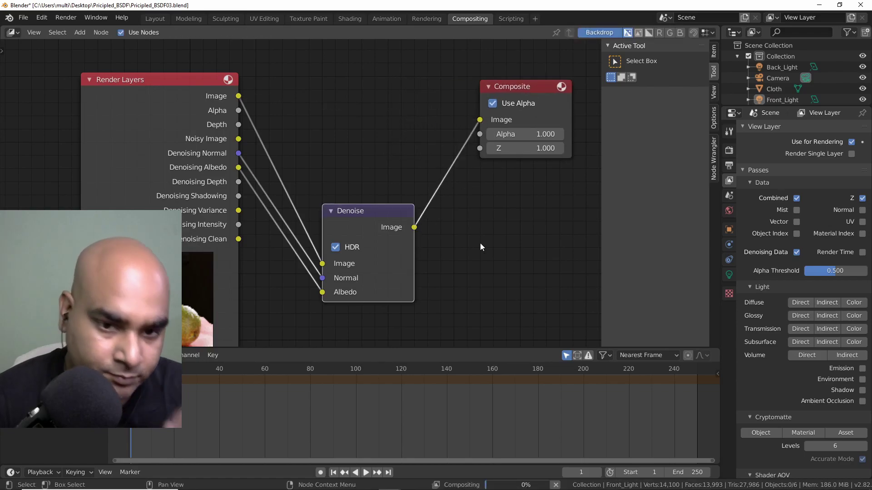
pyautogui.click(480, 244)
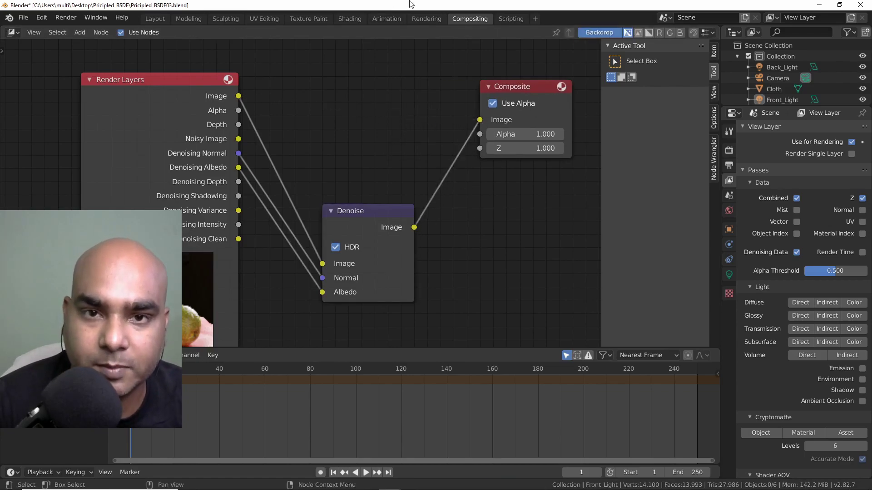
# Show the denoised composite in the Rendering workspace and compare the pear renders in Slot 7 and Slot 8.
pyautogui.click(426, 18)
pyautogui.scroll(-1, 436, 240)
pyautogui.moveTo(436, 240); pyautogui.dragTo(426, 214, button='middle')
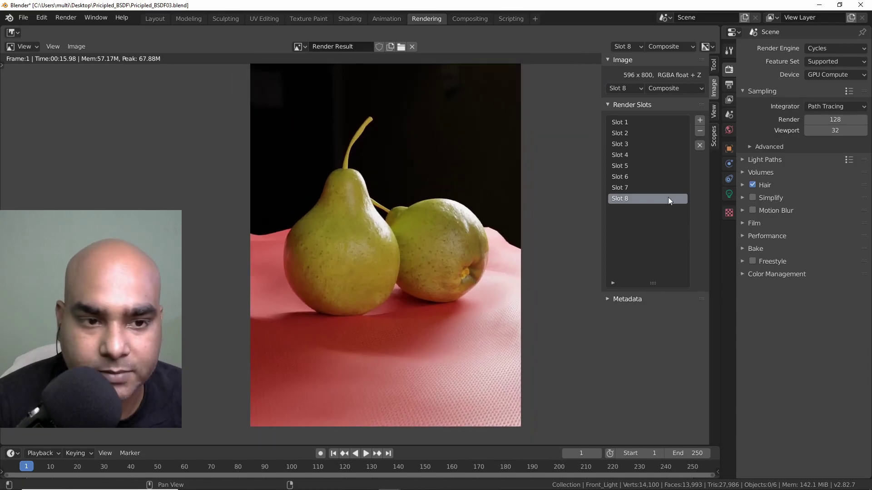
pyautogui.click(629, 188)
pyautogui.click(623, 200)
pyautogui.click(622, 190)
pyautogui.click(623, 200)
pyautogui.click(622, 189)
pyautogui.click(623, 200)
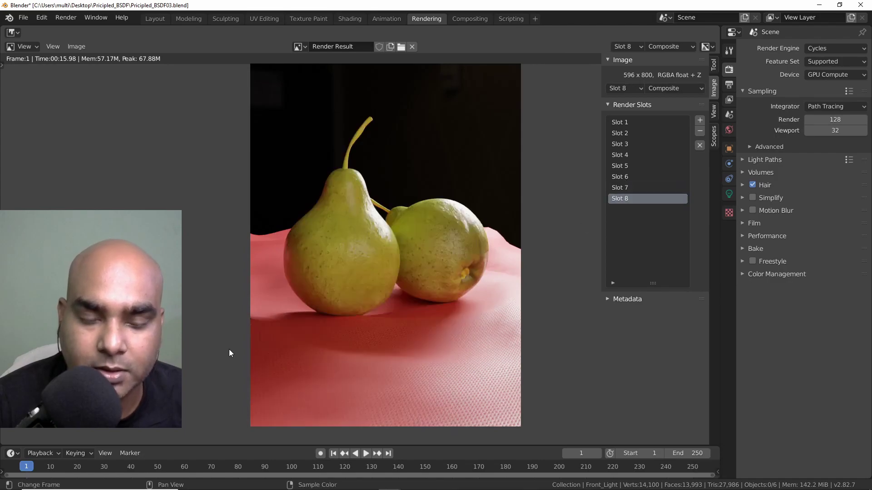